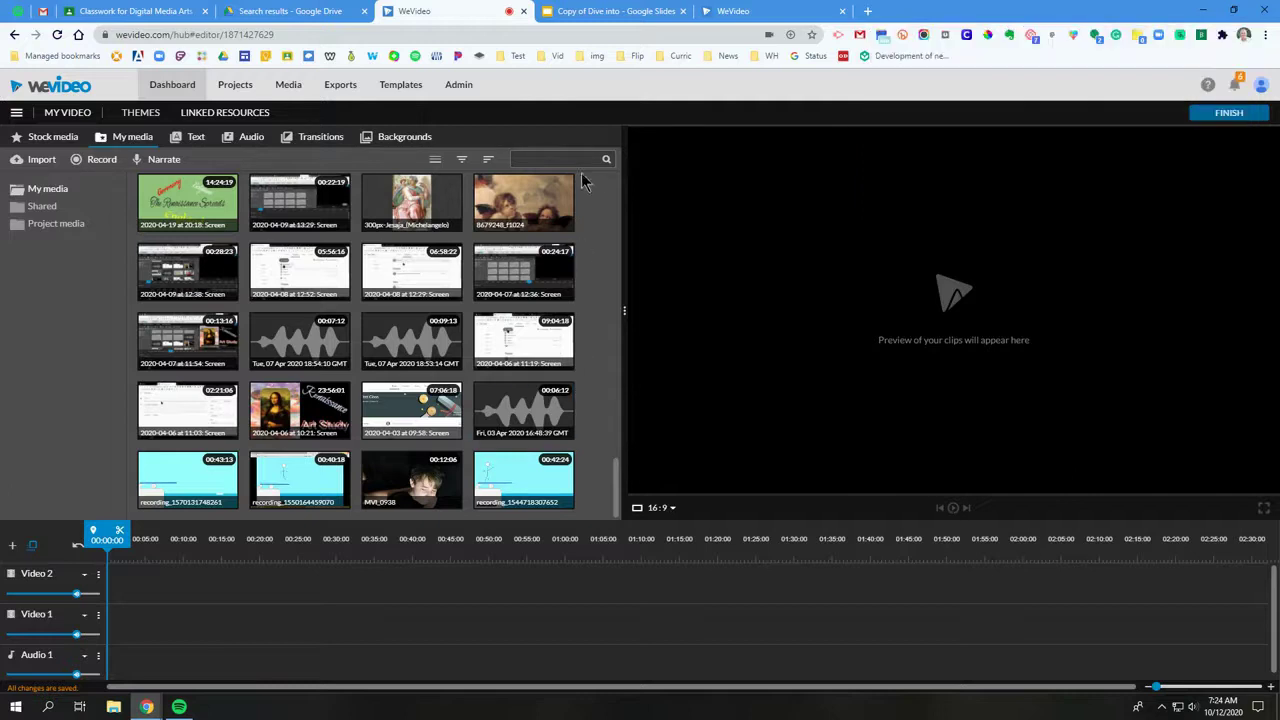
Set up a screen recording with no audio source in the empty WeVideo project
click(614, 18)
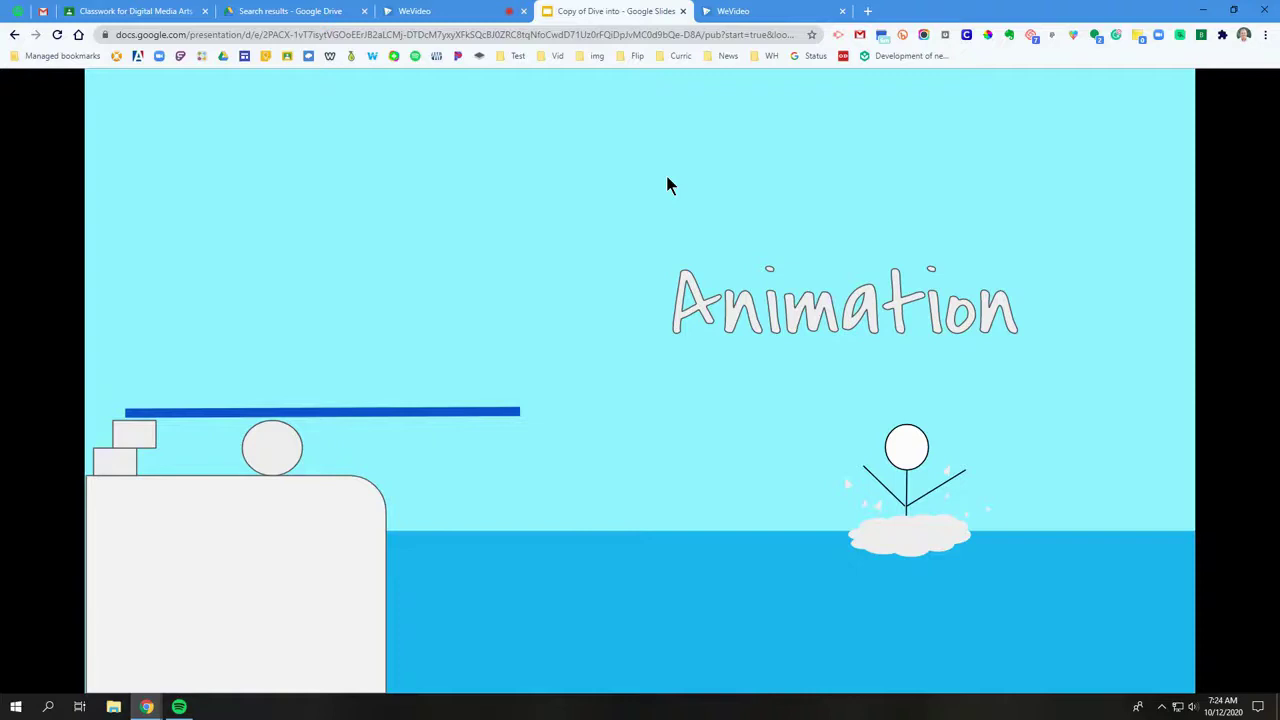
click(766, 22)
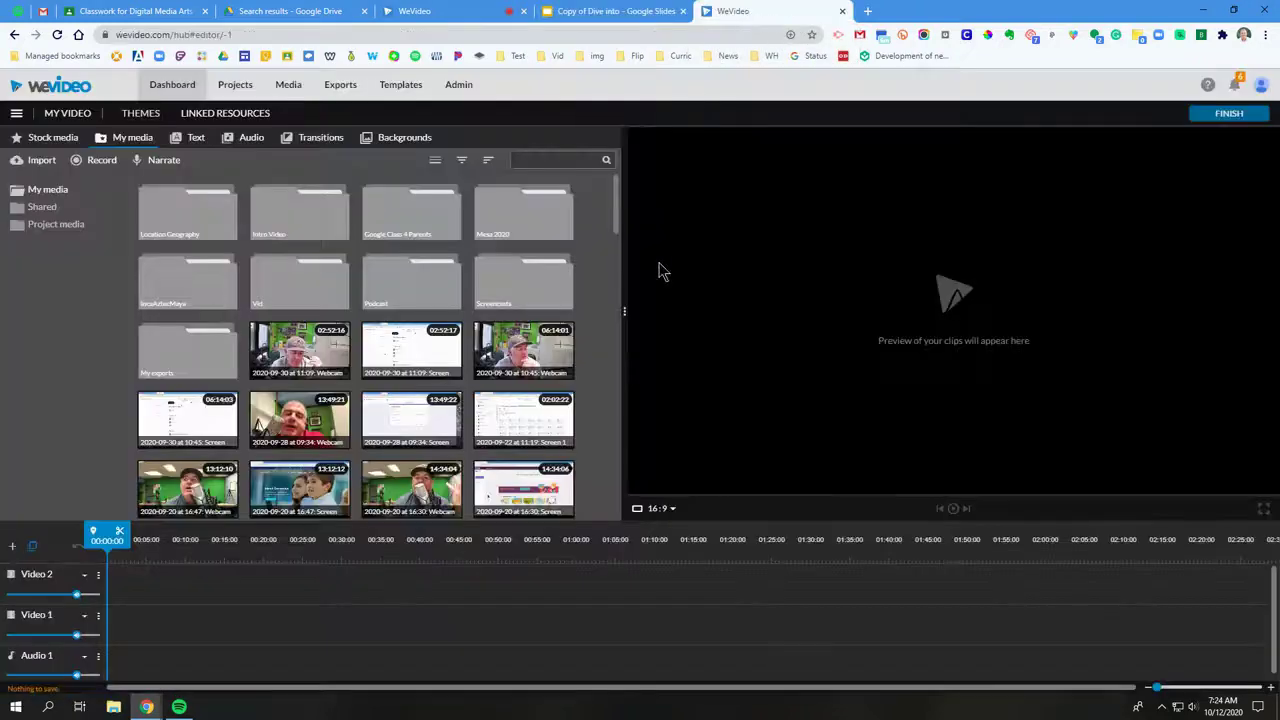
click(94, 163)
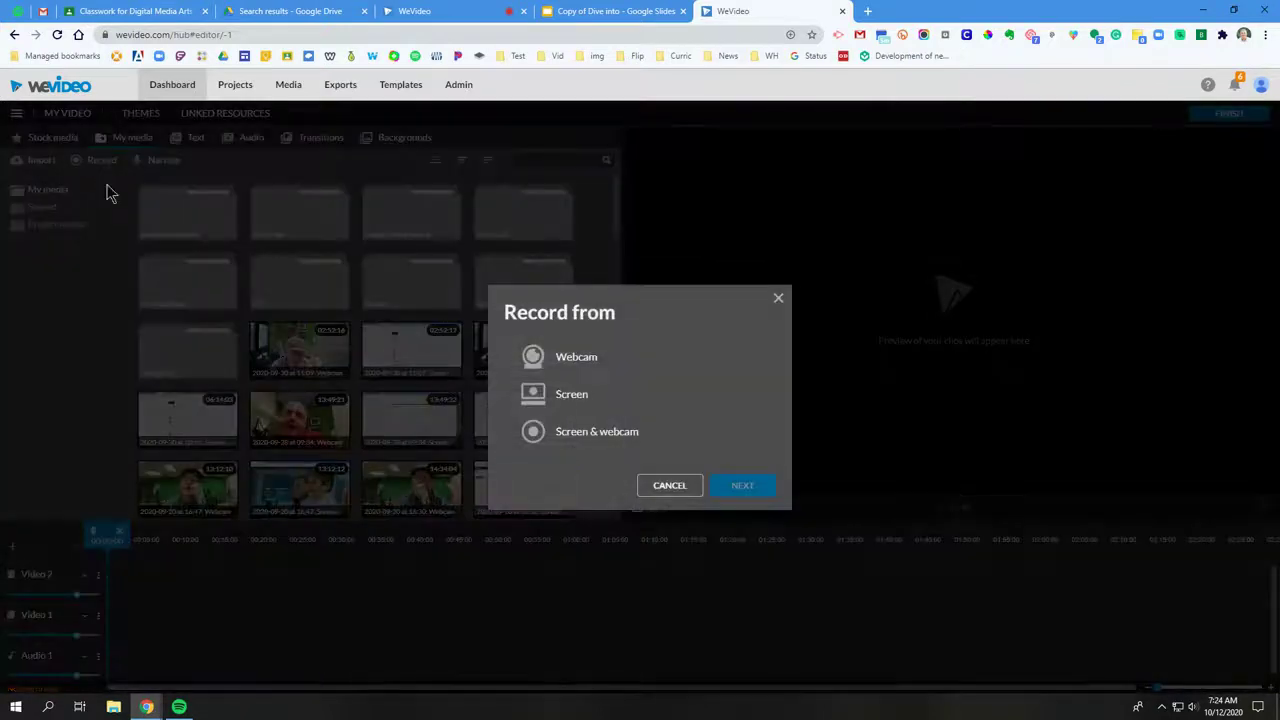
click(553, 406)
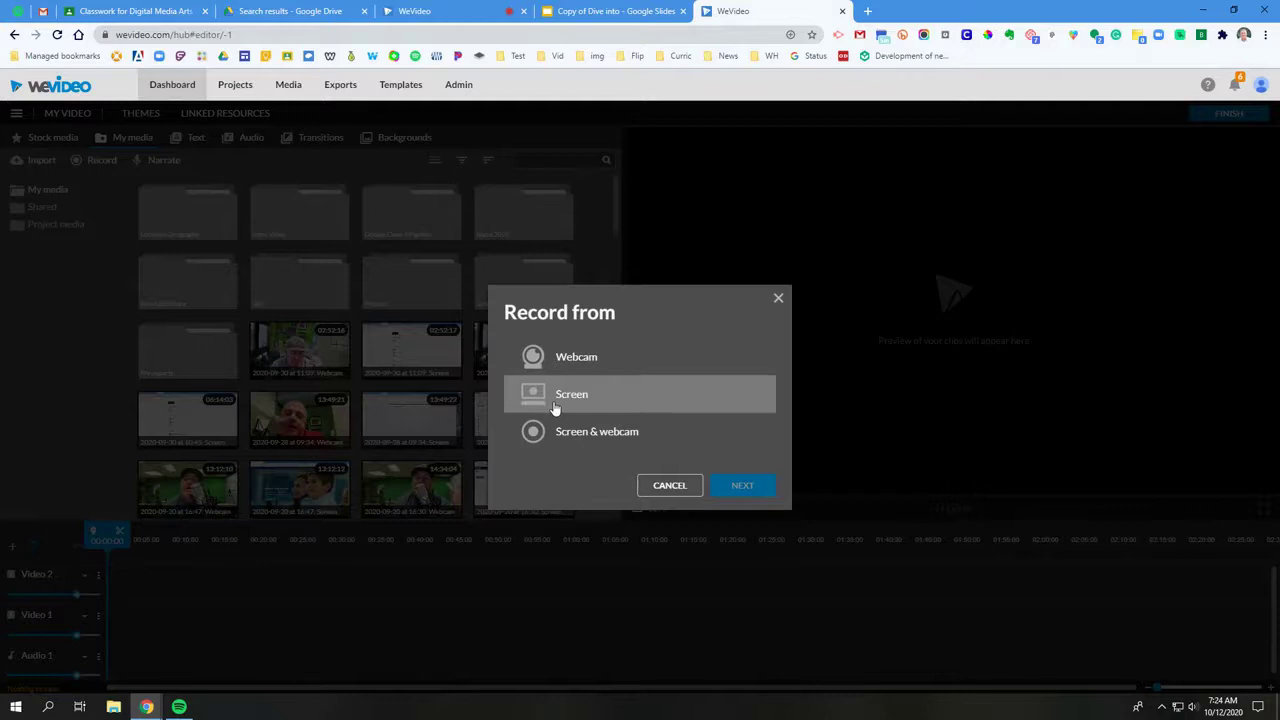
click(745, 482)
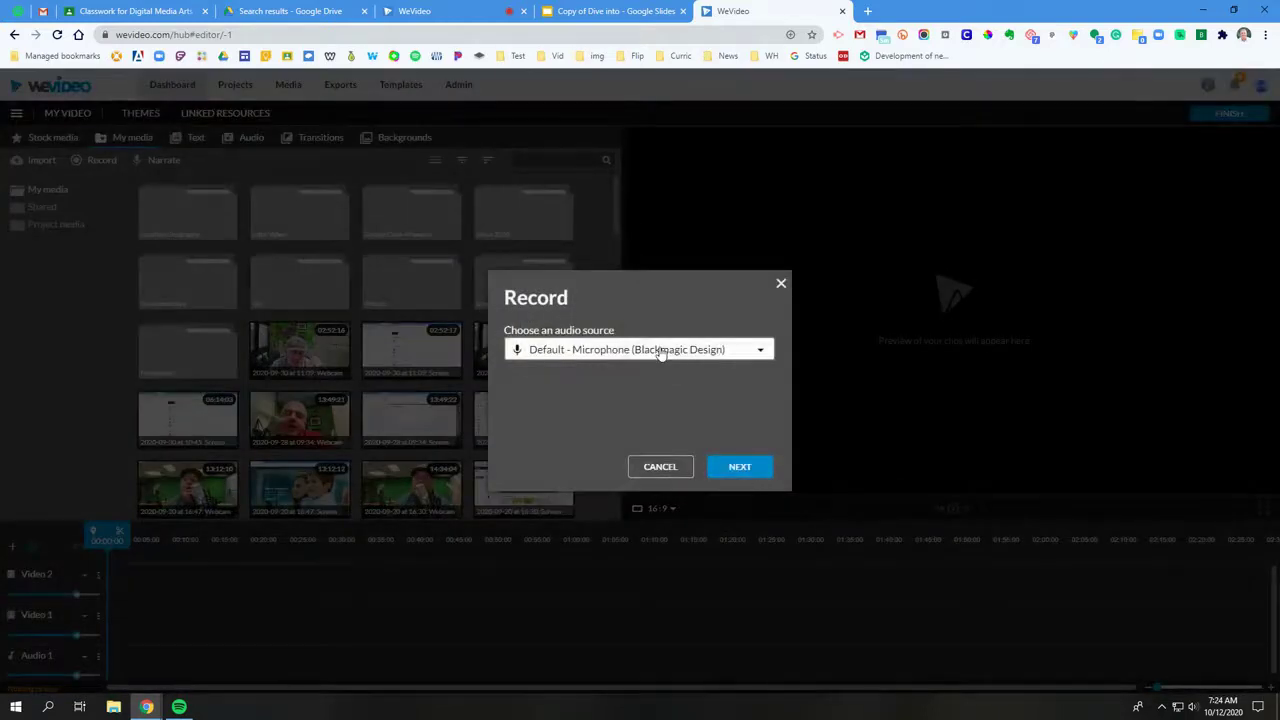
click(660, 350)
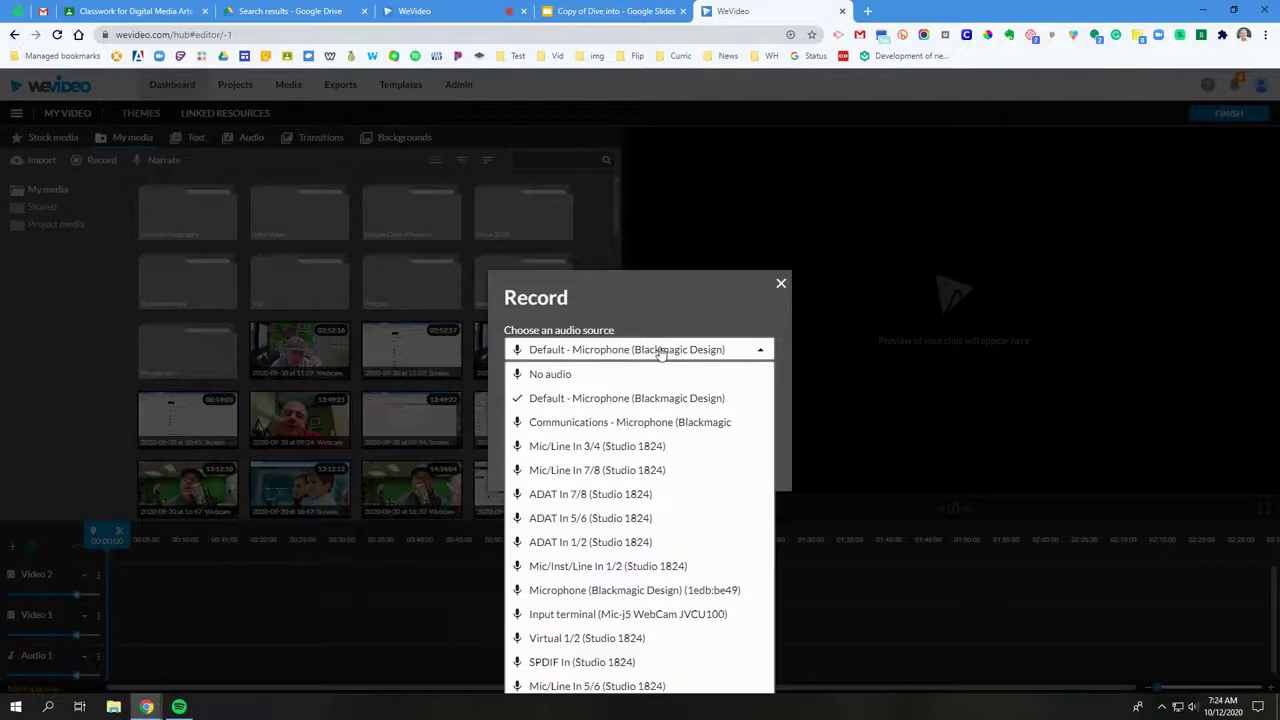
click(593, 380)
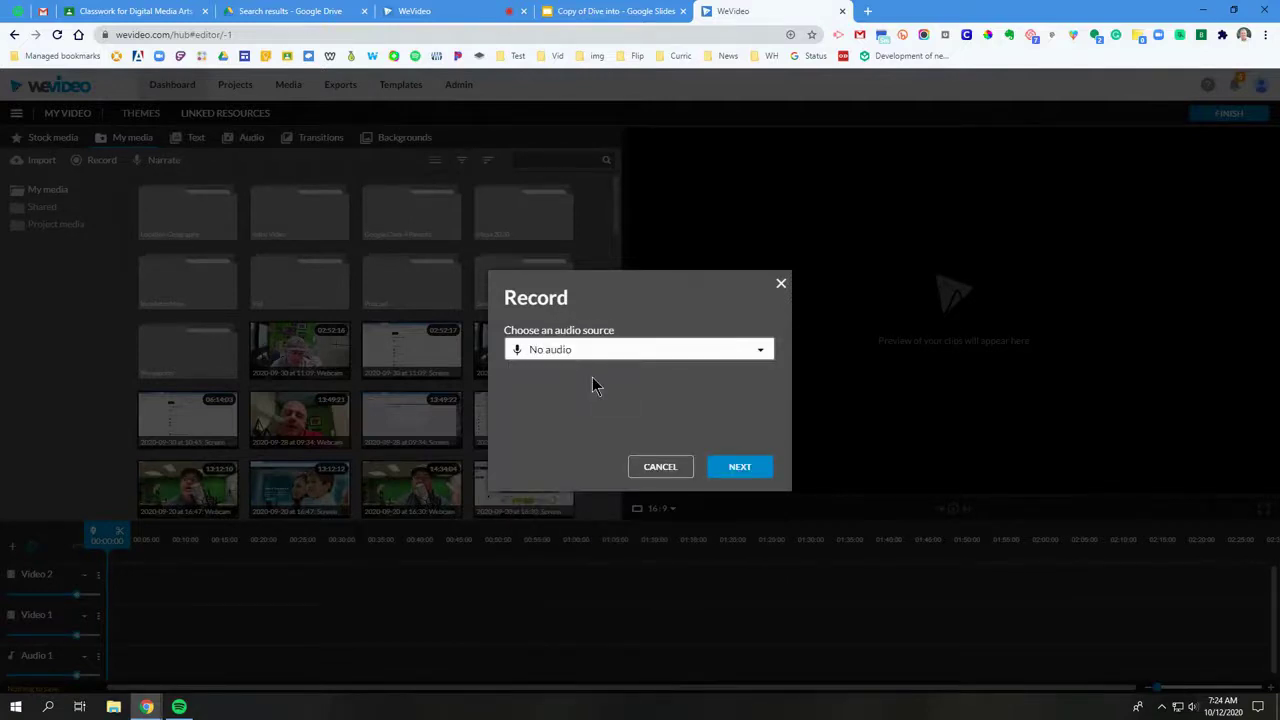
click(755, 468)
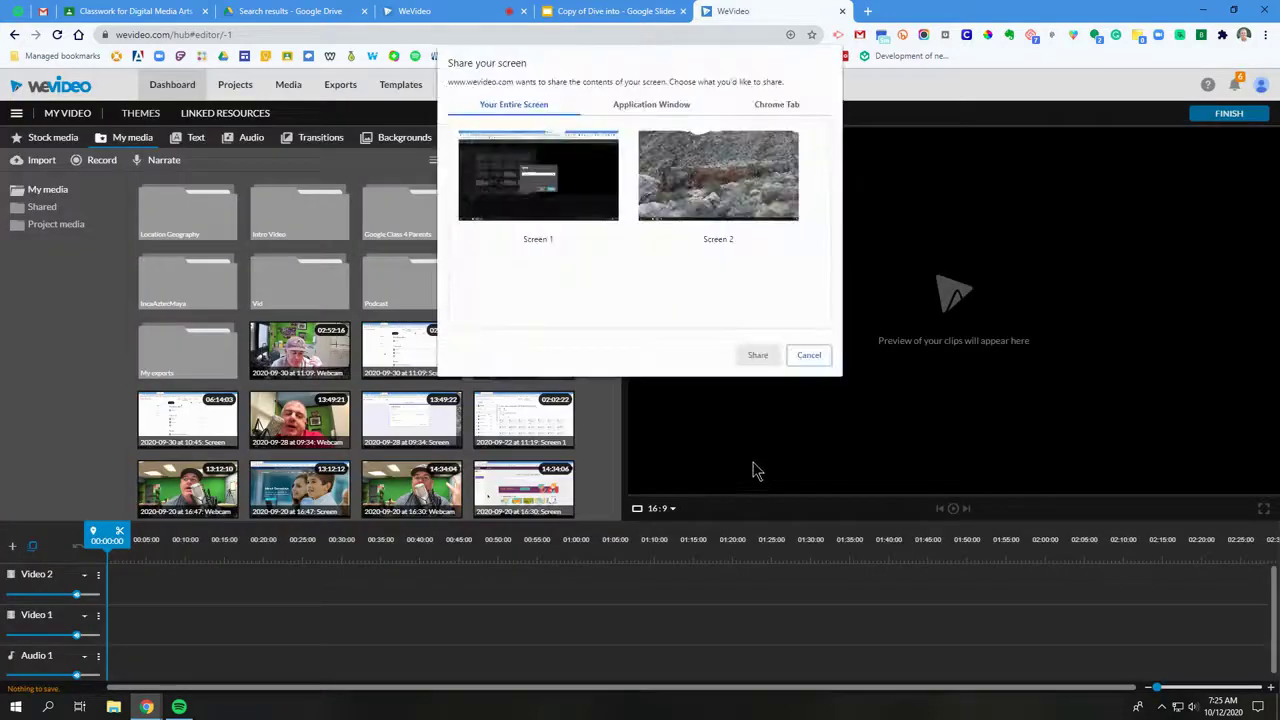
Share the "Copy of Dive into - Google Slides" browser tab as the recording source
click(777, 105)
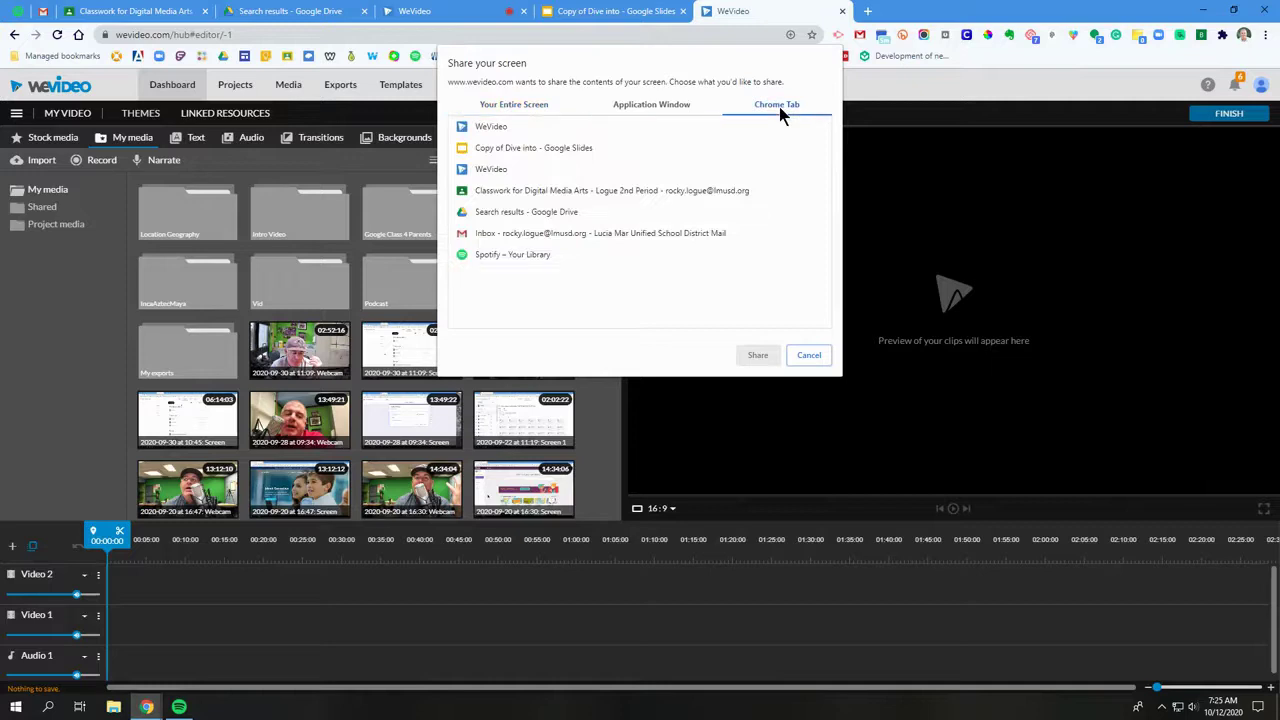
click(557, 154)
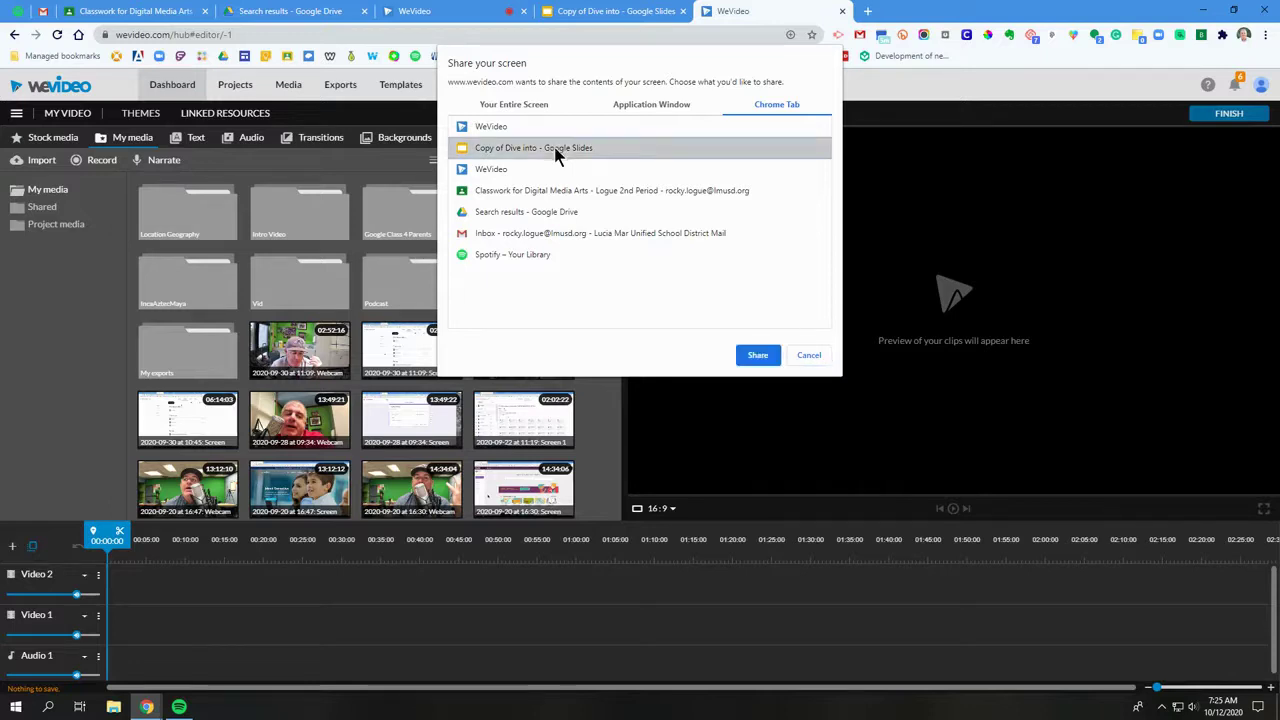
click(757, 357)
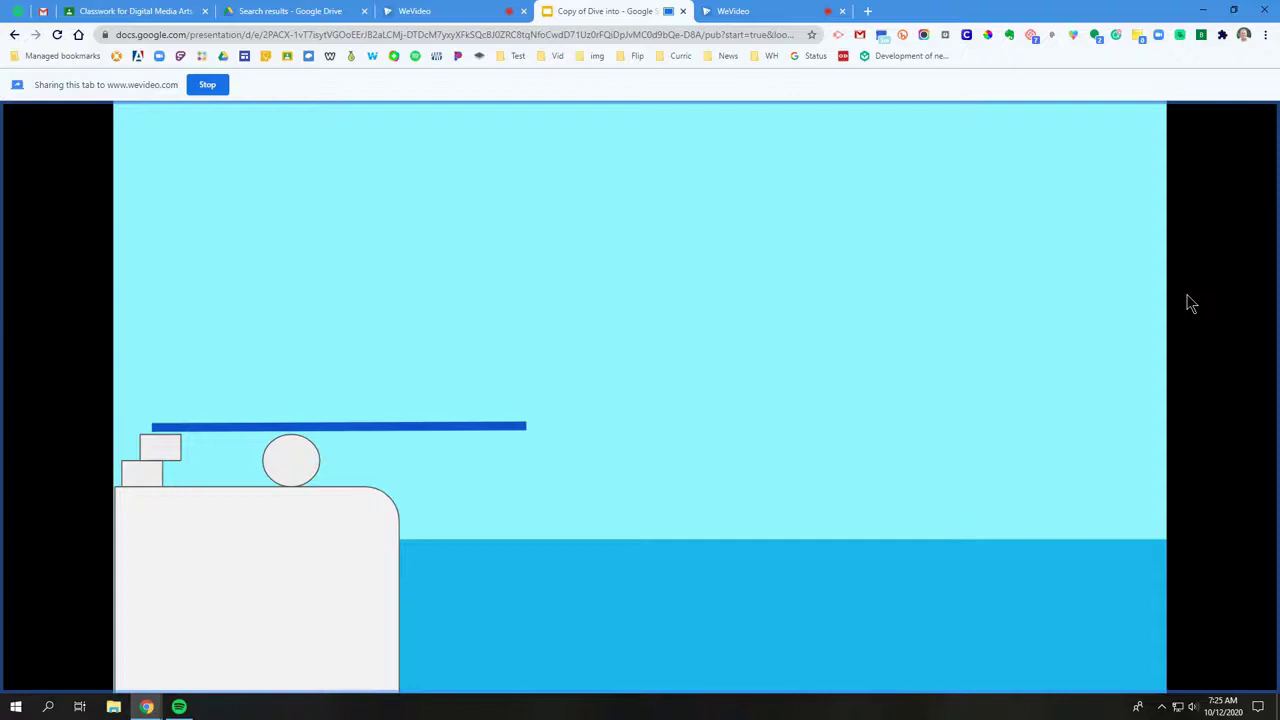
Stop capturing the slideshow tab and save the recorded animation from the preview
click(208, 86)
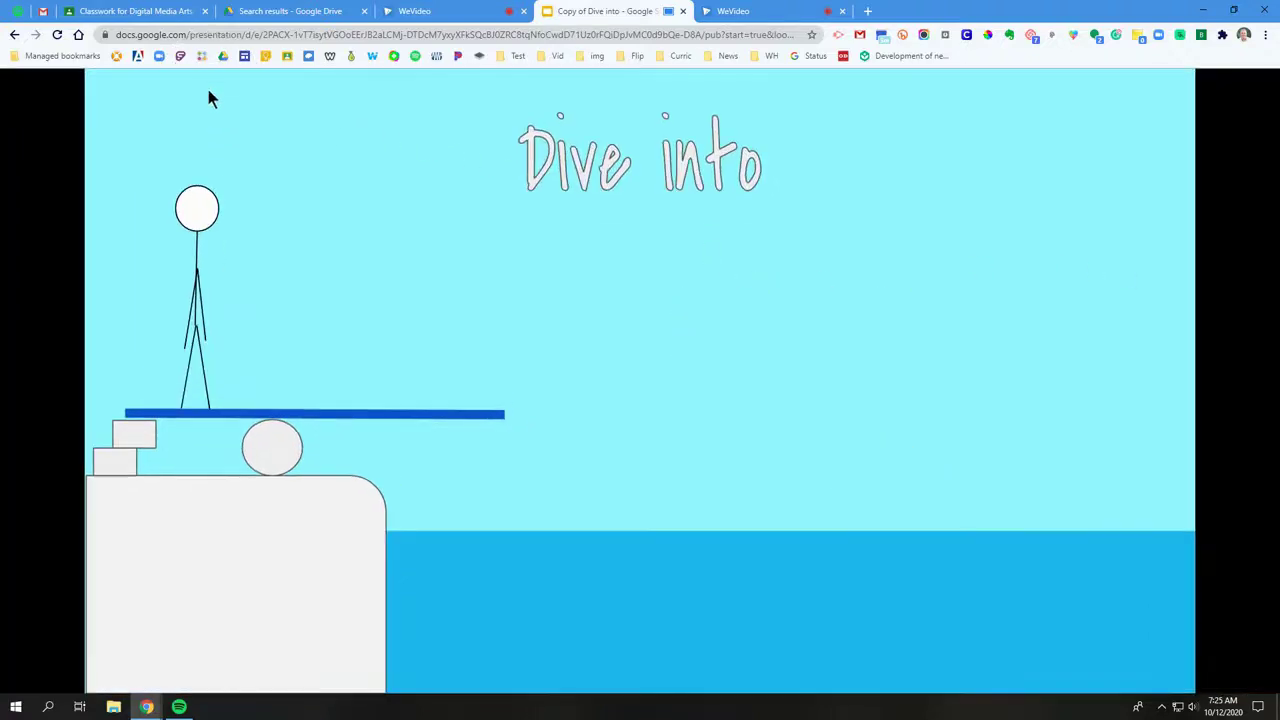
click(778, 11)
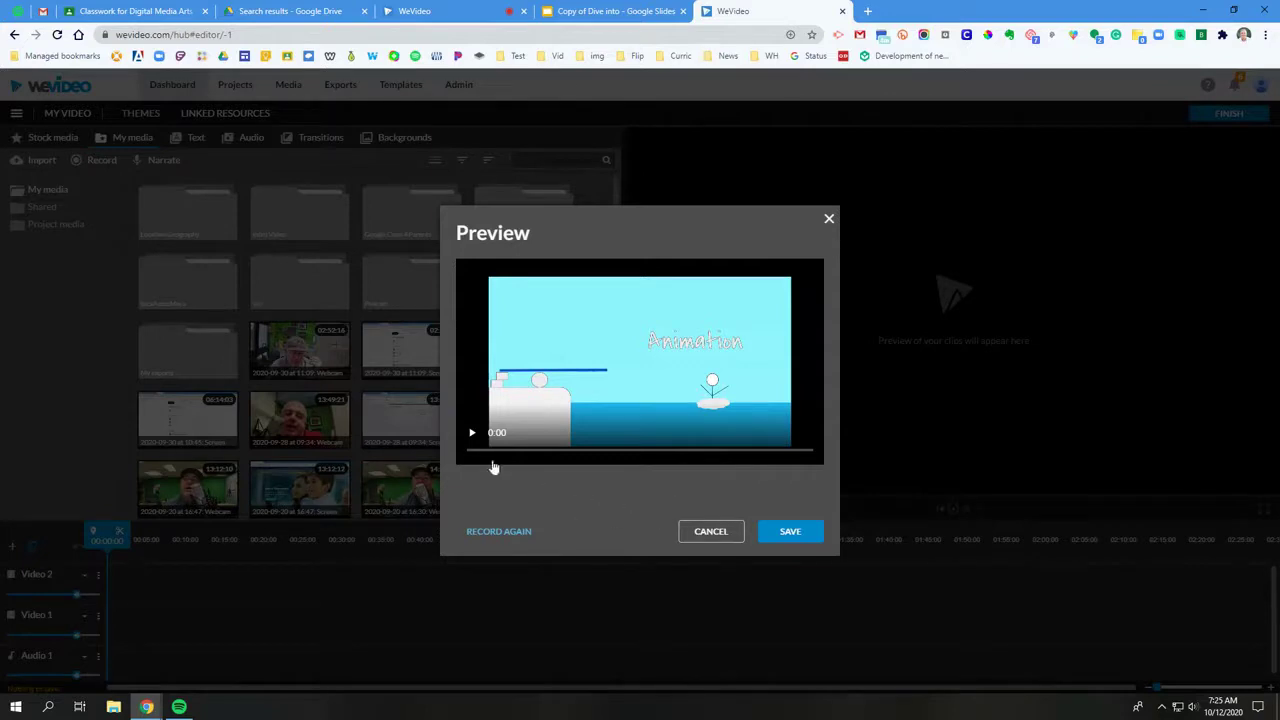
click(785, 532)
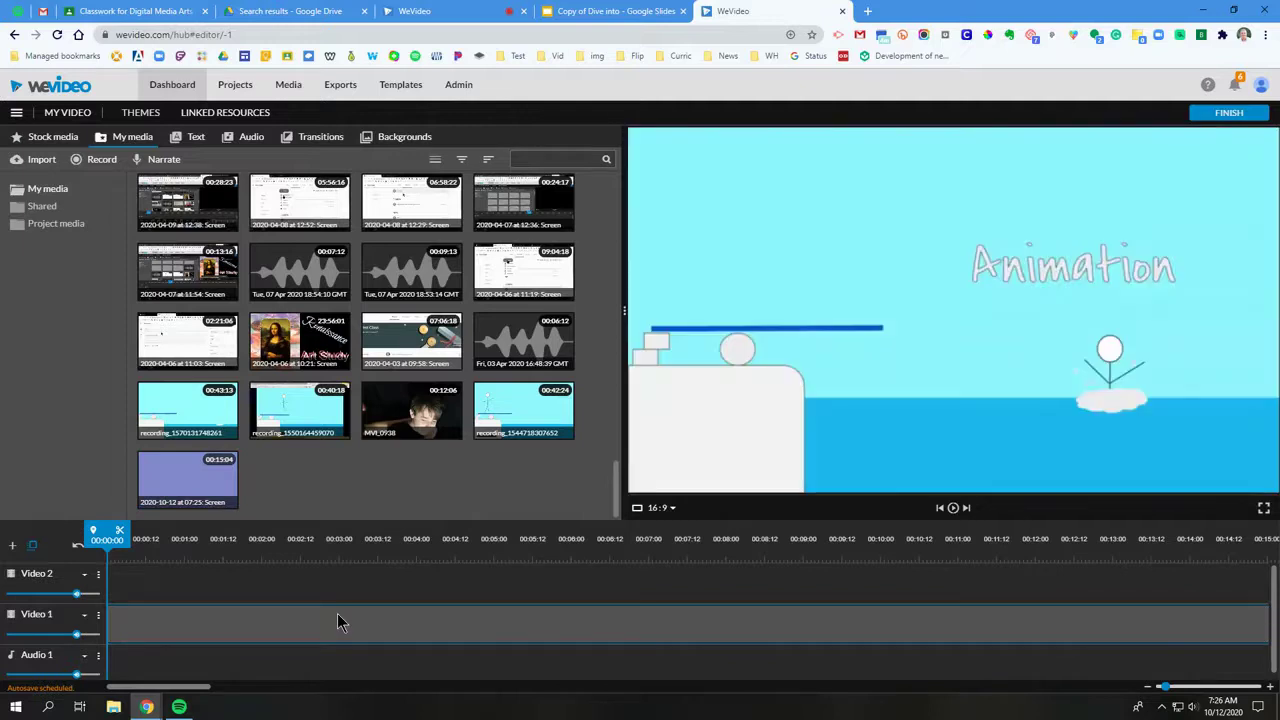
Split the recorded clip on the Video 1 track at 00:12:11 and delete the section after the cut
key(space)
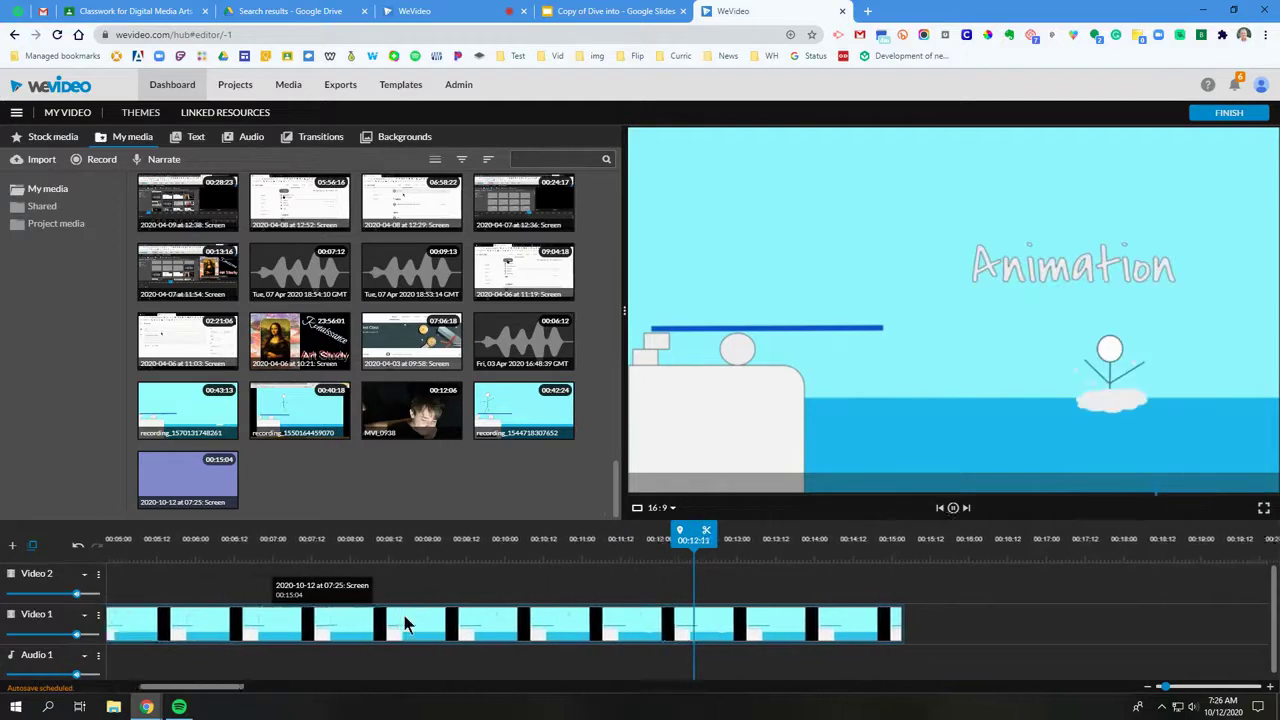
click(737, 129)
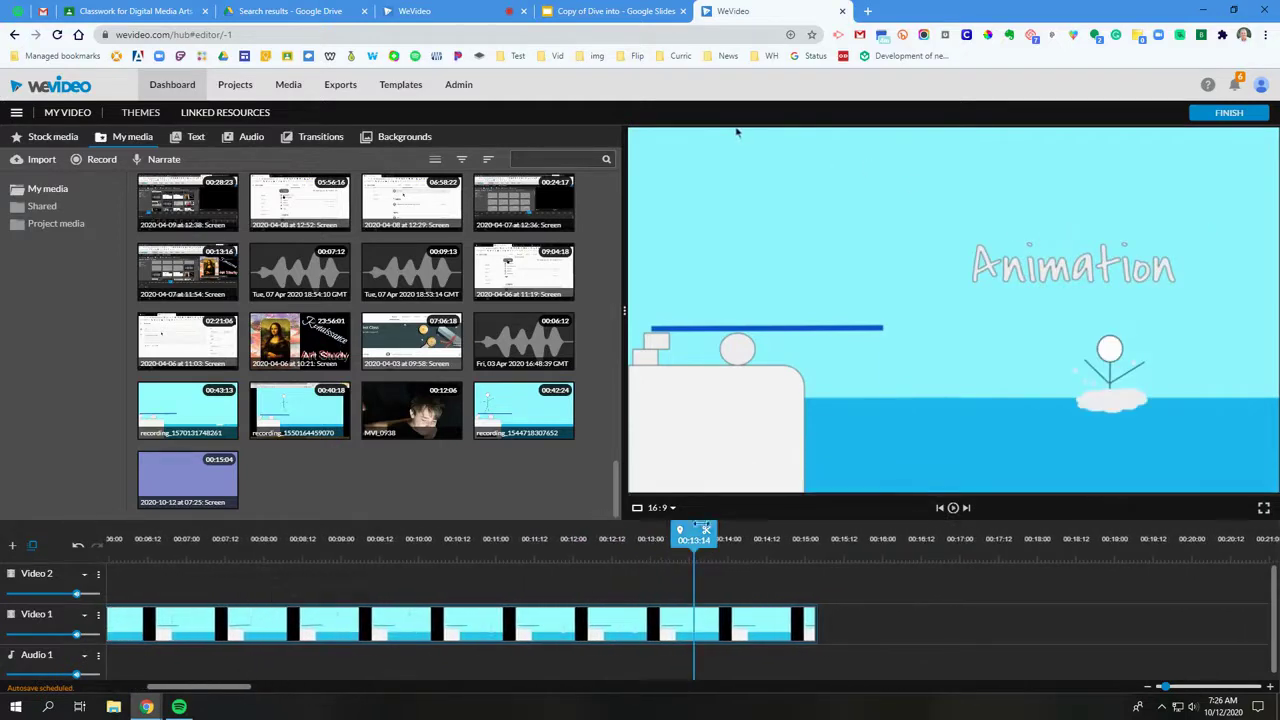
drag(694, 565, 623, 565)
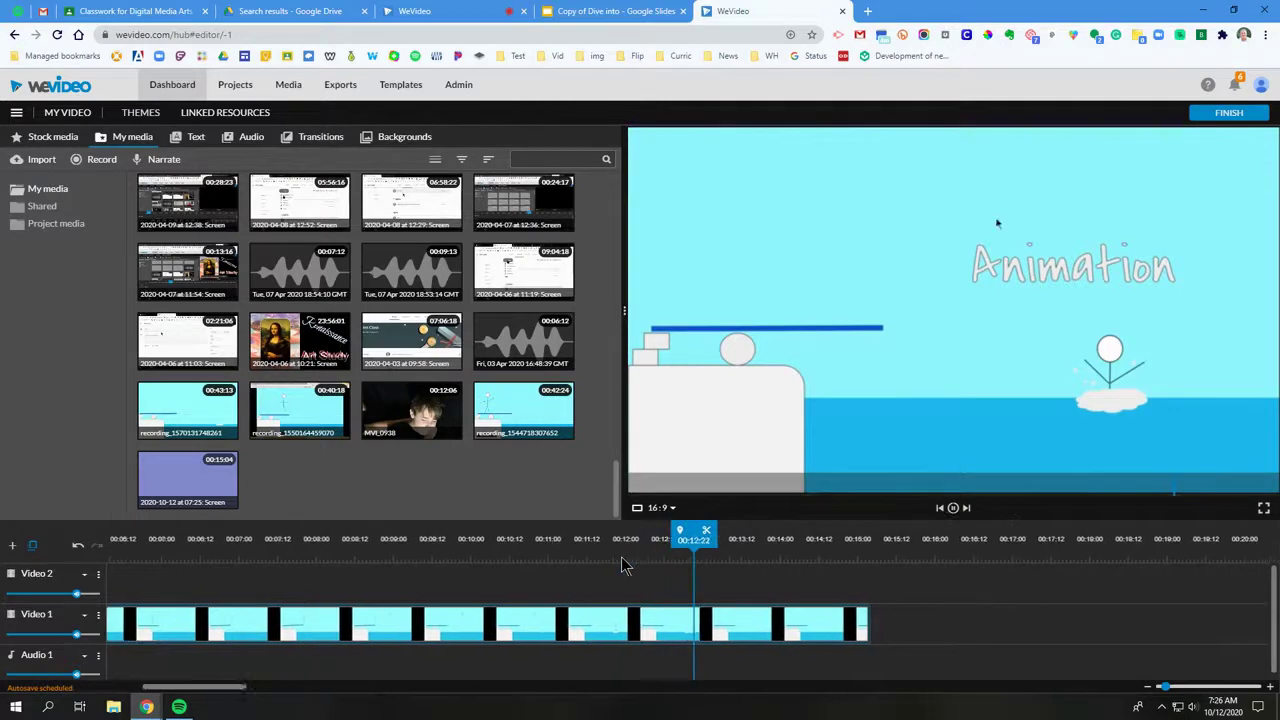
click(679, 556)
click(560, 585)
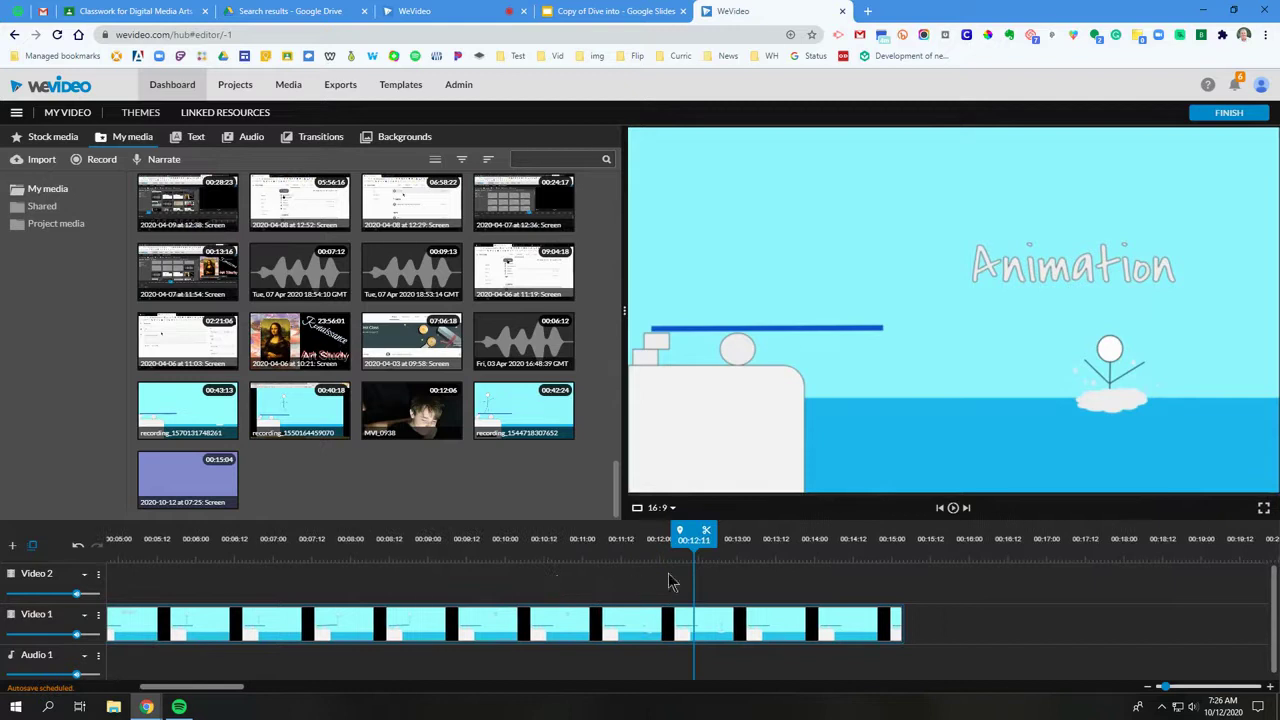
click(705, 533)
click(729, 620)
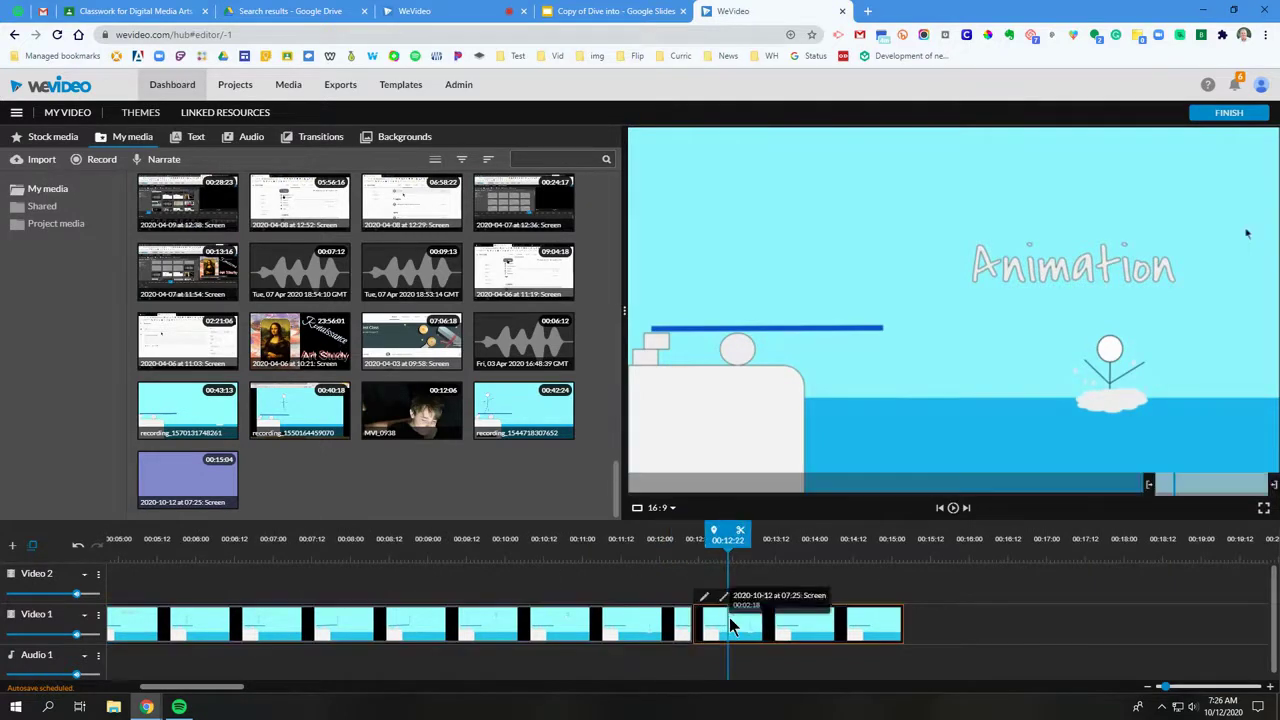
key(Delete)
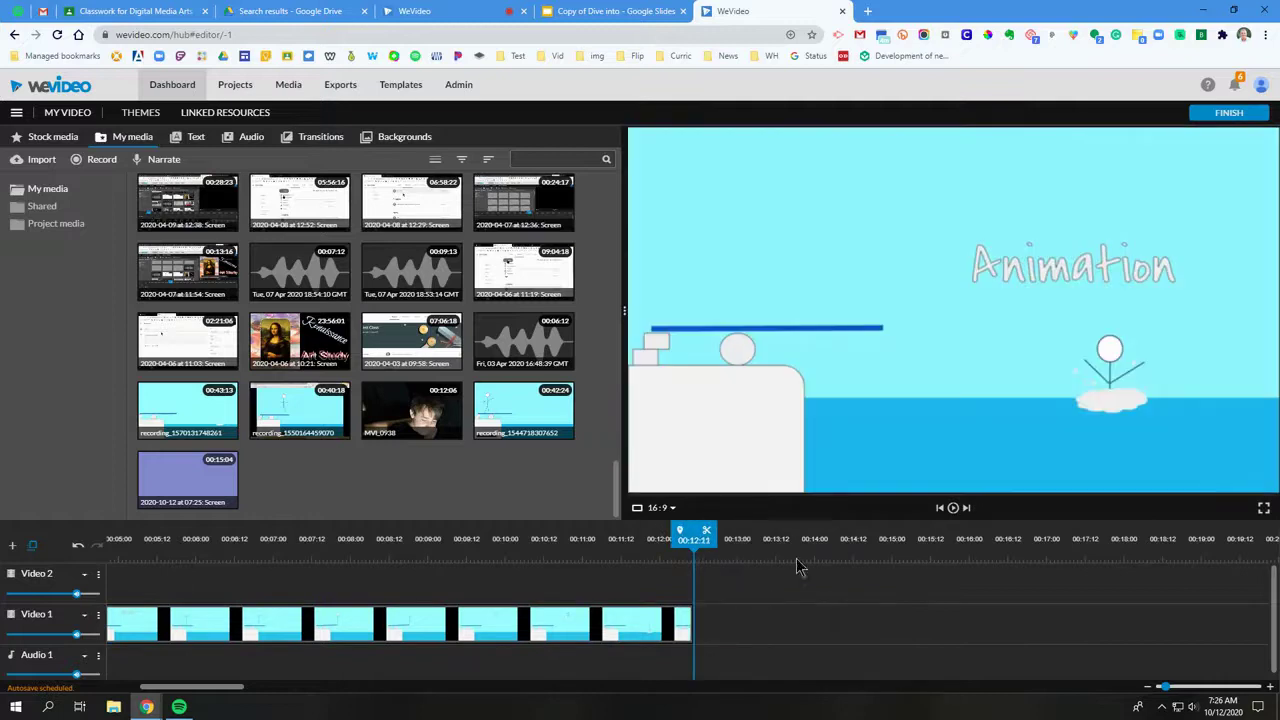
Cut off the clip's opening at 00:00:12 and shift the remaining clip to the start of the Video 1 track
click(940, 509)
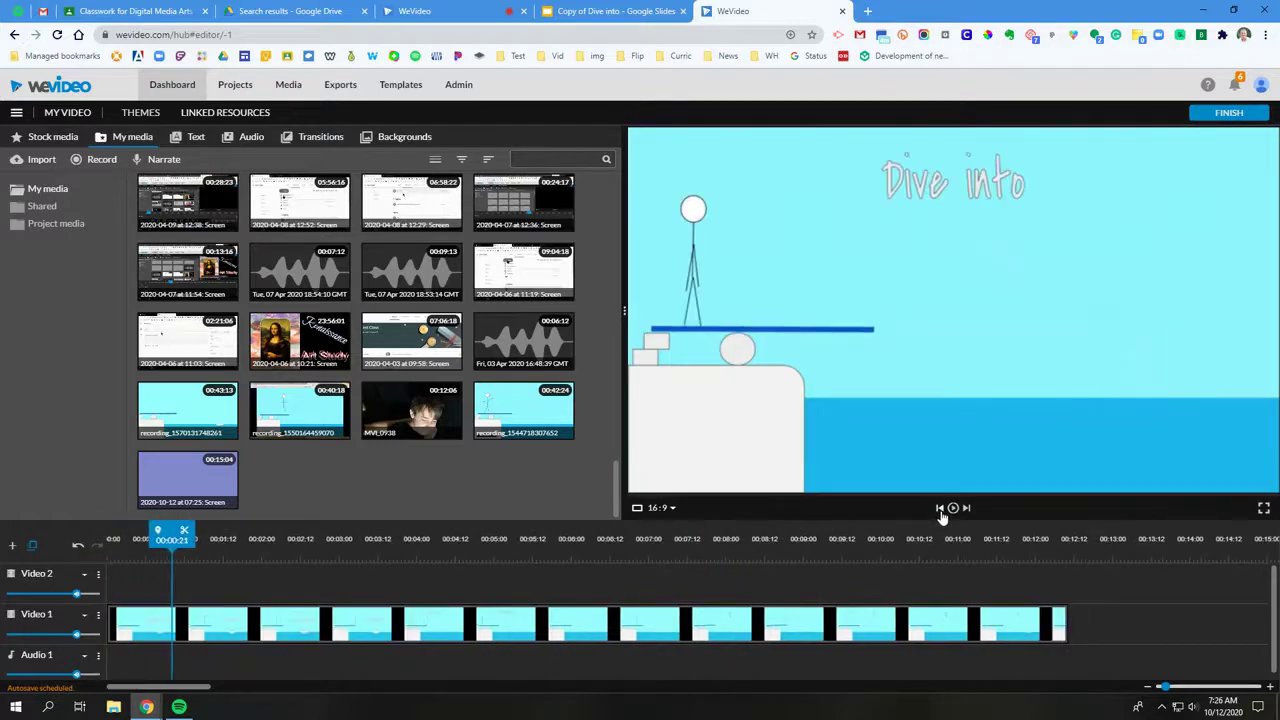
click(940, 509)
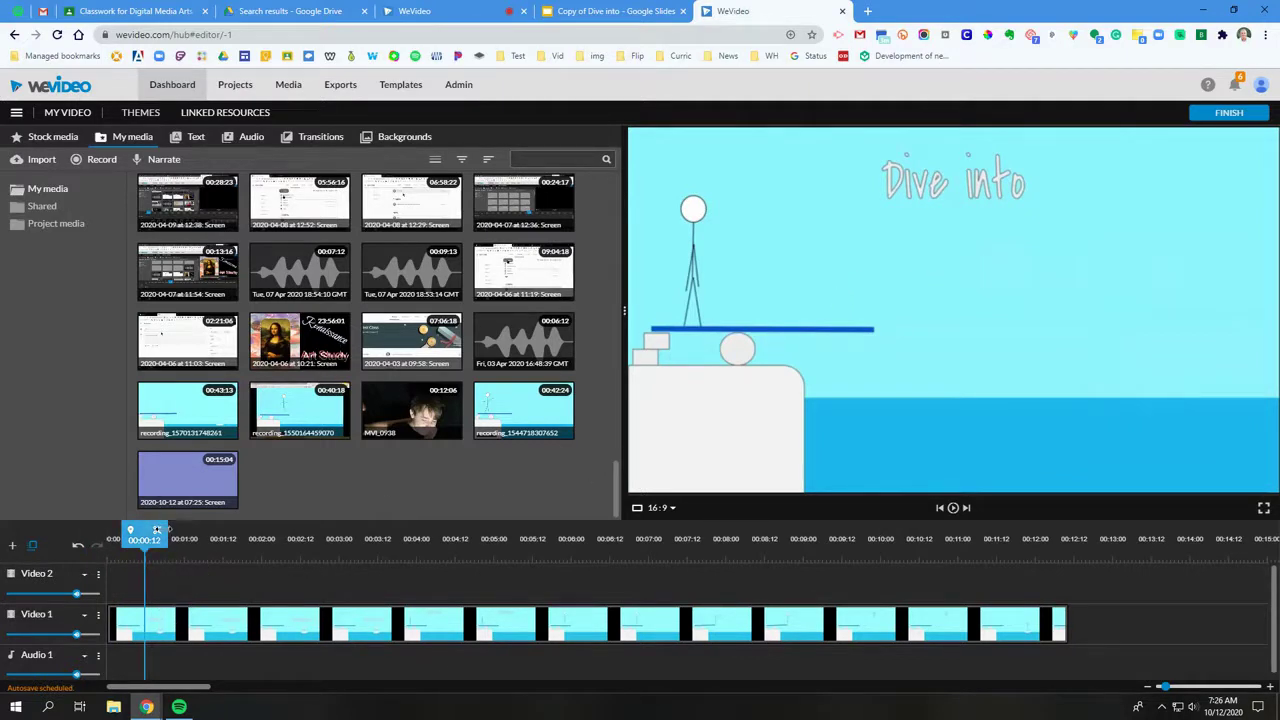
click(158, 533)
click(138, 632)
key(Delete)
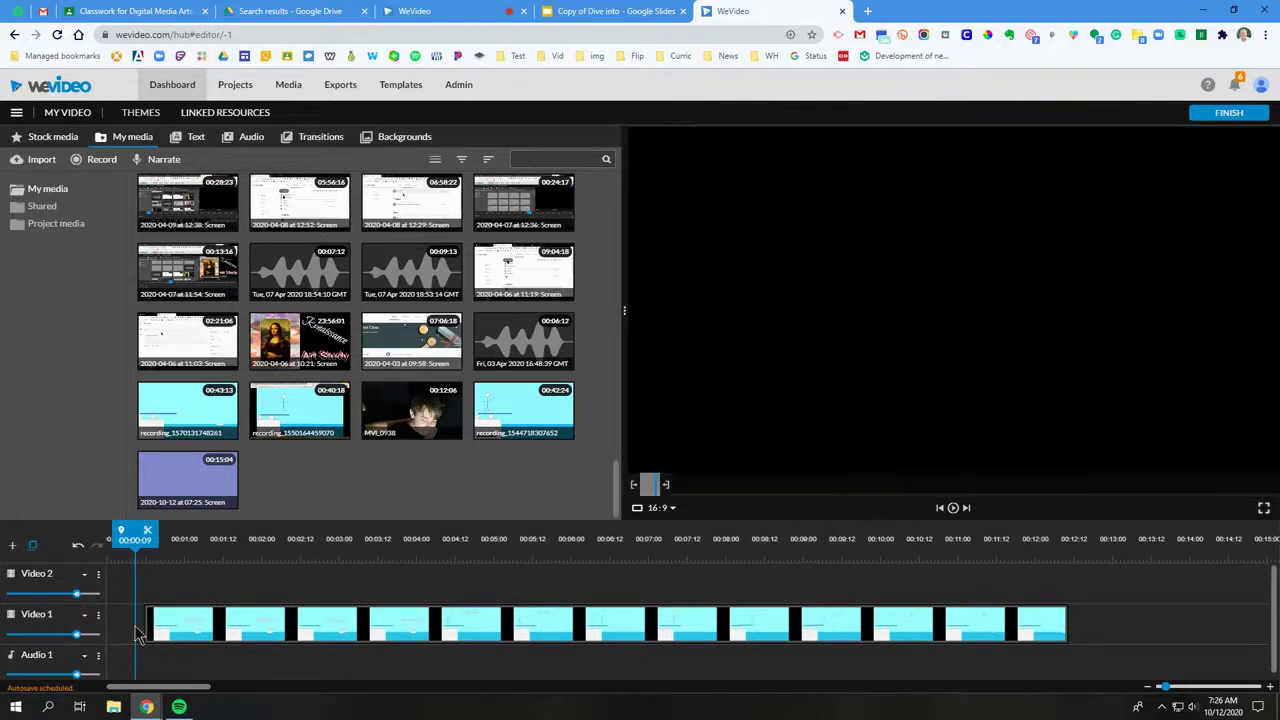
drag(260, 628, 214, 628)
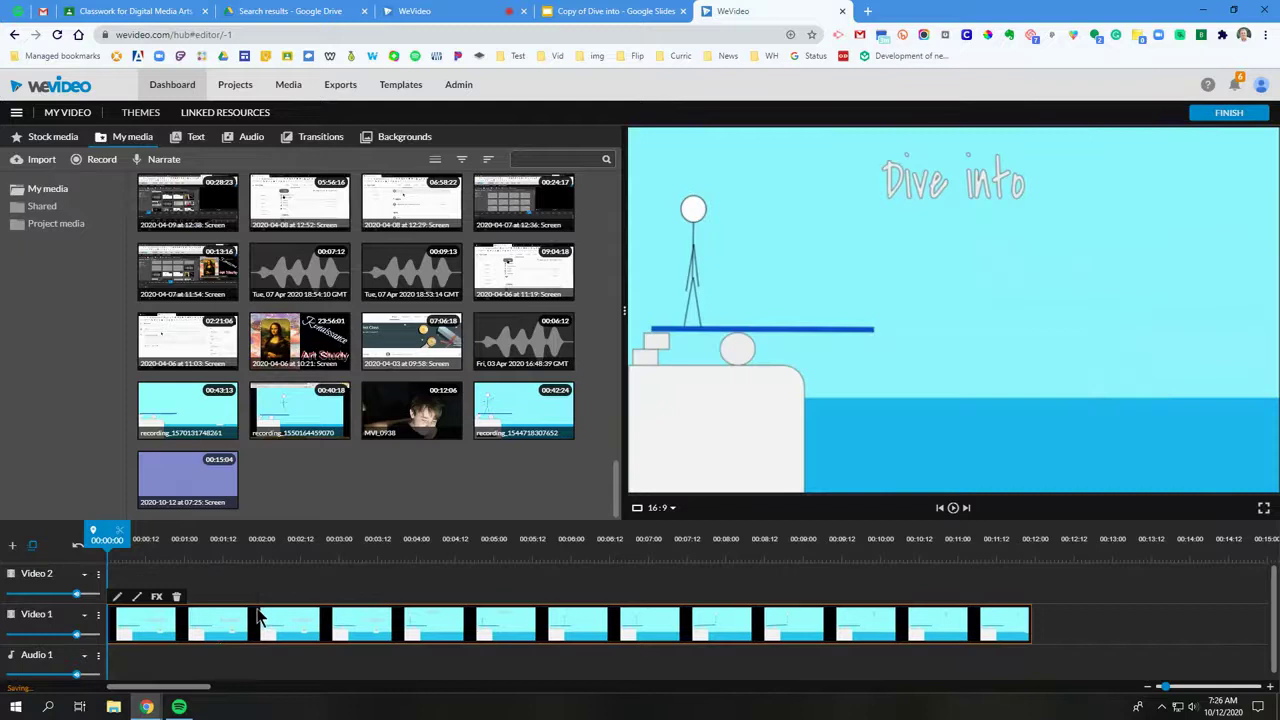
Add two more video tracks, Video 3 and Video 4, to the timeline
key(space)
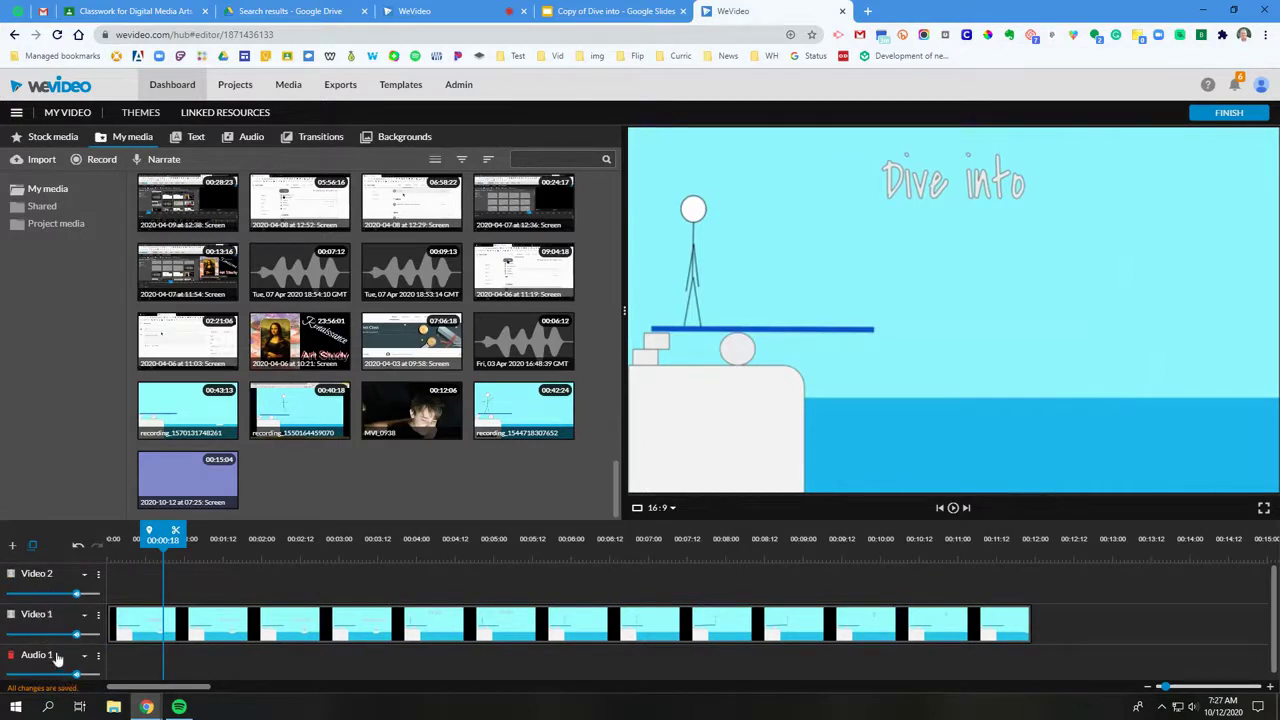
key(space)
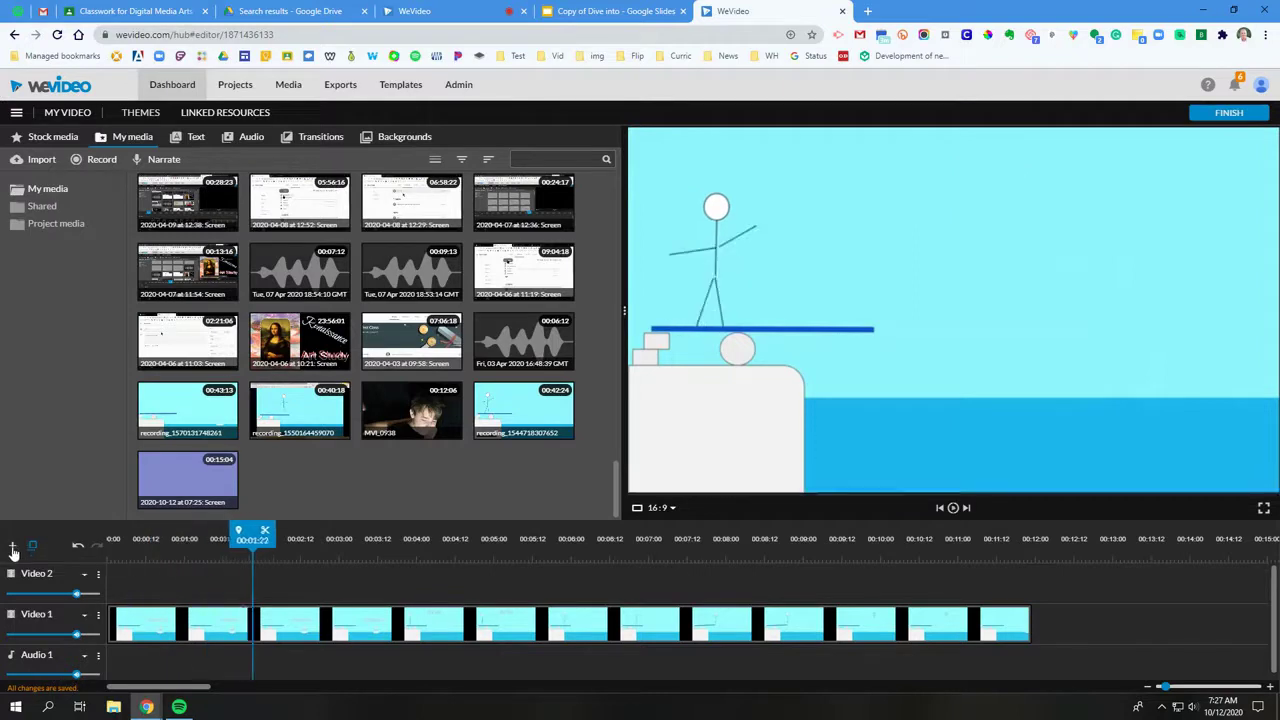
click(13, 548)
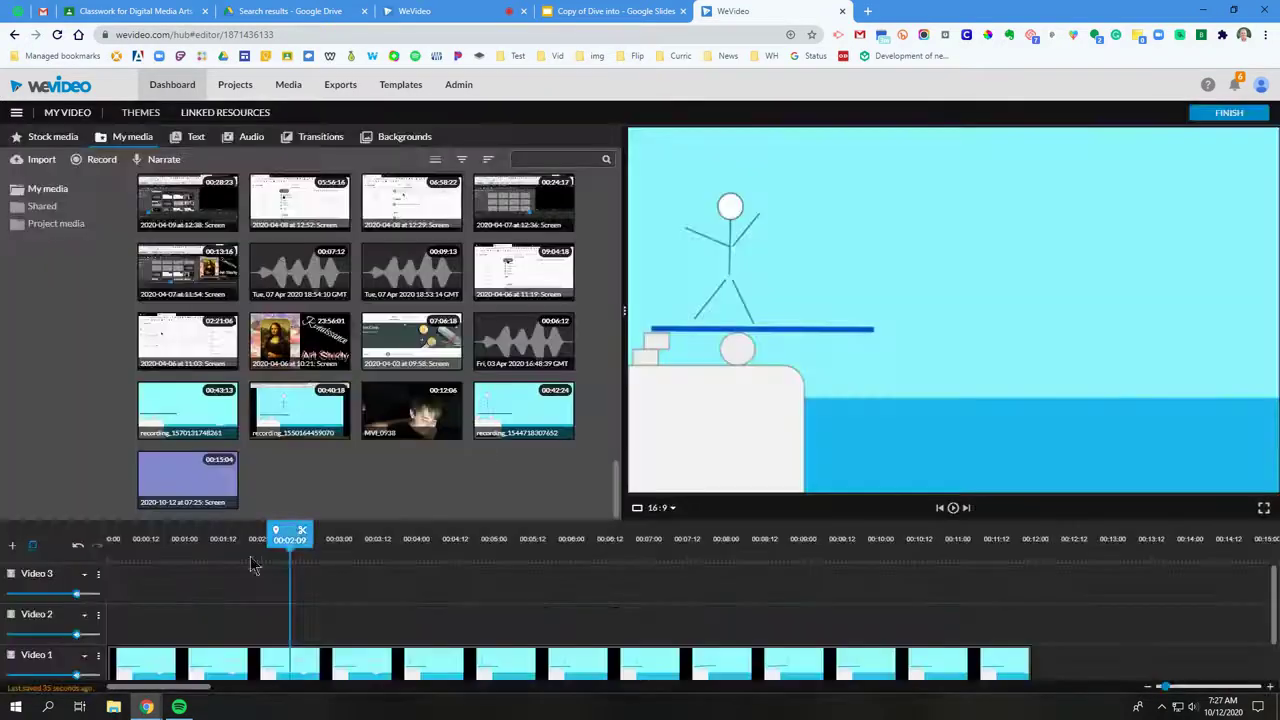
click(751, 474)
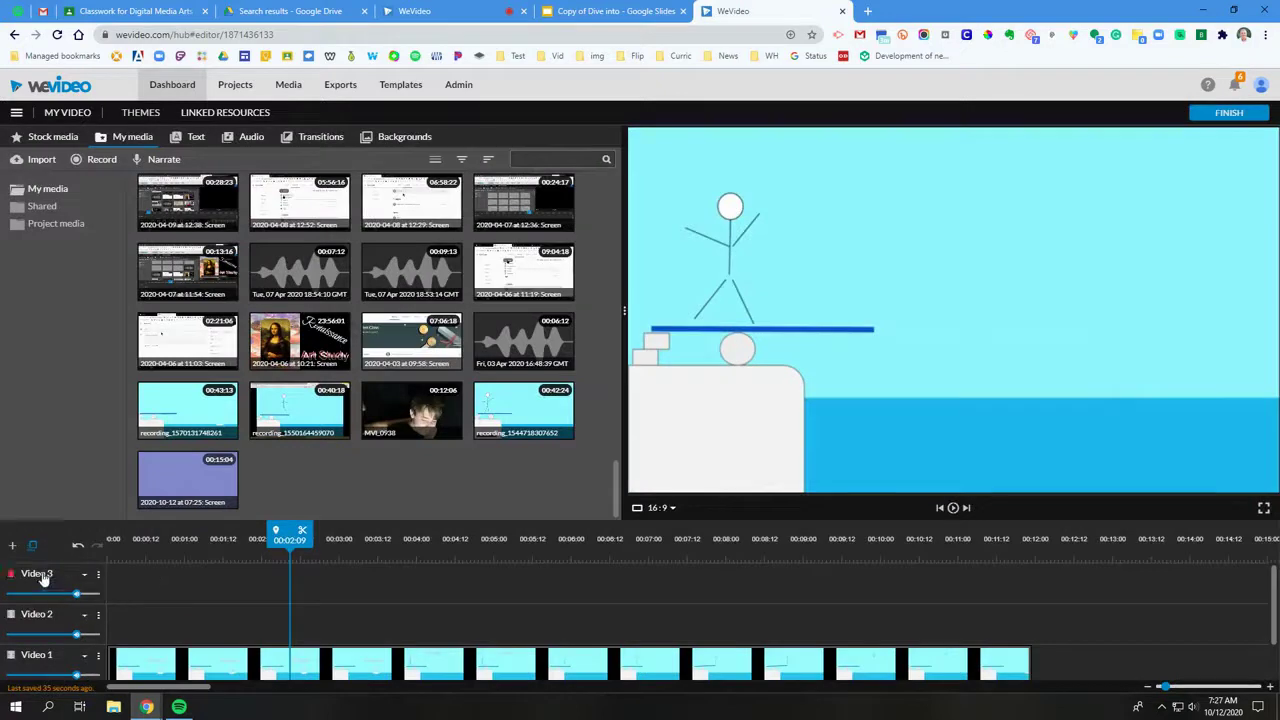
click(13, 546)
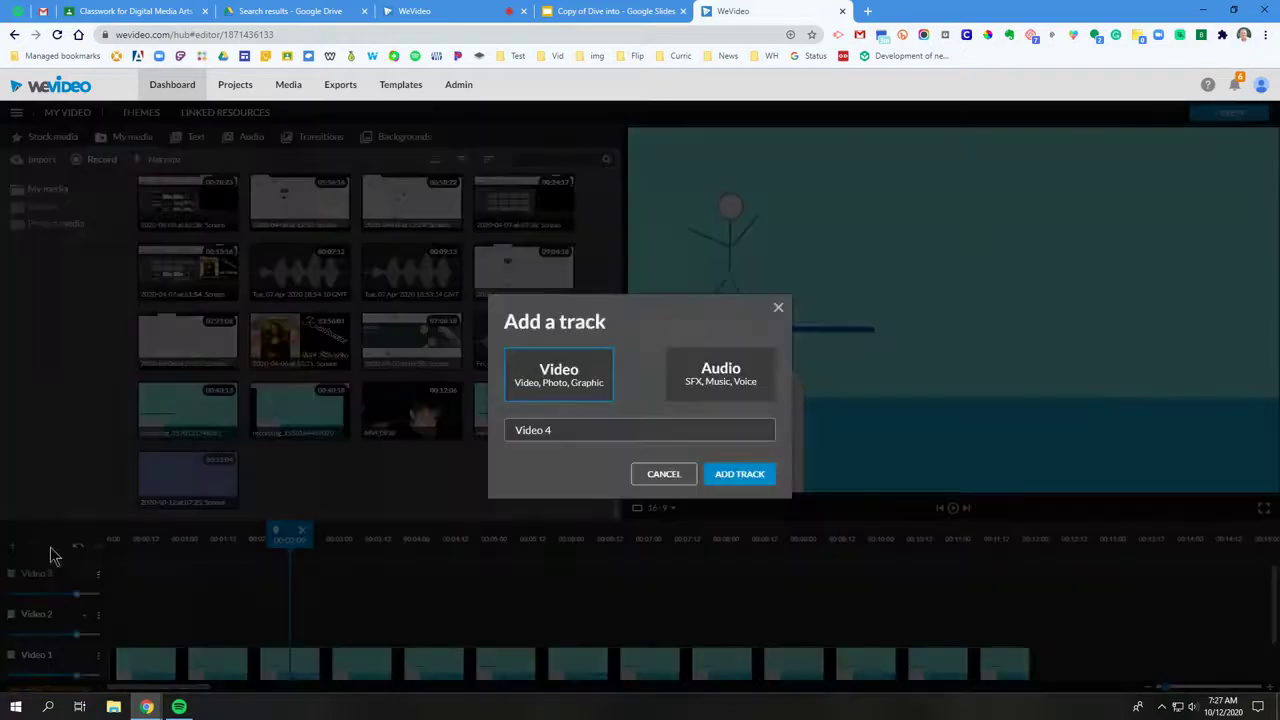
click(745, 474)
Add two more audio tracks, Audio 2 and Audio 3, to the timeline
scroll(330, 618, down, 3)
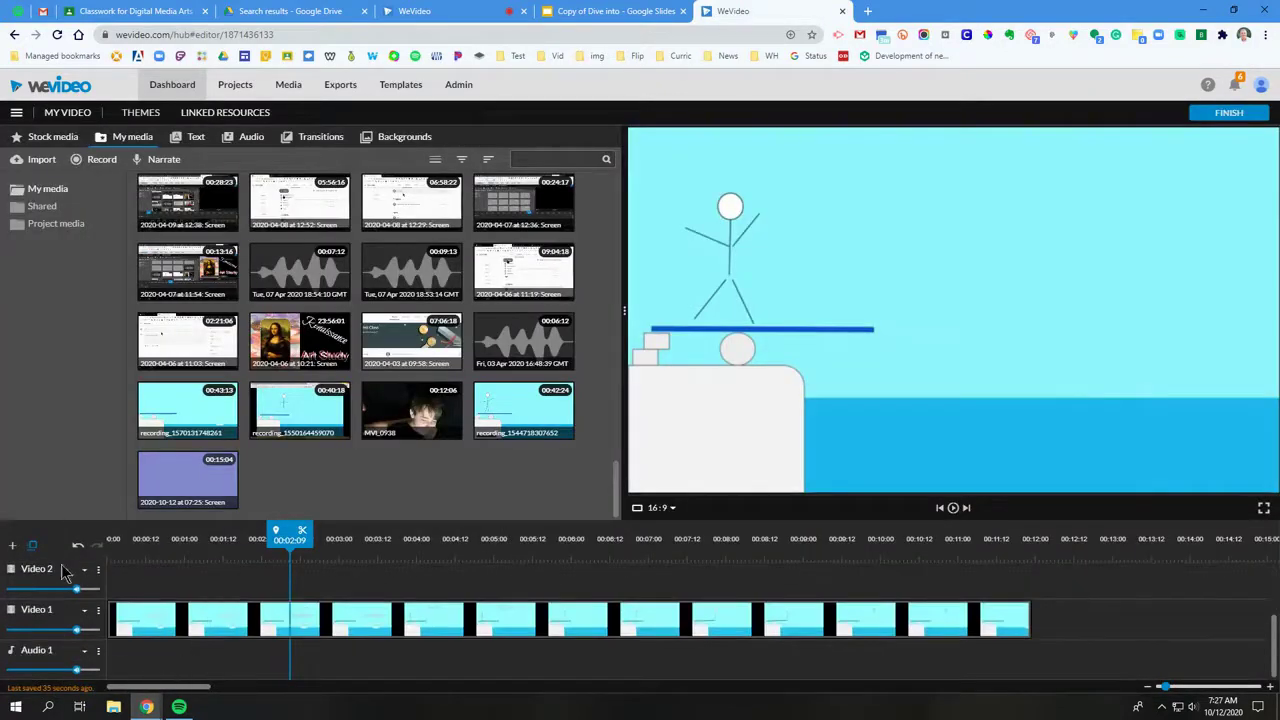
click(13, 547)
click(712, 390)
click(740, 474)
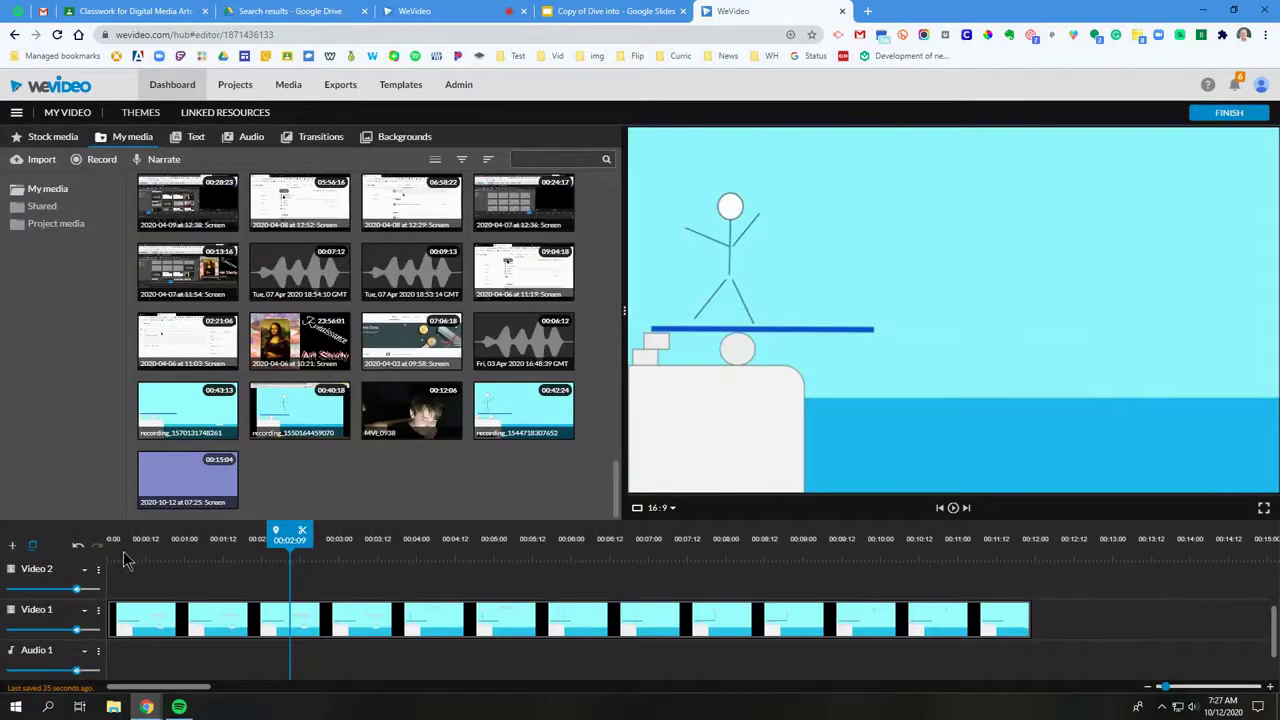
click(13, 548)
click(733, 379)
click(737, 474)
Rename the Audio 1 track as Music and the Audio 2 track as FX
scroll(182, 624, down, 2)
scroll(178, 629, up, 1)
click(38, 636)
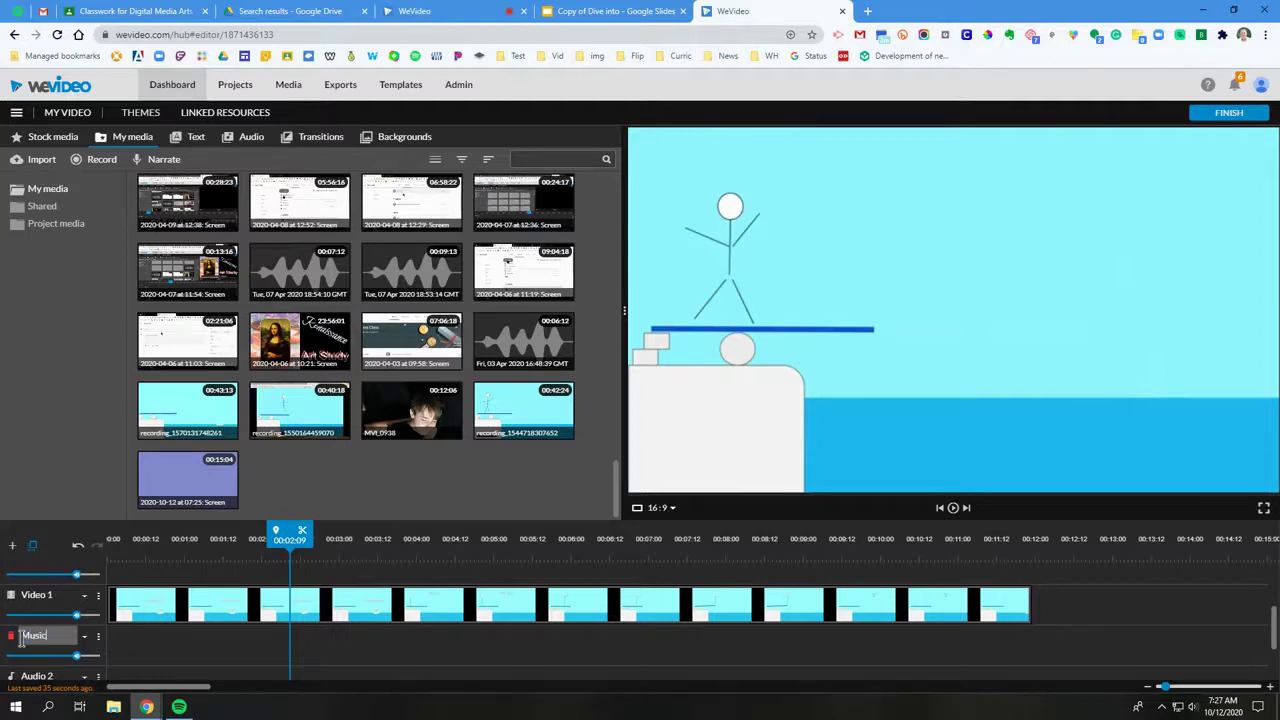
scroll(22, 640, down, 1)
click(38, 609)
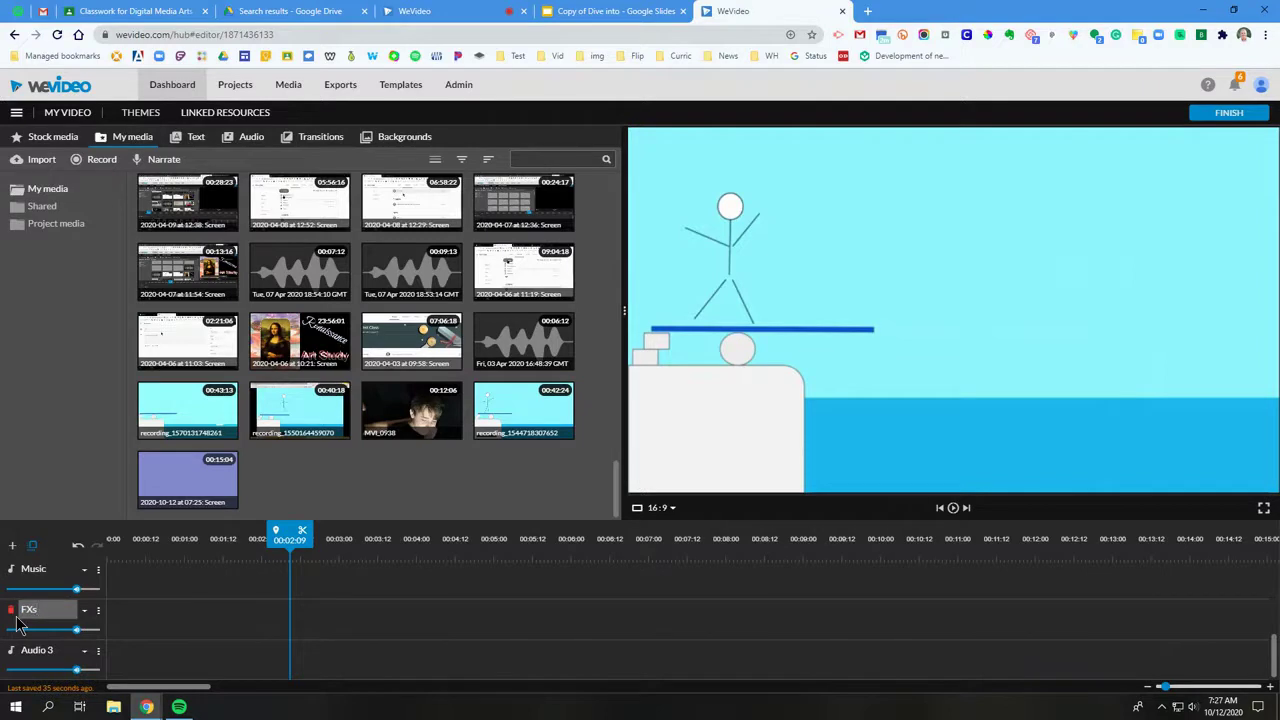
click(157, 606)
Play back part of the Video 1 clip, return the playhead to the start, and magnify the timeline slightly
scroll(160, 608, up, 1)
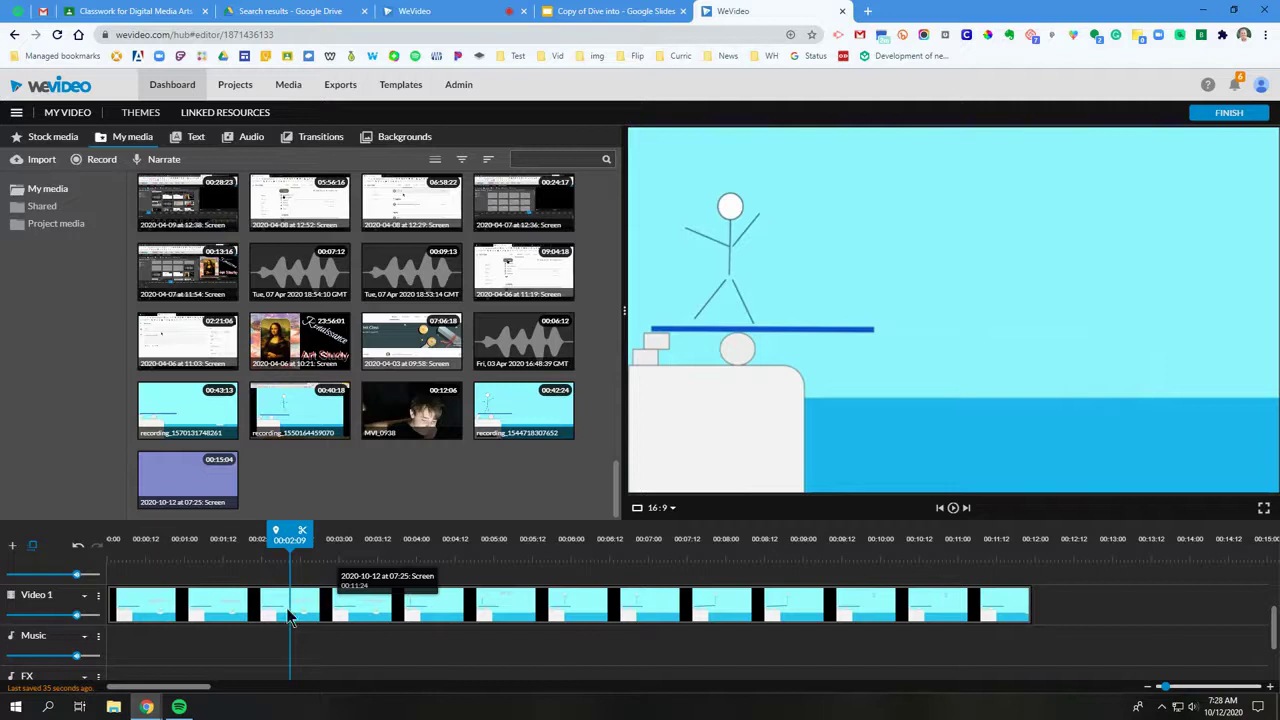
key(space)
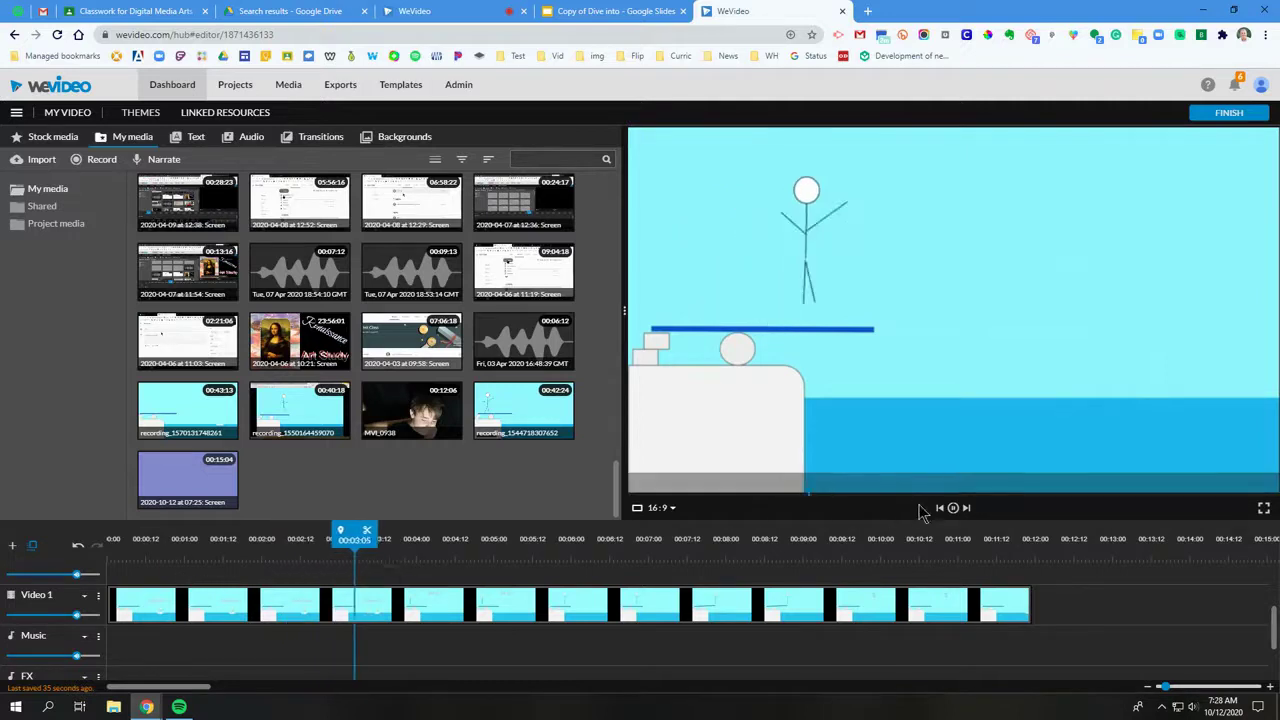
click(941, 509)
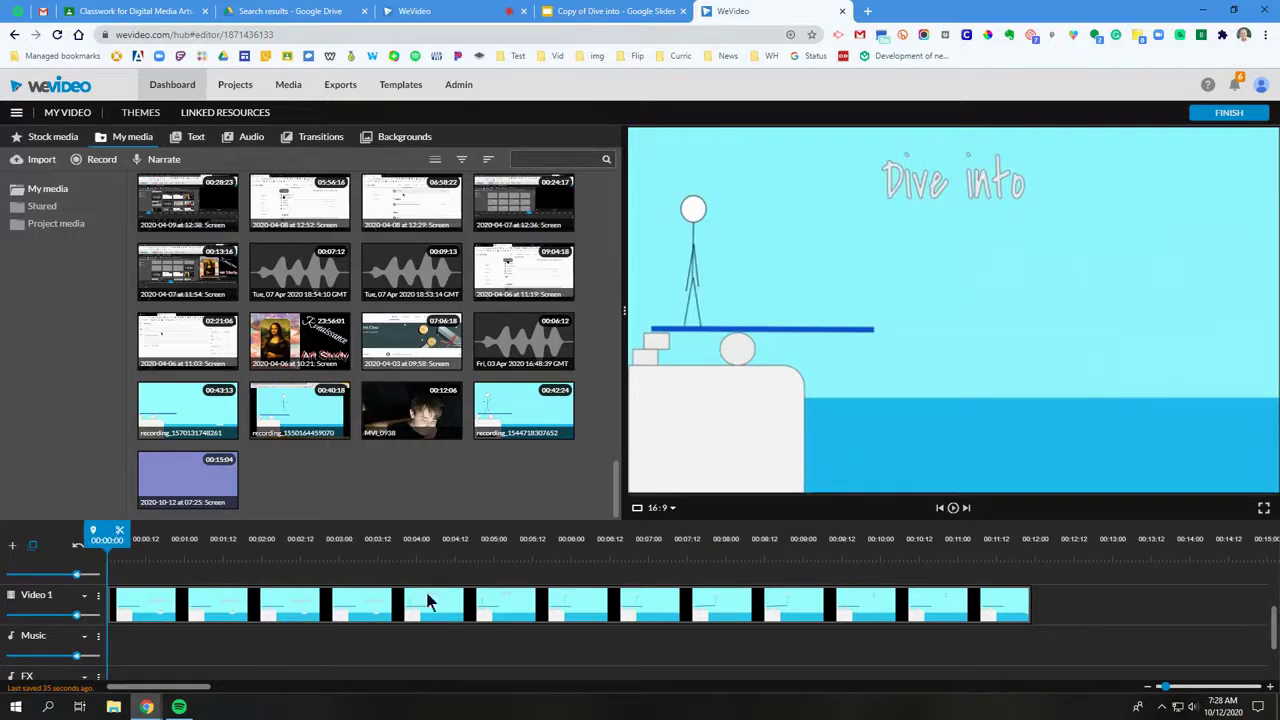
scroll(451, 622, down, 3)
scroll(451, 622, up, 3)
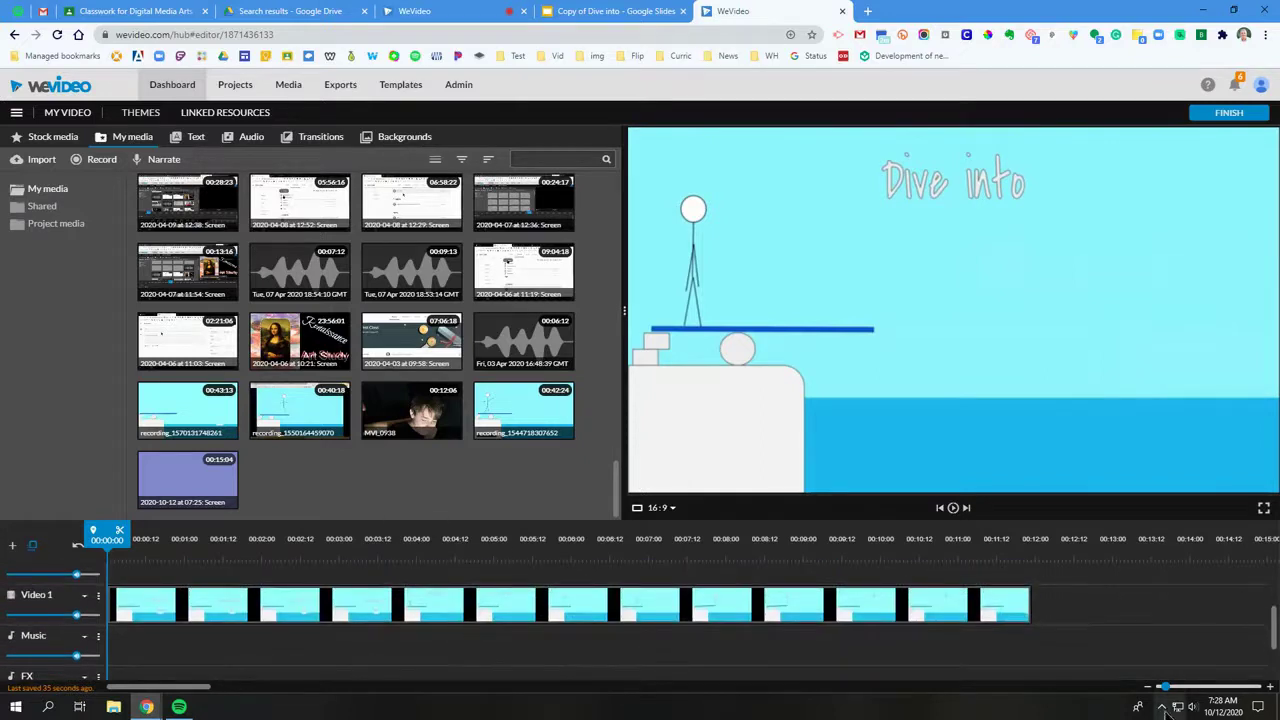
drag(1166, 686, 1172, 686)
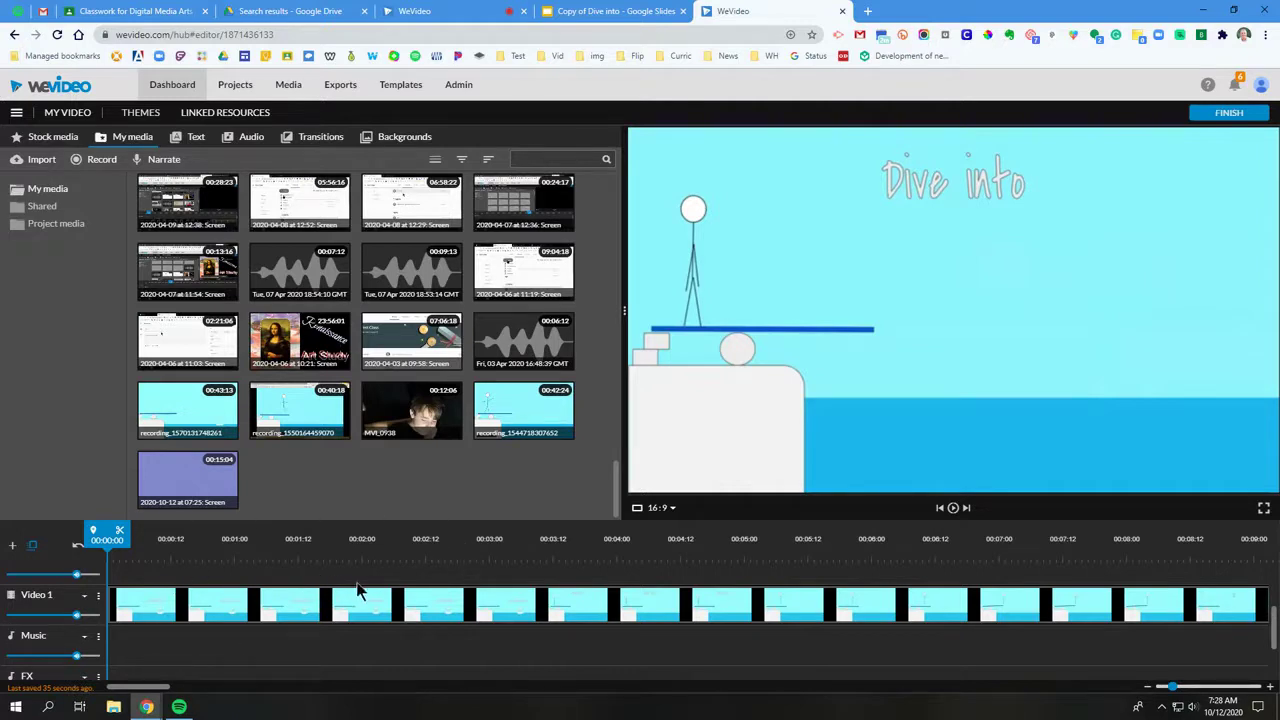
Search the stock audio for "Summer", limiting the results to music by excluding audio loops and sound effects
click(55, 139)
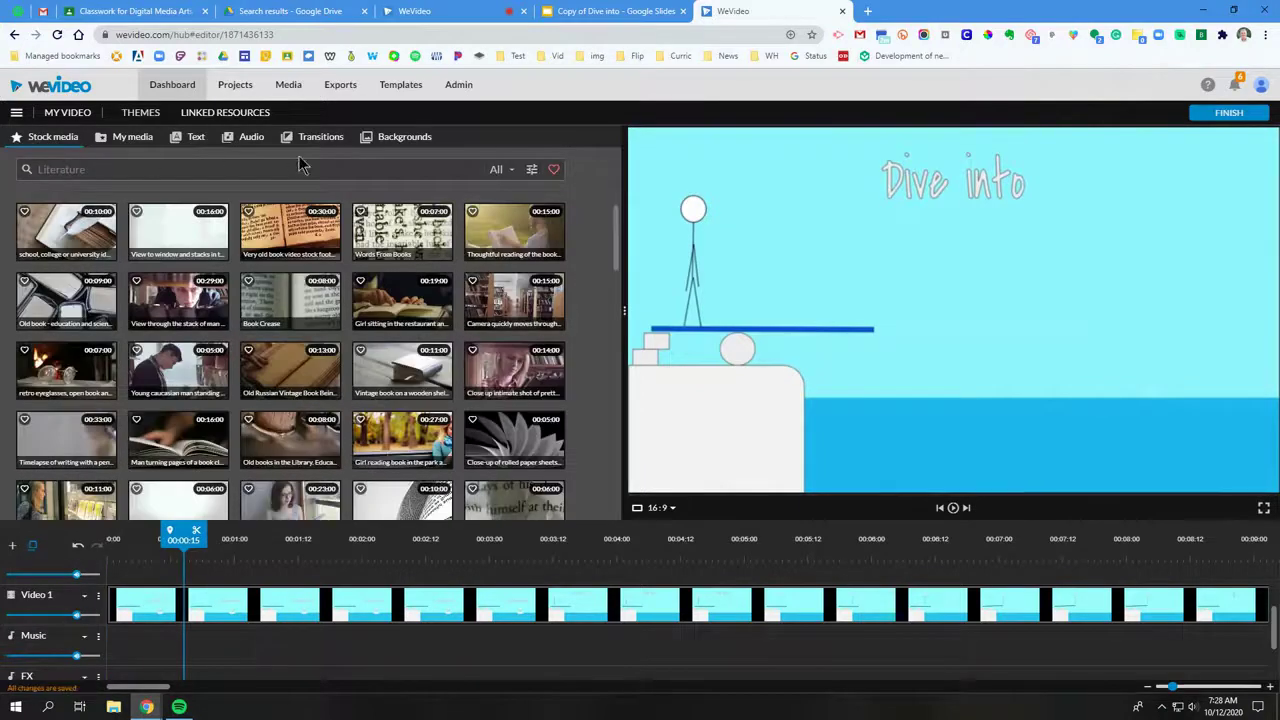
click(499, 171)
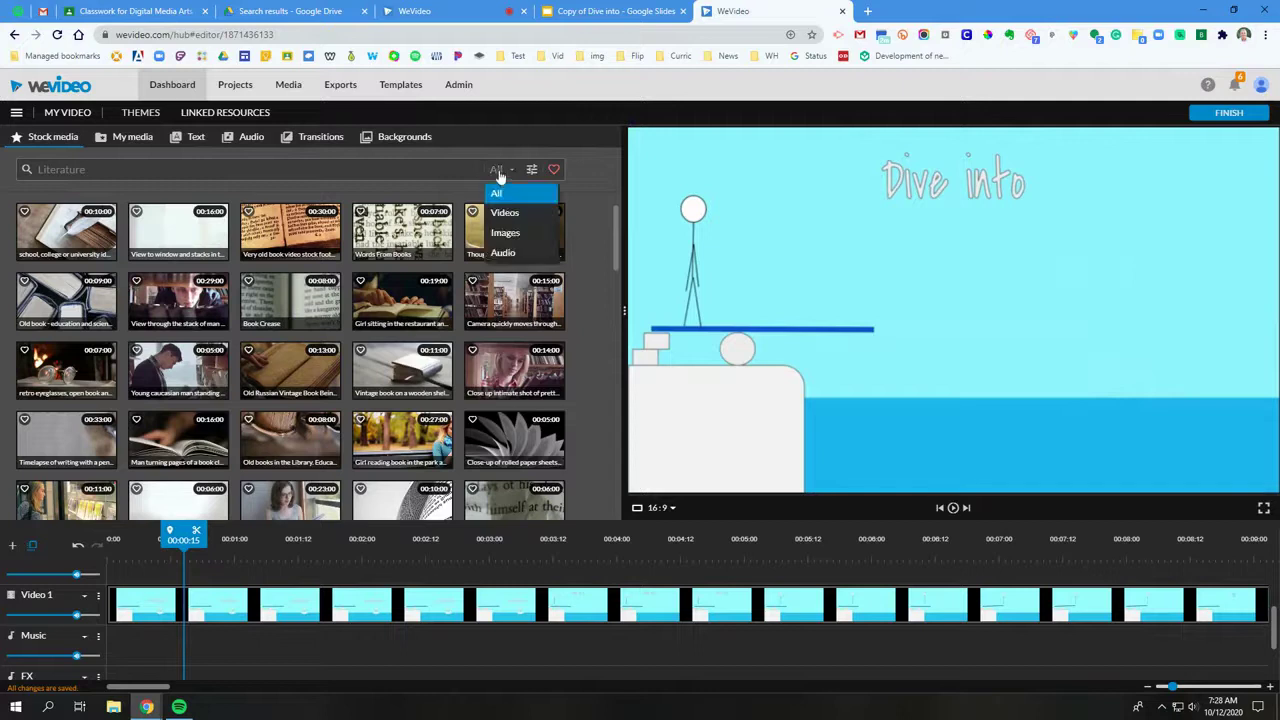
click(525, 253)
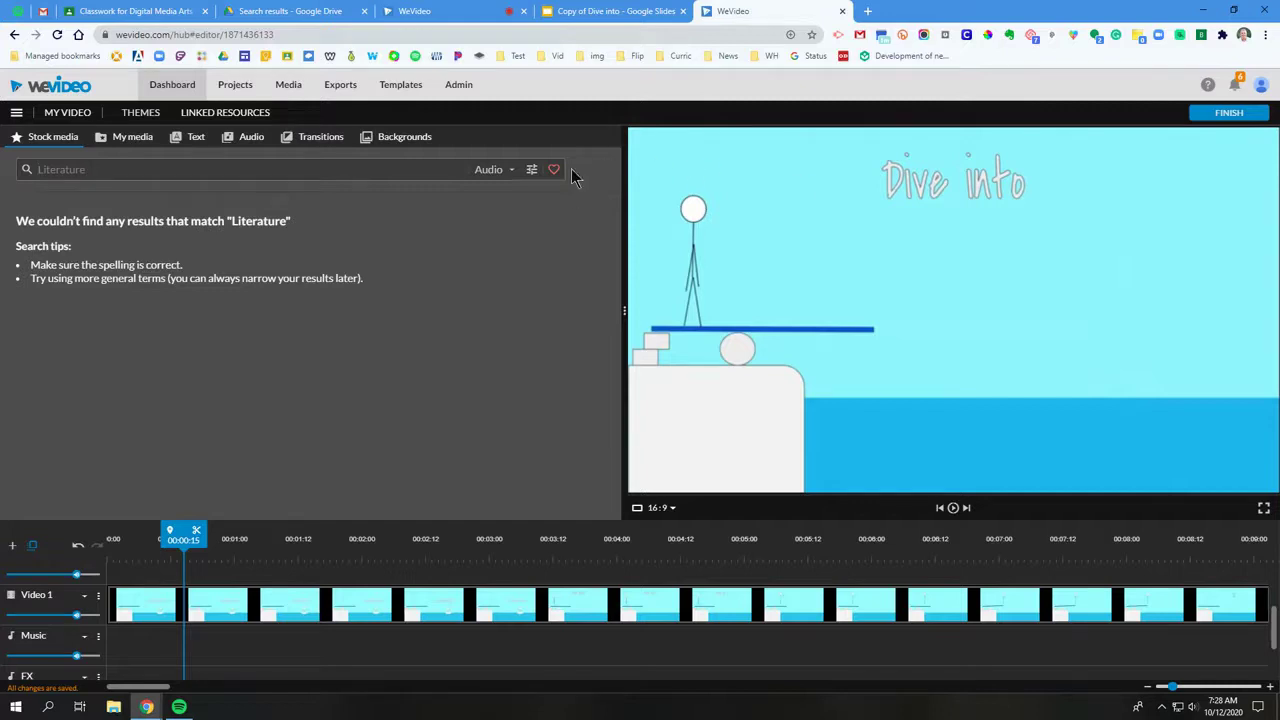
click(532, 170)
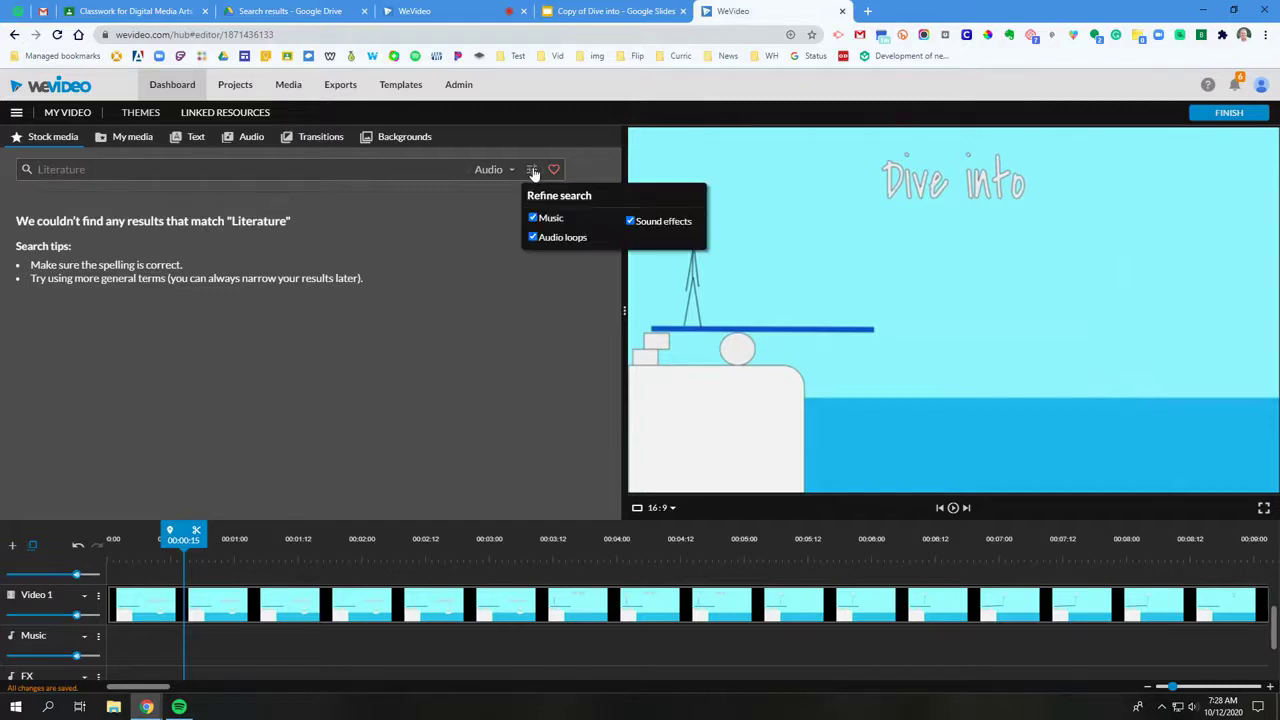
click(532, 239)
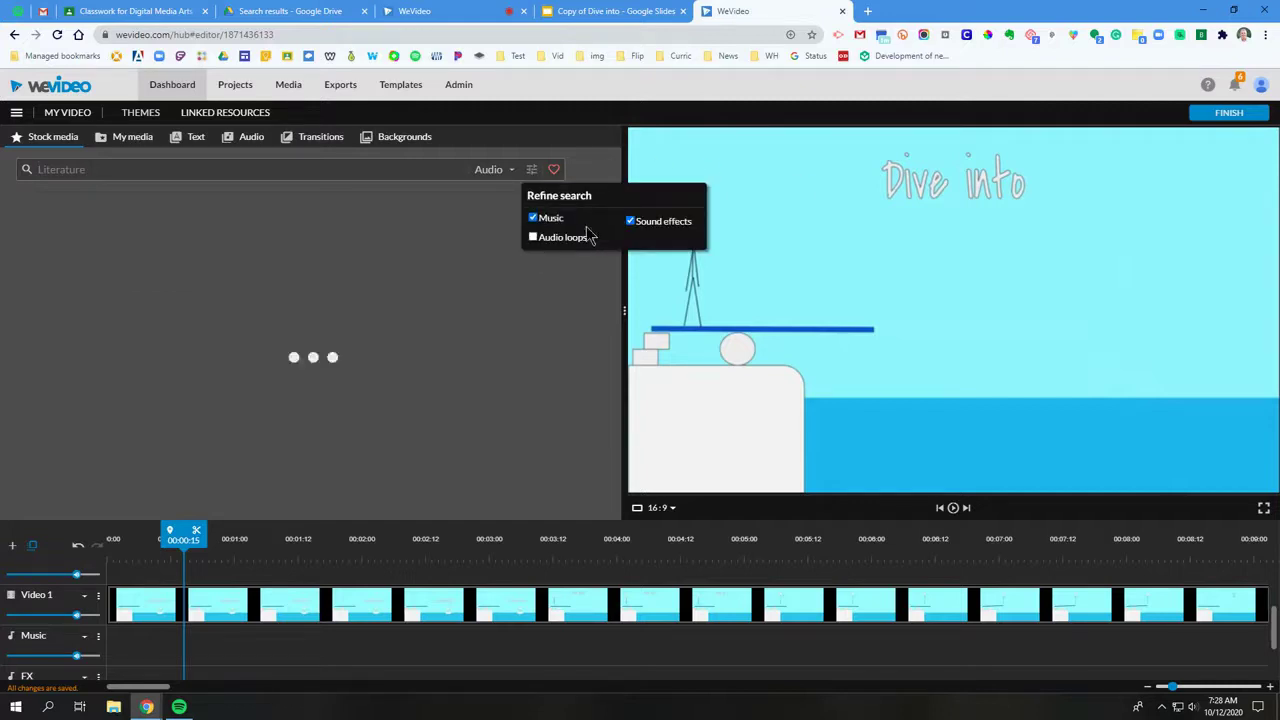
click(630, 221)
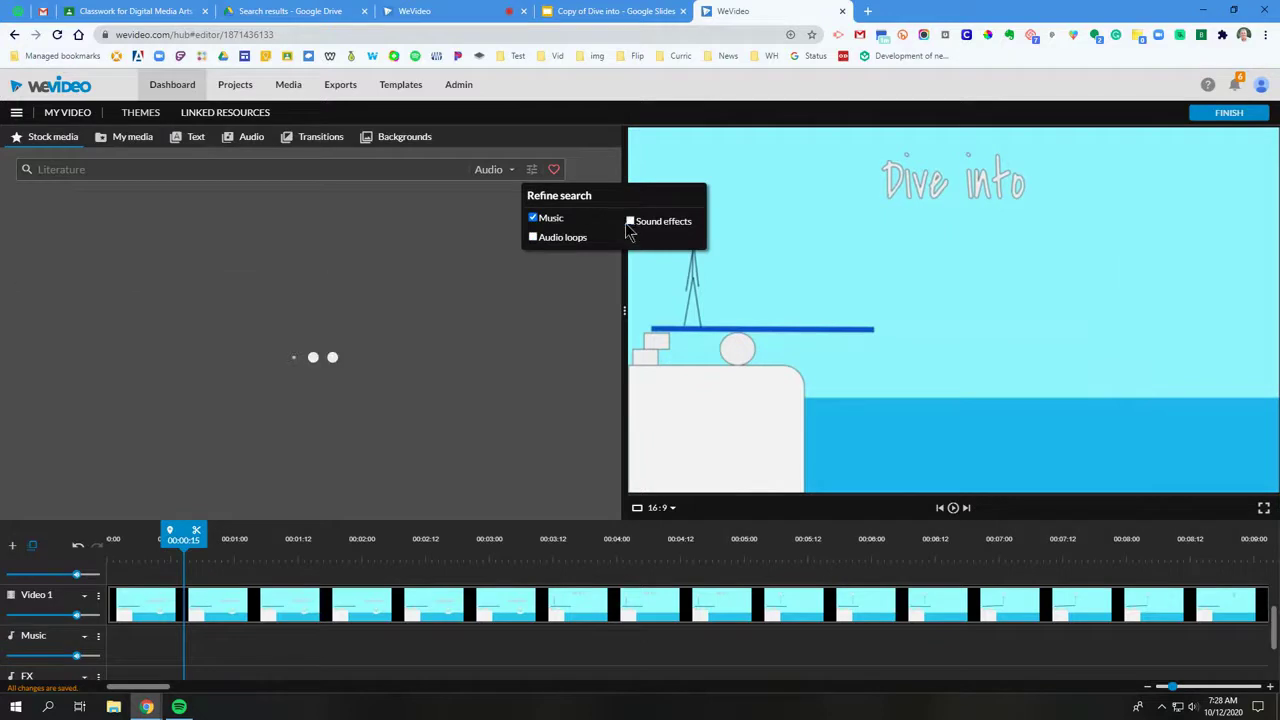
click(167, 170)
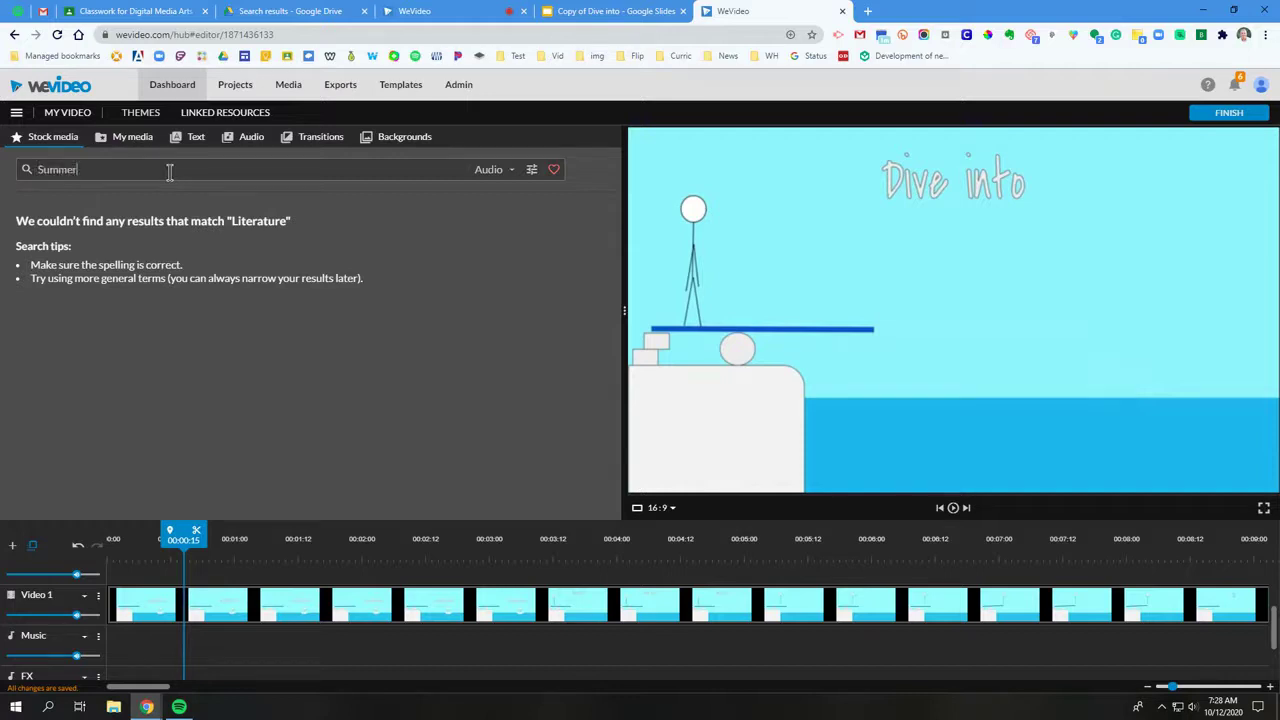
key(Return)
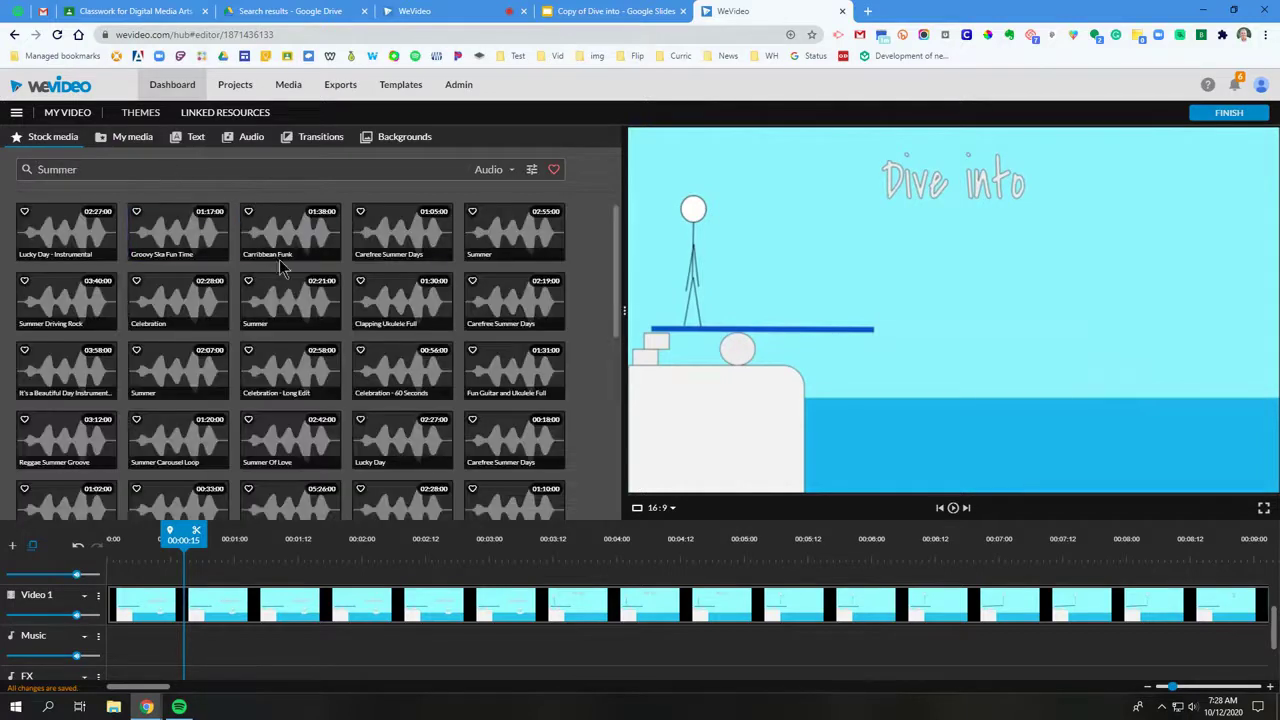
Preview Carribbean Funk, Groovy Ska Fun Time and Summer Of Love, lowering the computer's speaker volume to 6
click(300, 236)
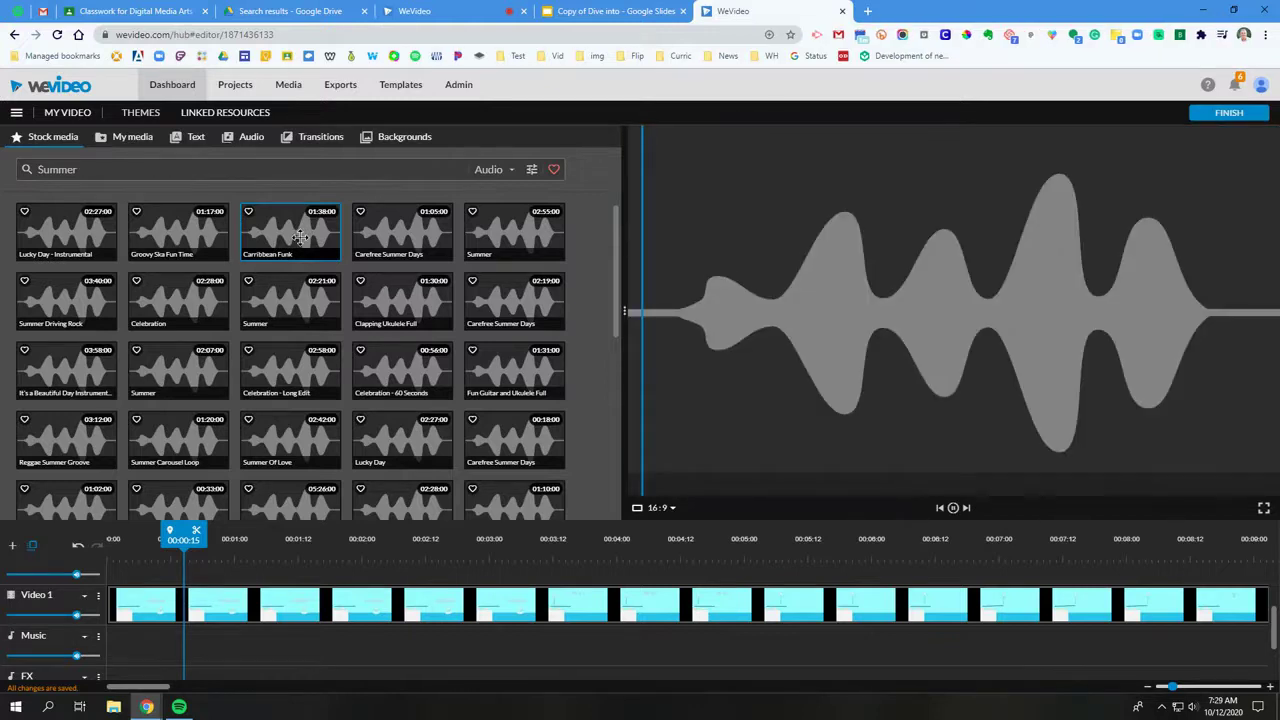
click(208, 232)
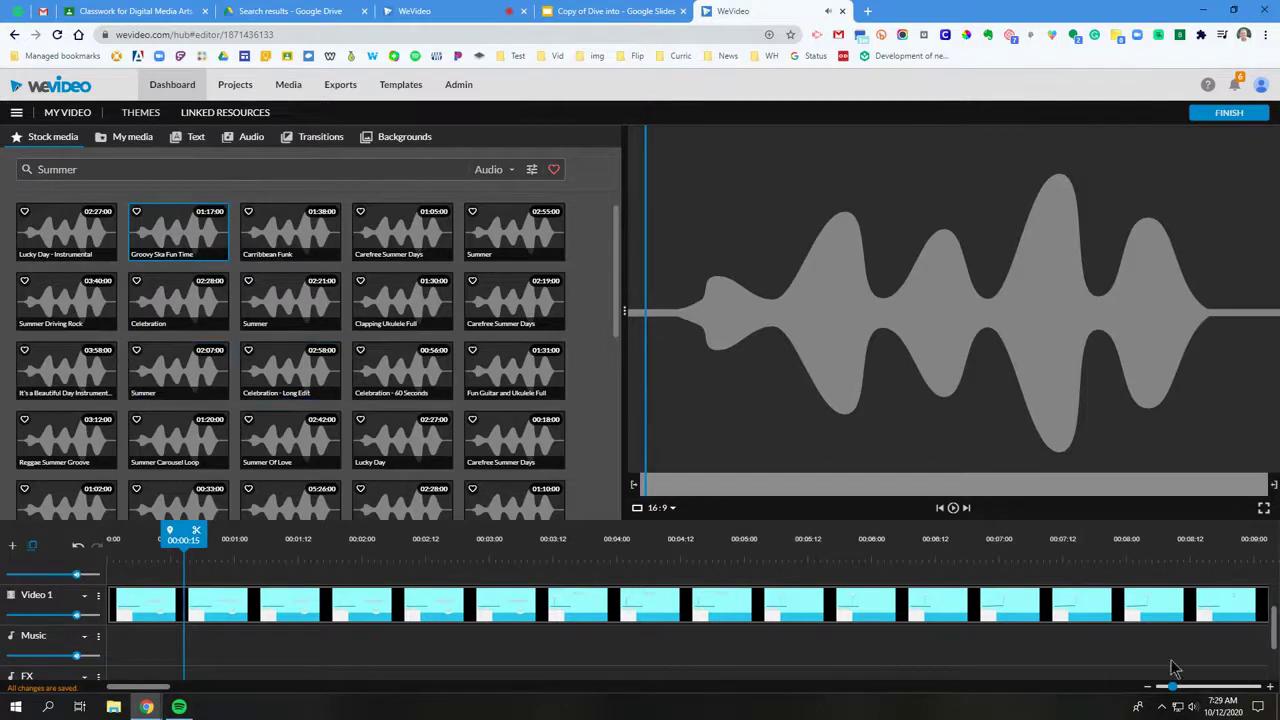
click(1192, 708)
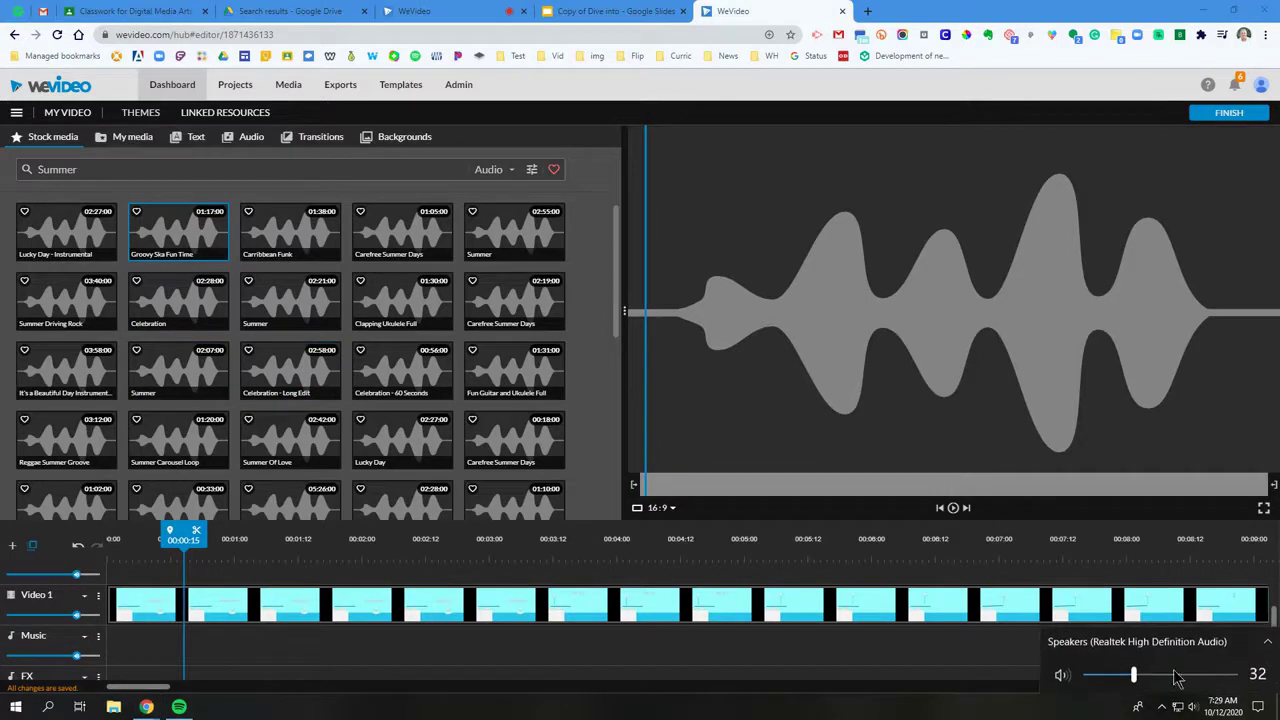
drag(1137, 680, 1115, 680)
click(299, 441)
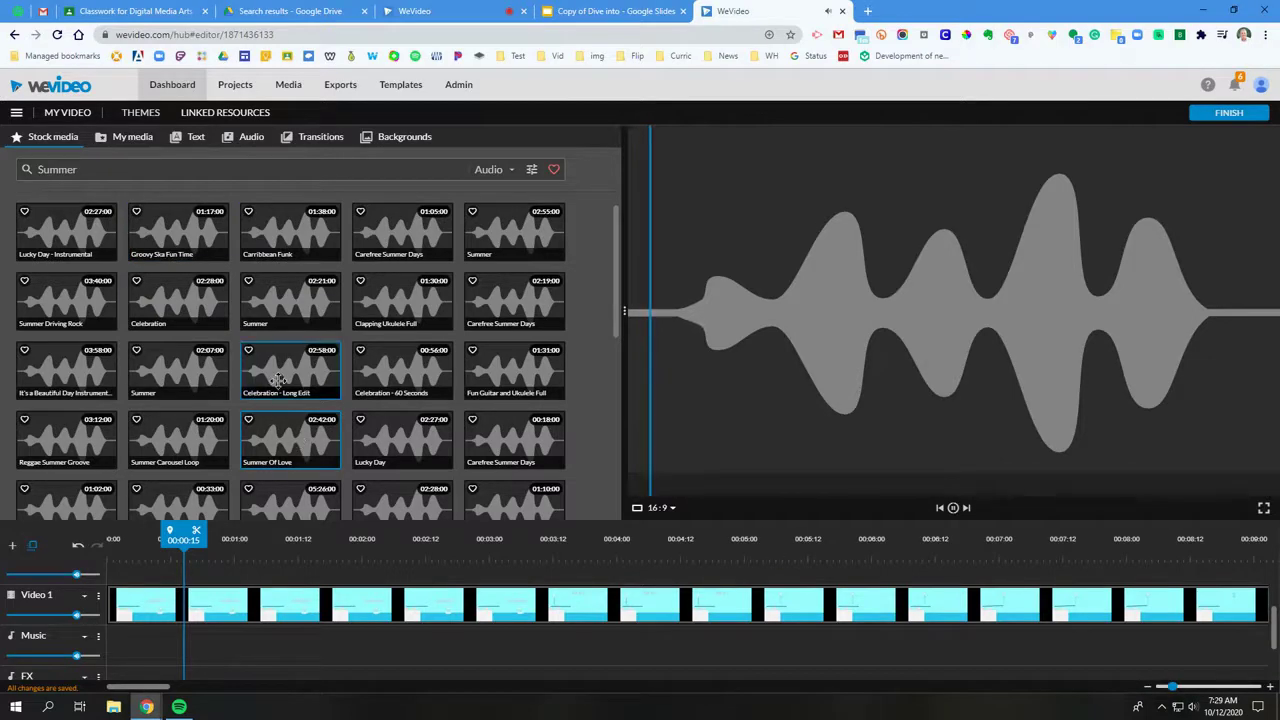
drag(1161, 686, 1096, 676)
click(1193, 706)
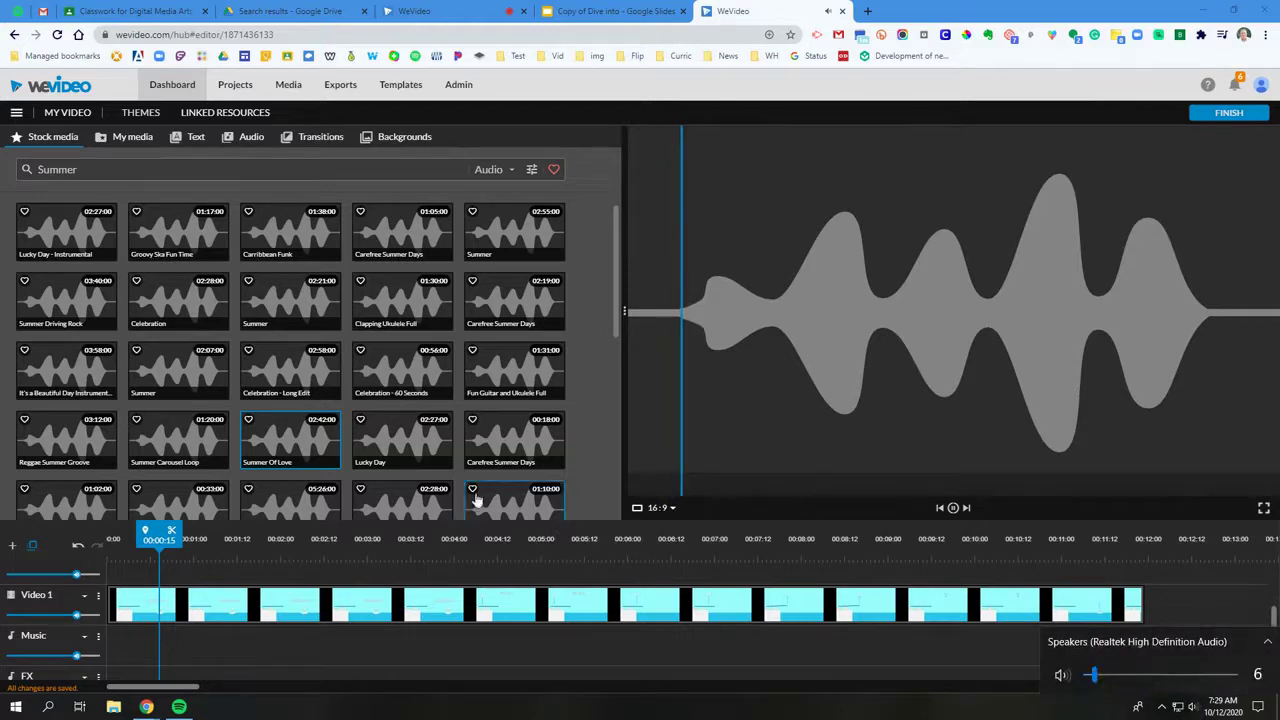
Preview Lucky Day and the 18-second Carefree Summer Days, and place Carefree Summer Days at the start of the Music track
click(418, 448)
click(482, 443)
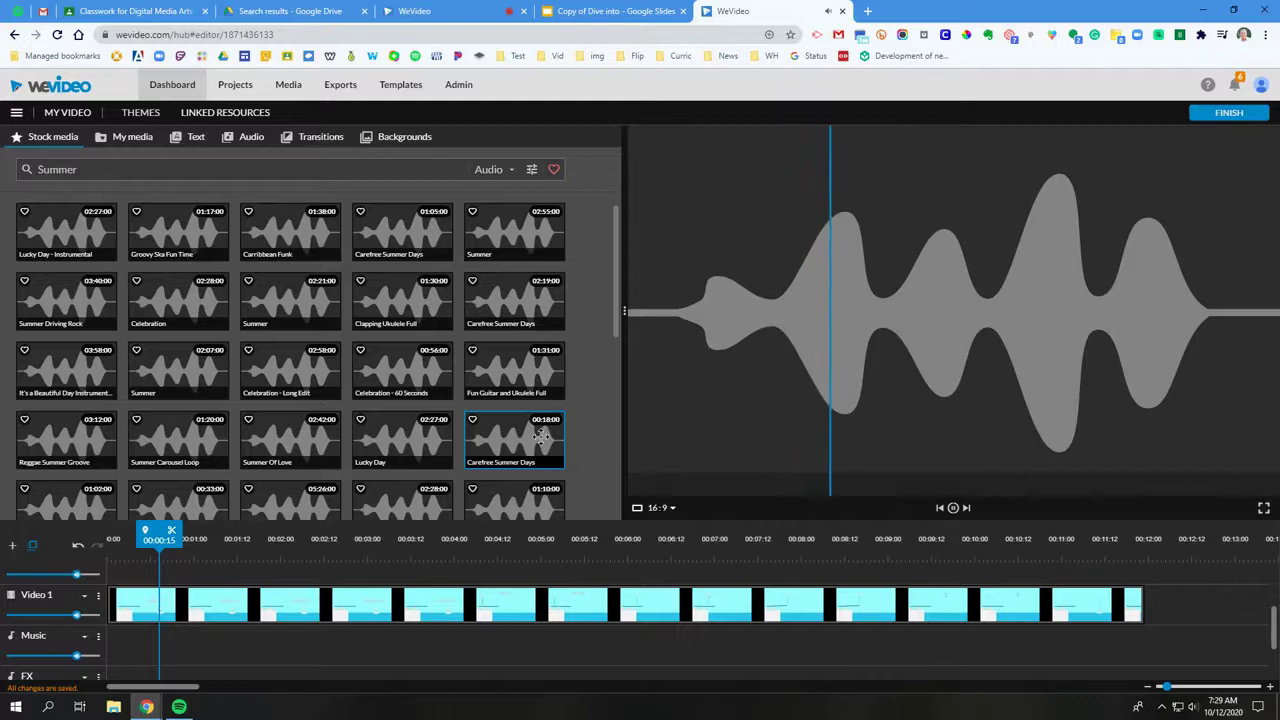
drag(540, 436, 142, 603)
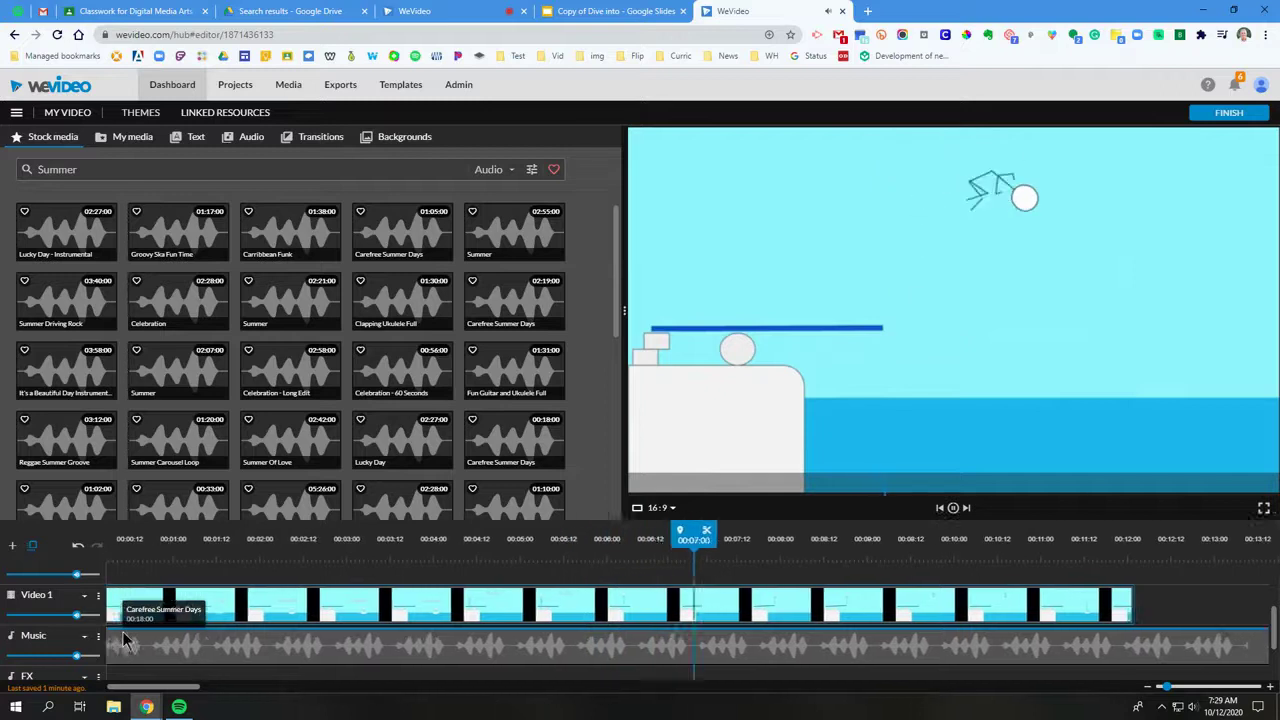
Compare where the music and the video clip end, play the closing section, and return to the start
click(125, 640)
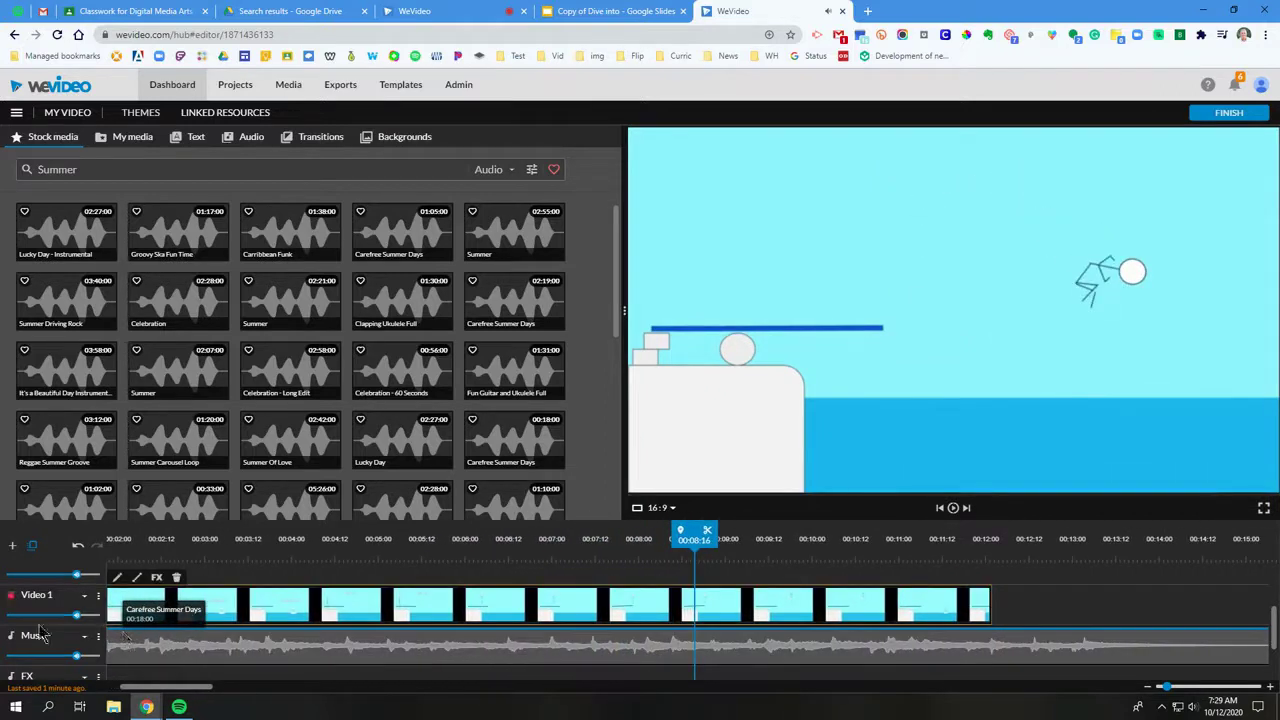
drag(203, 692, 236, 706)
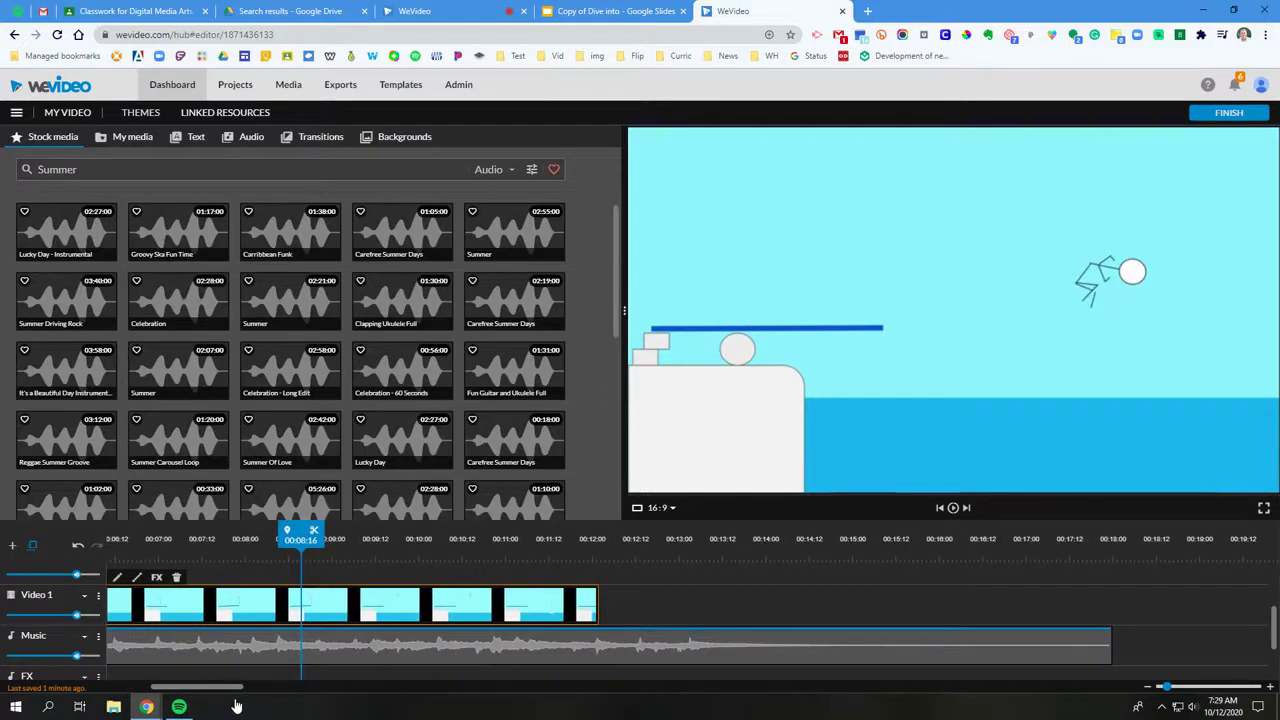
drag(237, 706, 175, 700)
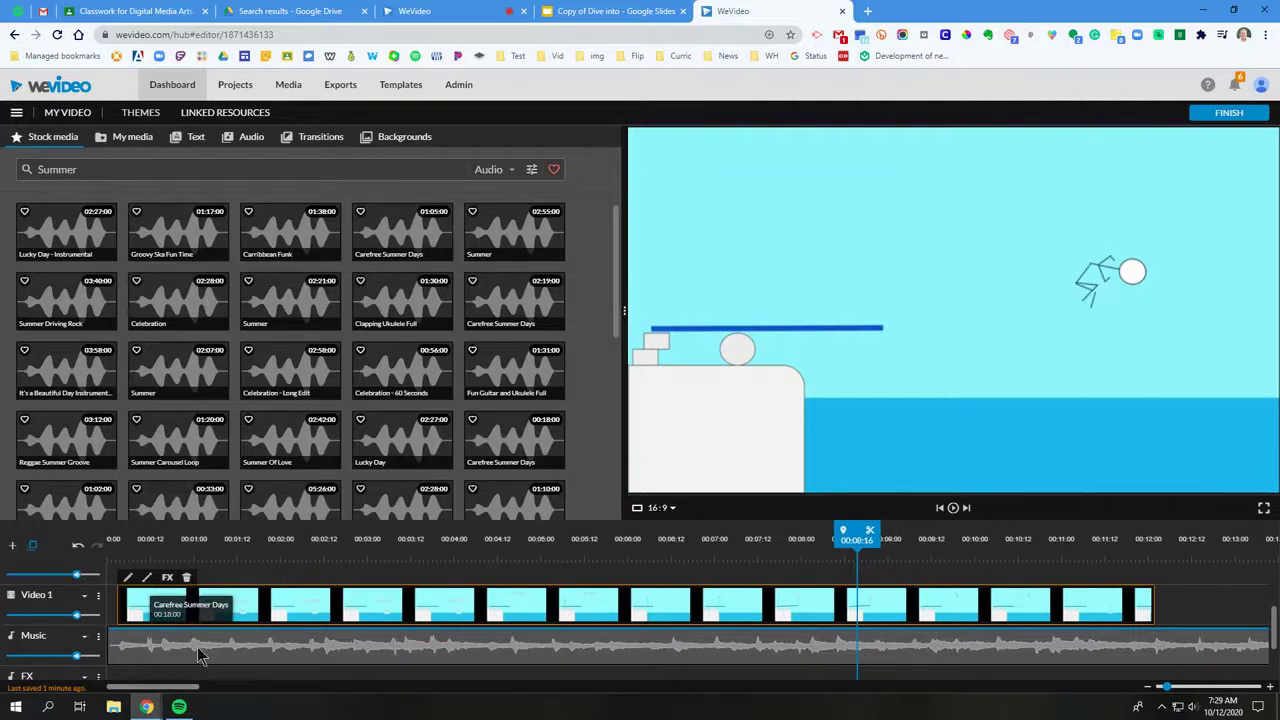
click(1100, 550)
key(space)
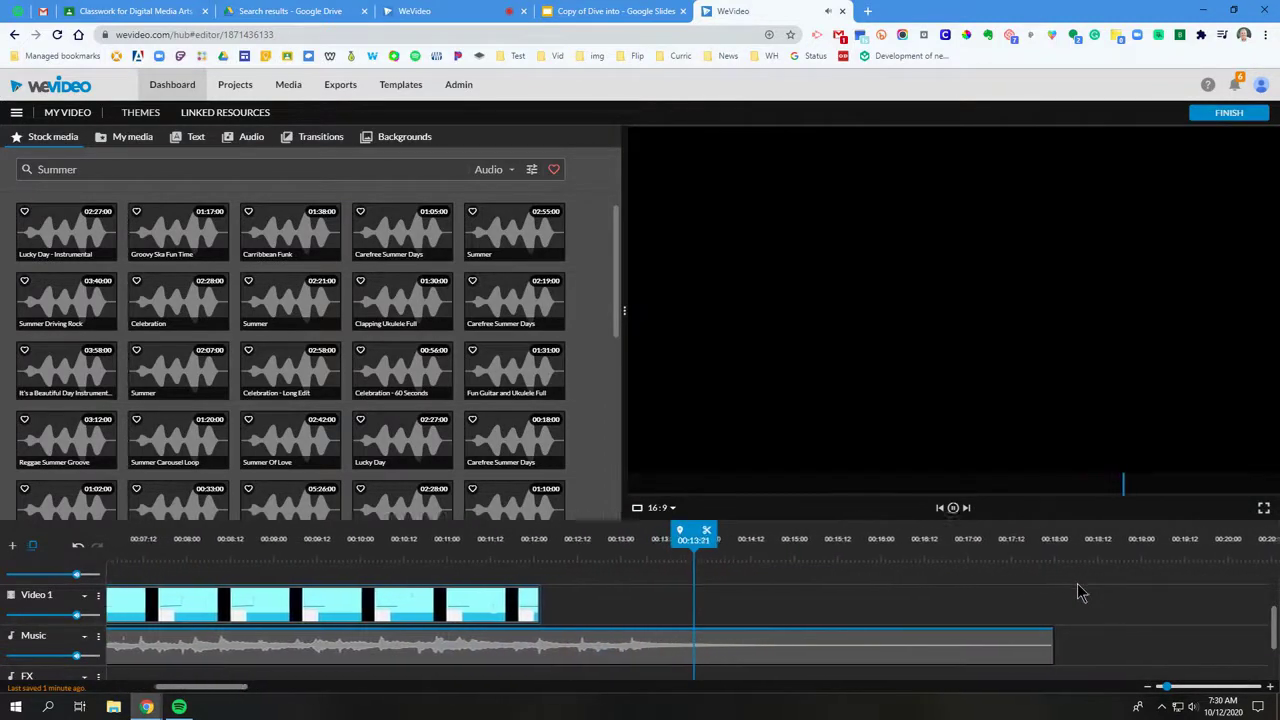
click(940, 508)
Play the animation with its music from the start and move the playhead back to 00:03:01 on the diving board jump
scroll(252, 652, down, 1)
scroll(254, 660, up, 1)
key(space)
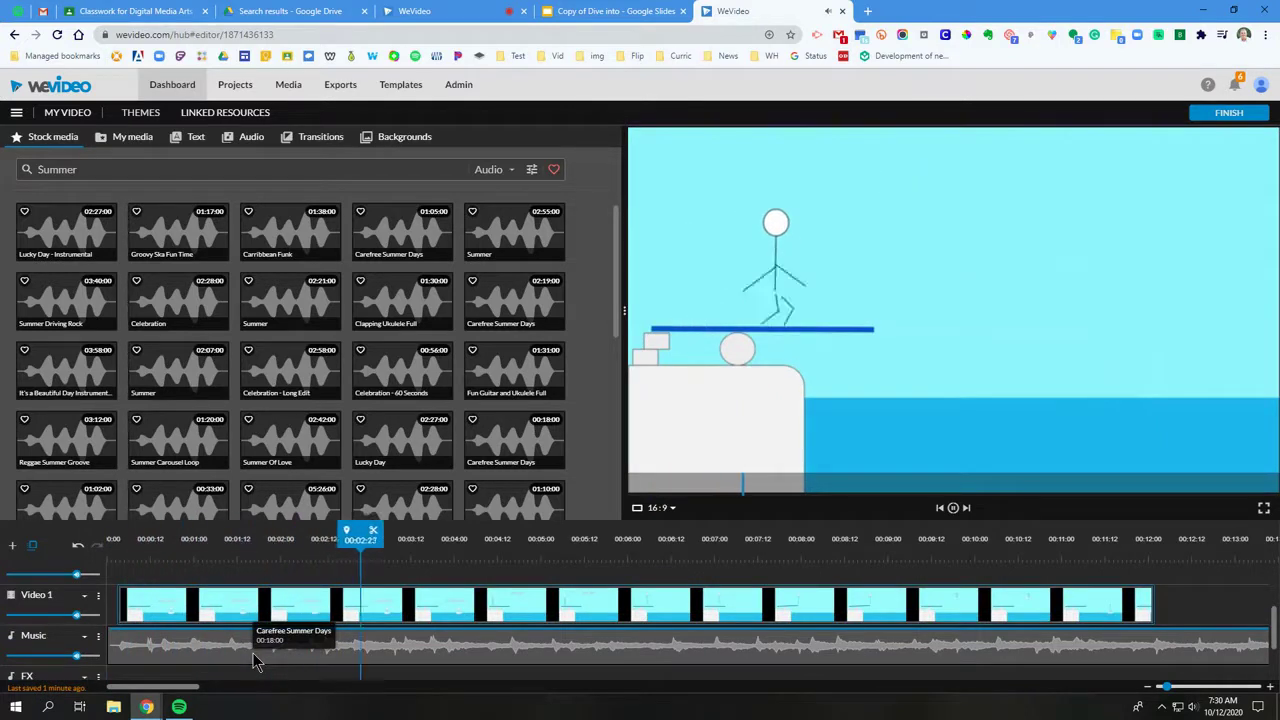
key(space)
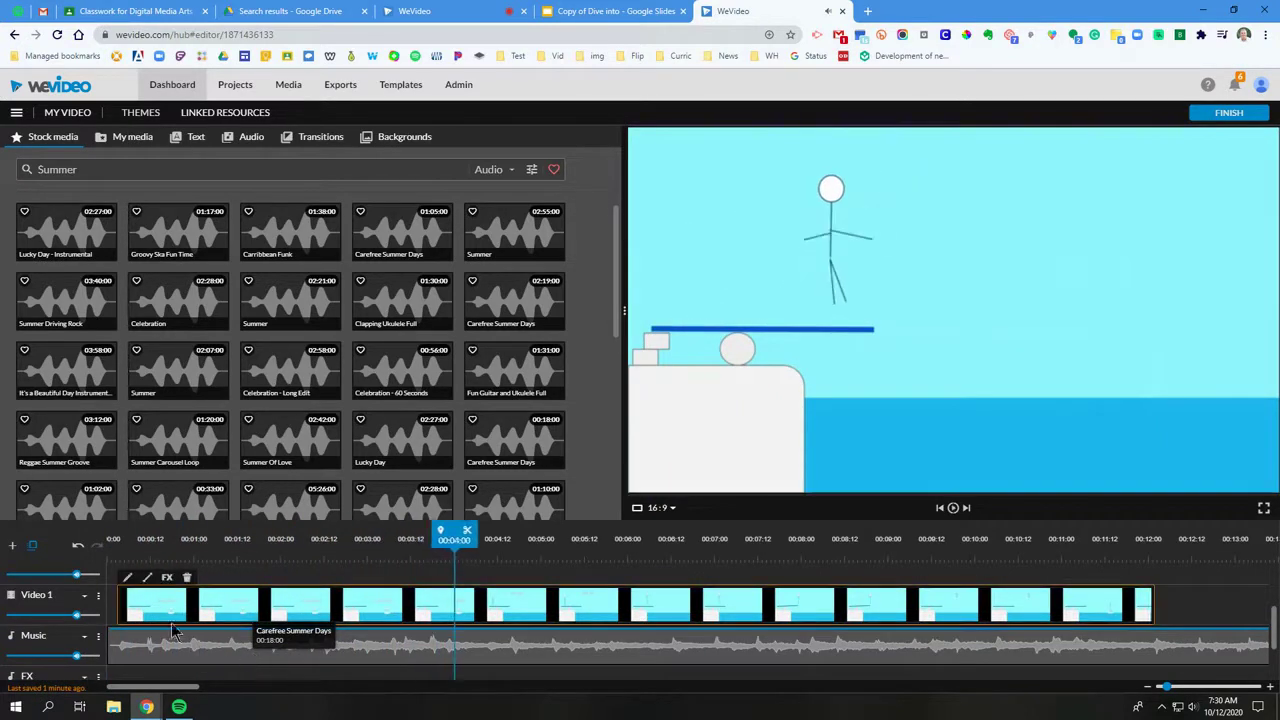
drag(389, 556, 371, 545)
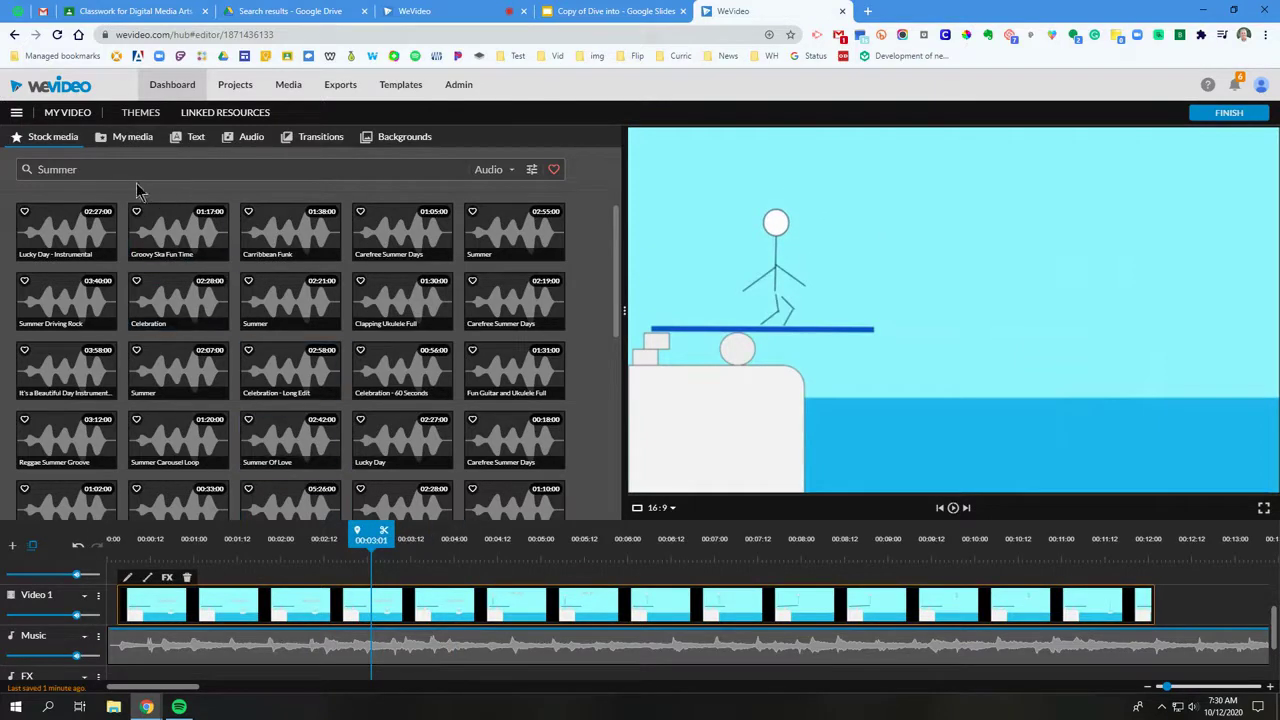
Search the stock audio for "rubber ball", limiting the results to sound effects only
double_click(34, 171)
text(rubb)
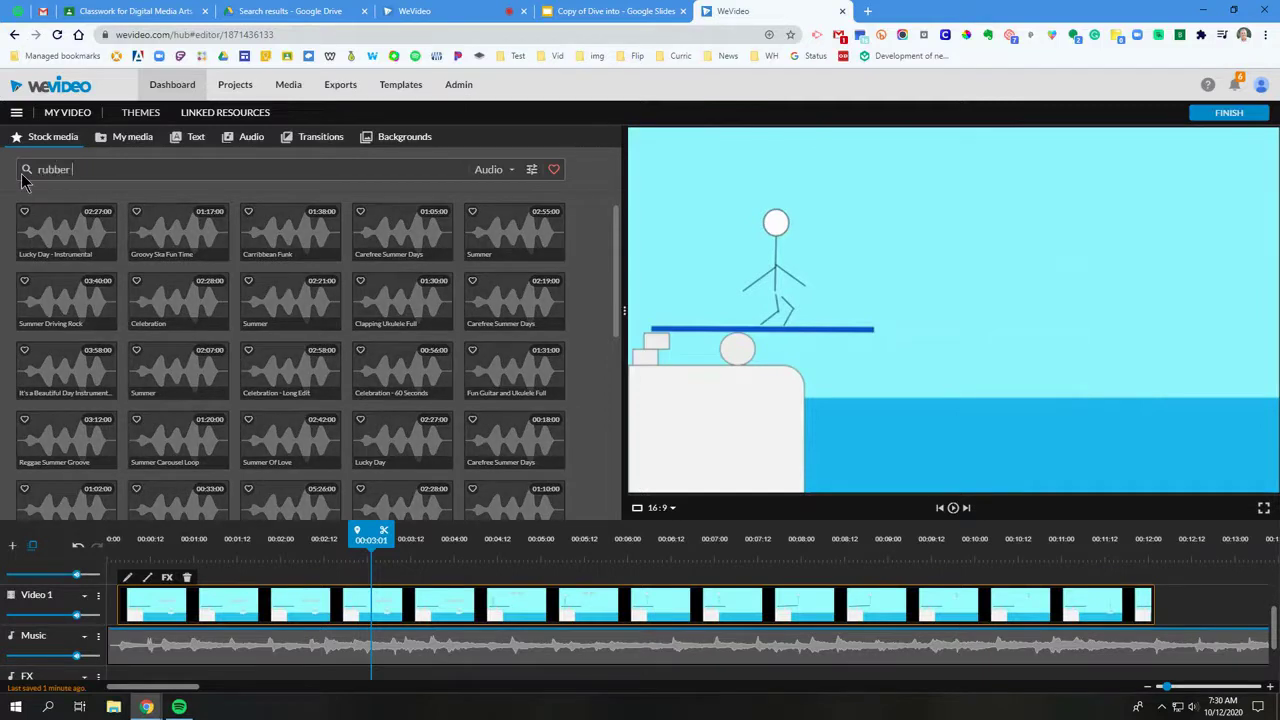
key(Return)
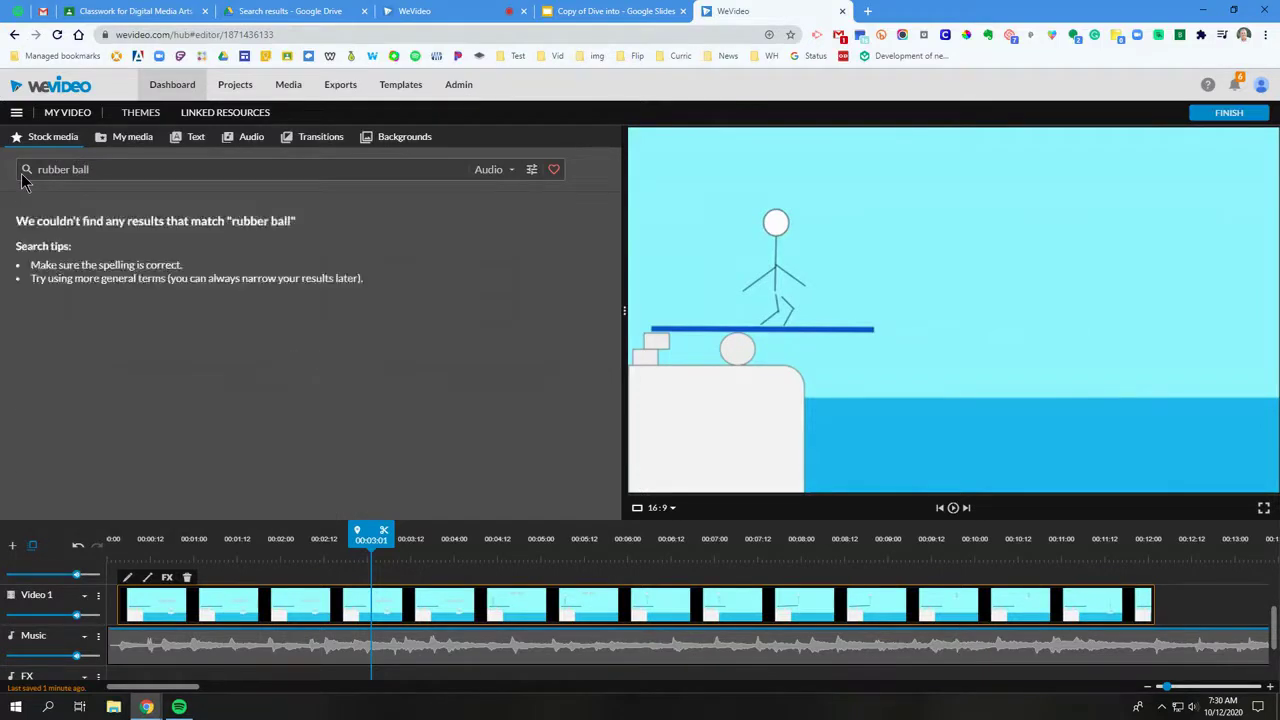
click(497, 172)
click(532, 171)
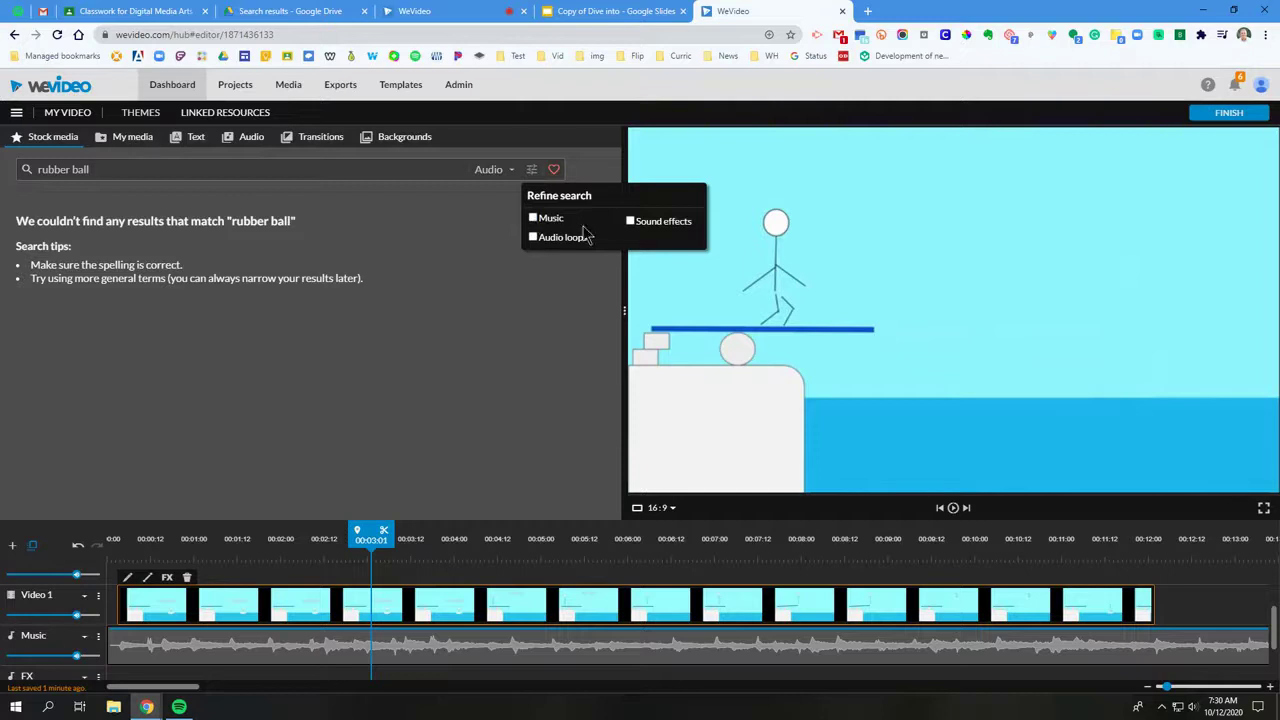
click(630, 221)
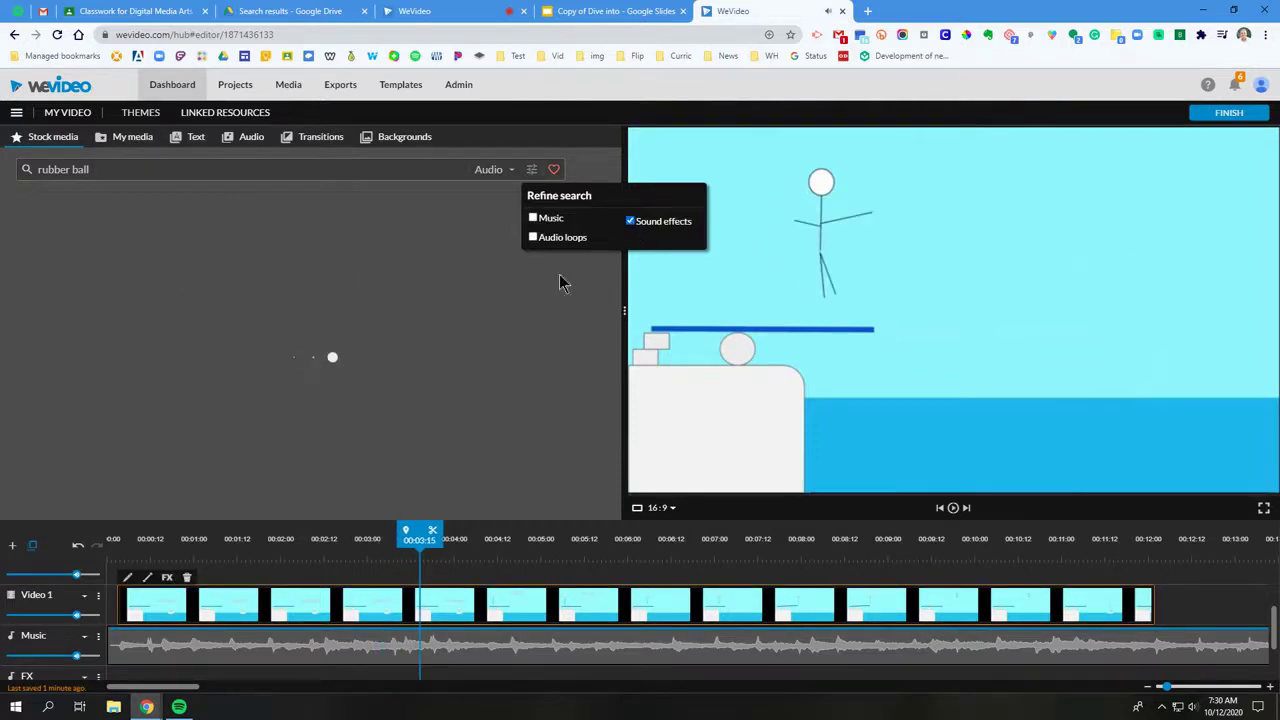
Set the playhead to 00:02:24 and preview the rubber ball sound effects
click(363, 540)
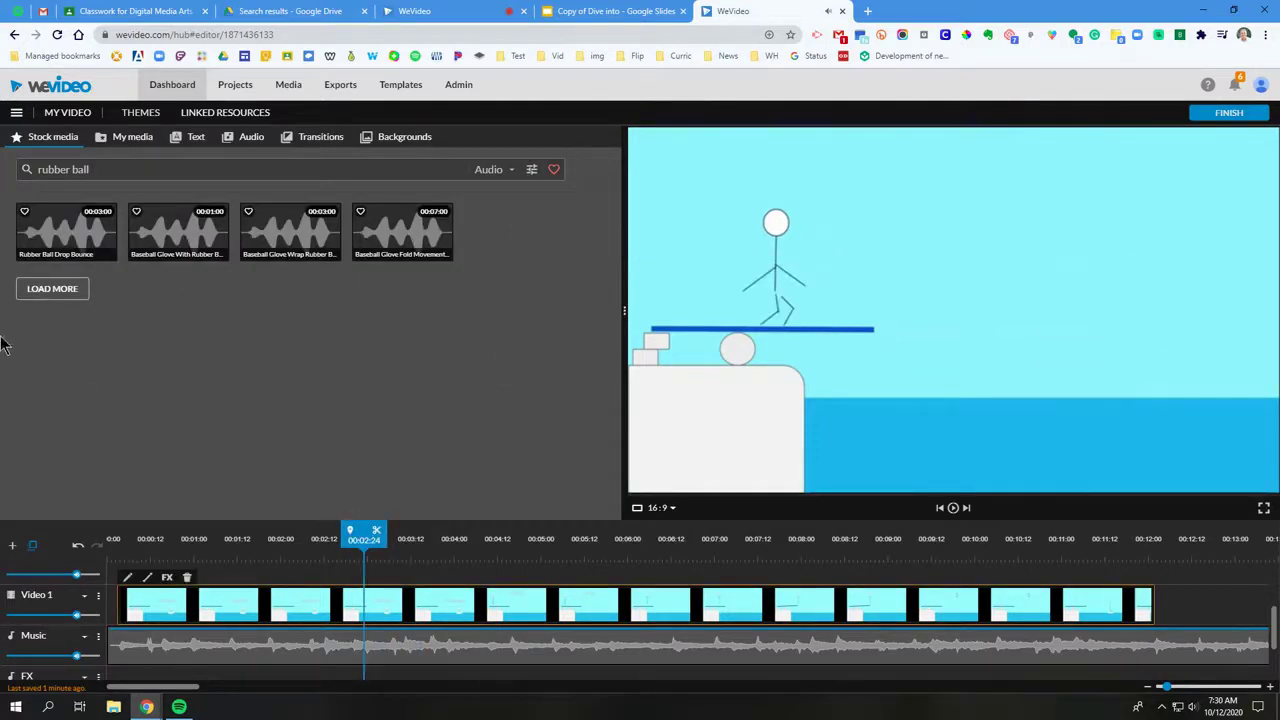
click(64, 222)
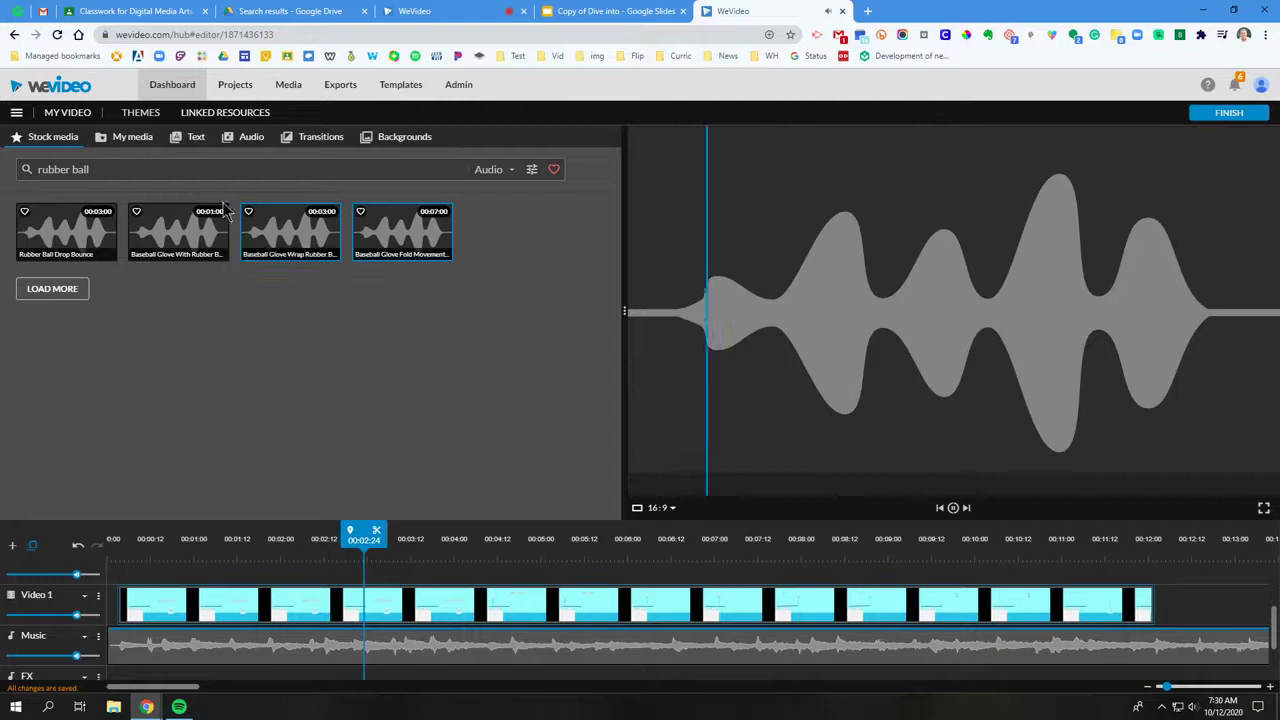
Search the stock sound effects for "bong" instead
drag(101, 170, 47, 166)
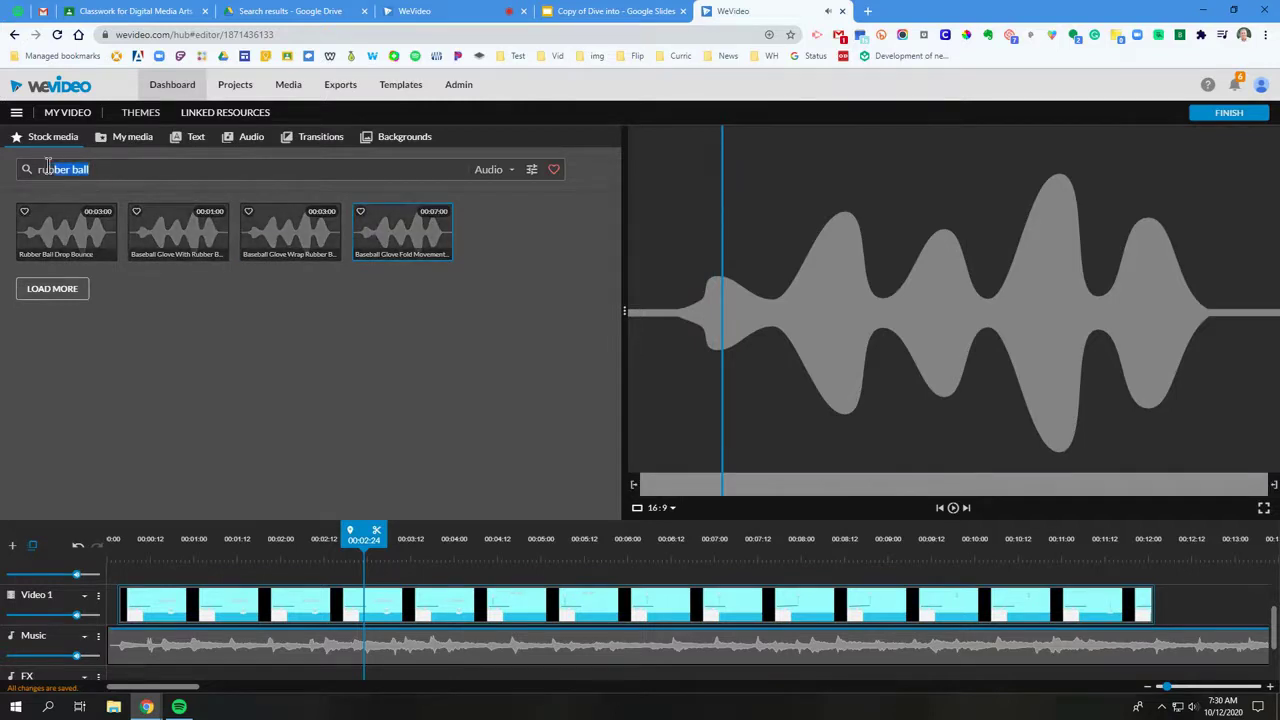
text(bong)
key(Return)
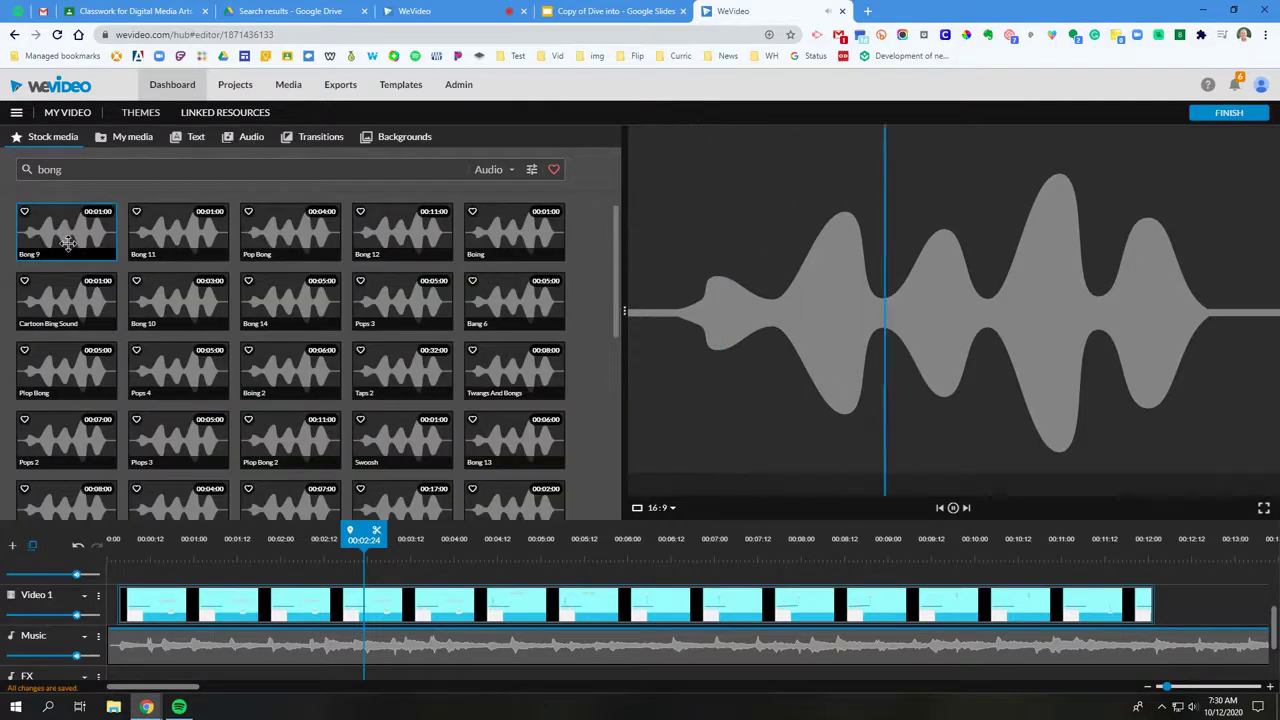
Preview the Bong 11, Pop Bong and Bong 9 sound effects from the stock results
click(161, 231)
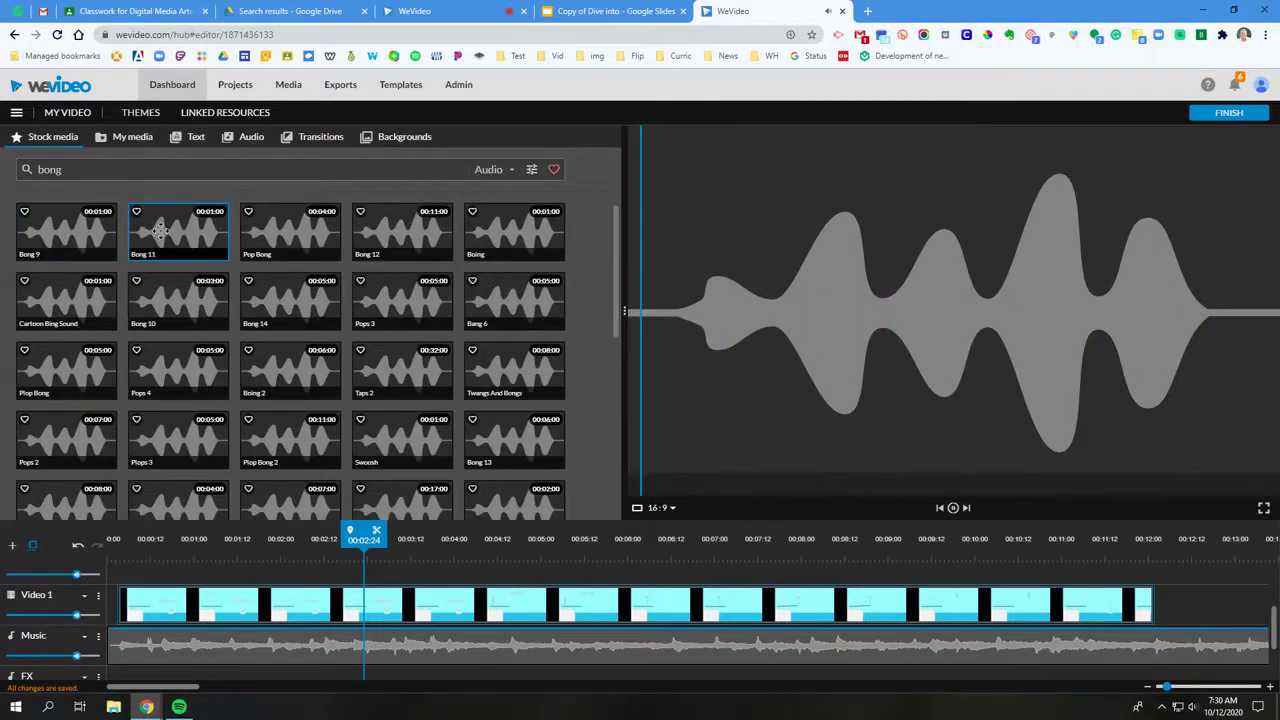
click(278, 238)
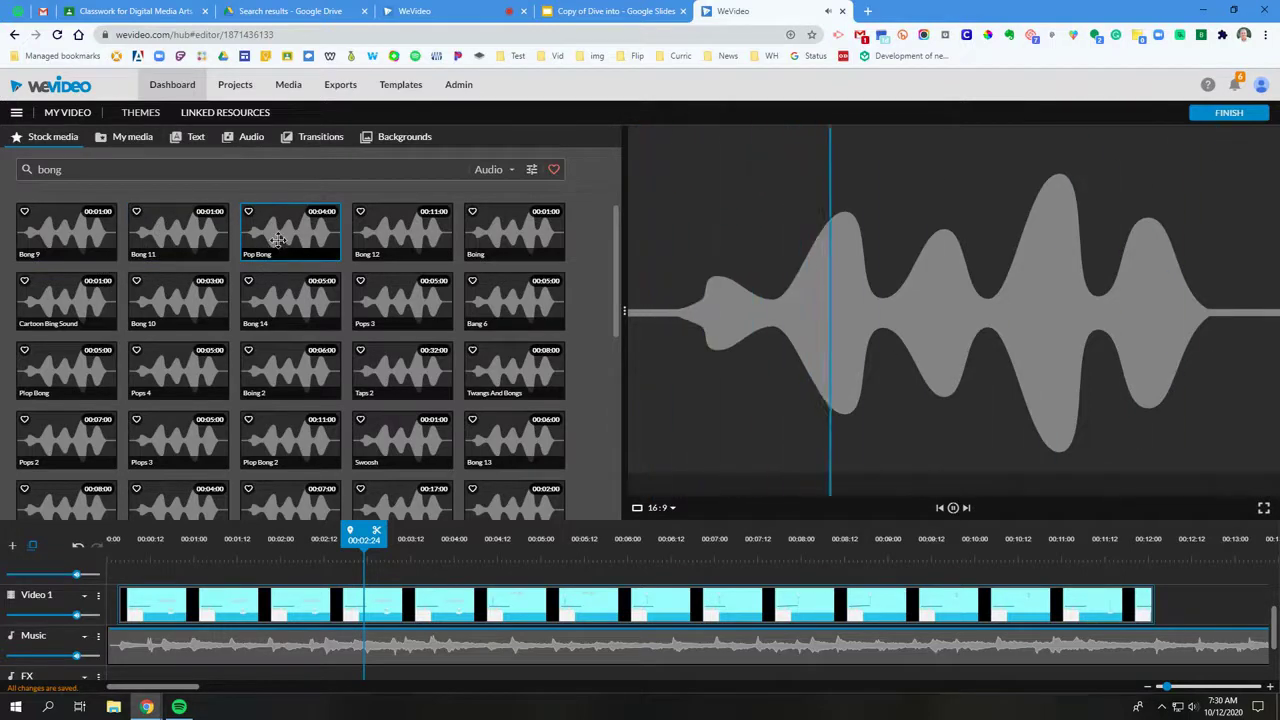
click(44, 234)
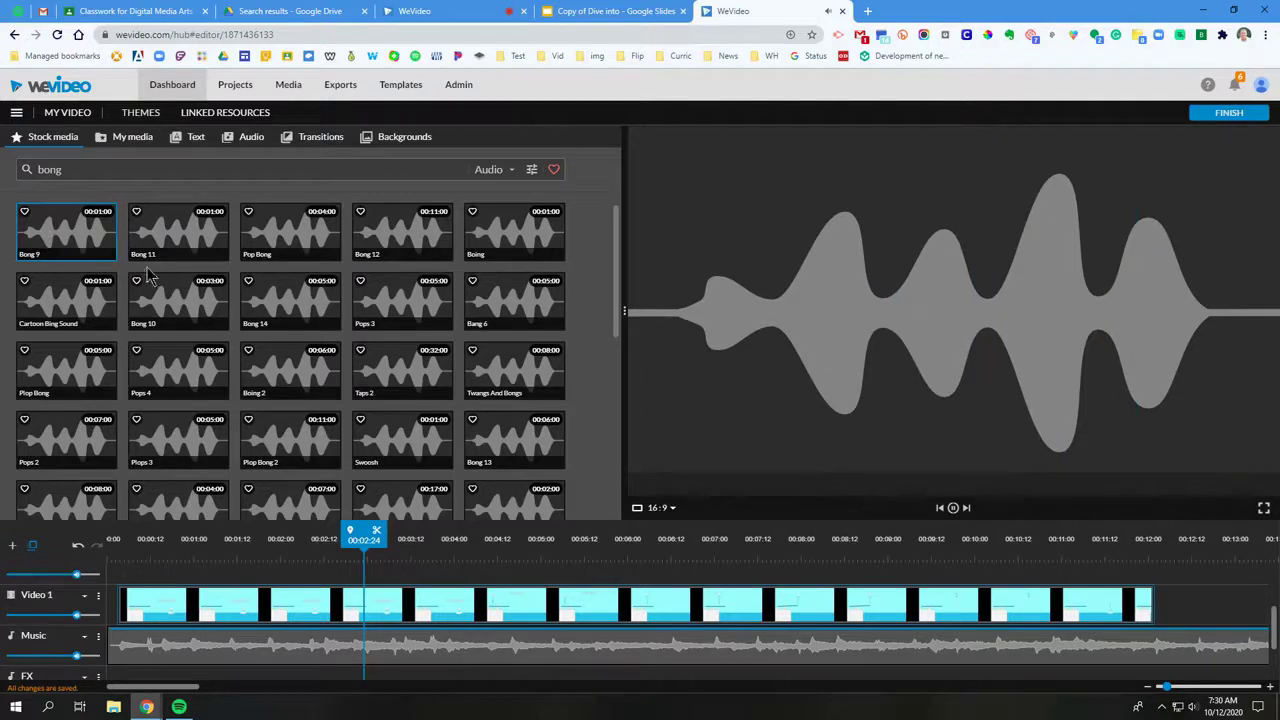
scroll(470, 420, down, 1)
Find where the diver lands on the board, place Bong 9 on the FX track at 00:05:01 and play it back
click(492, 542)
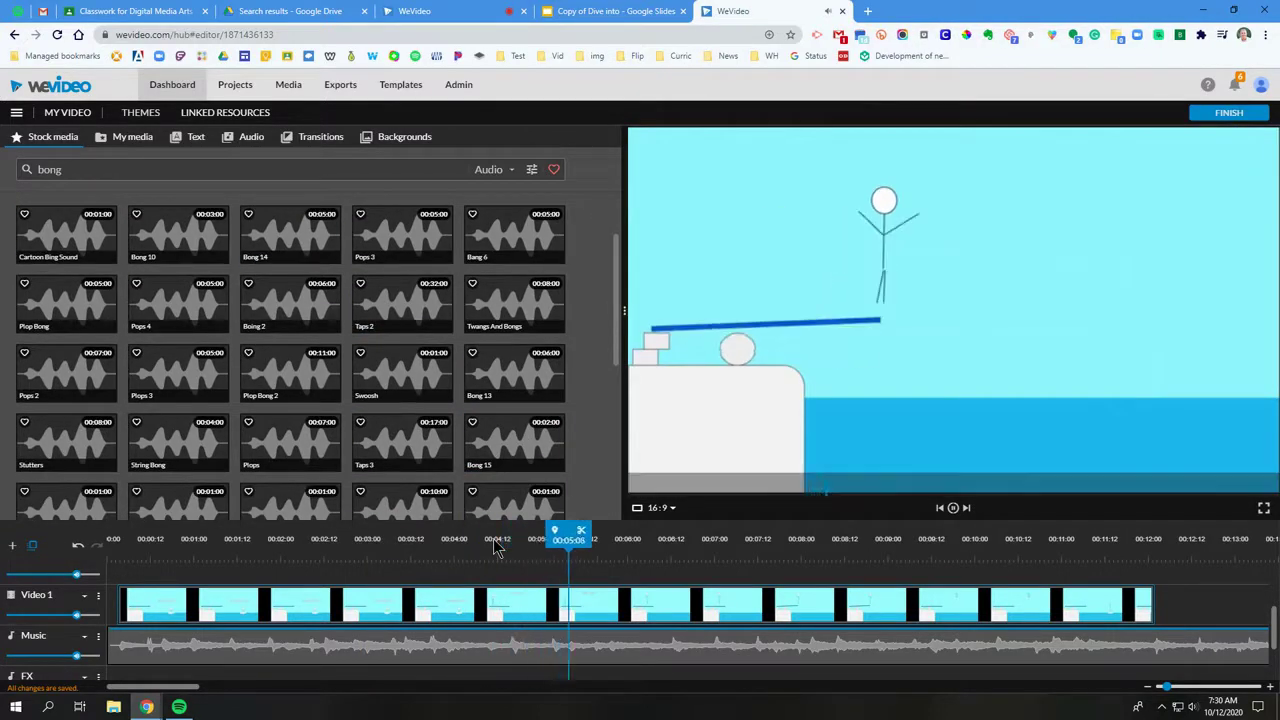
key(space)
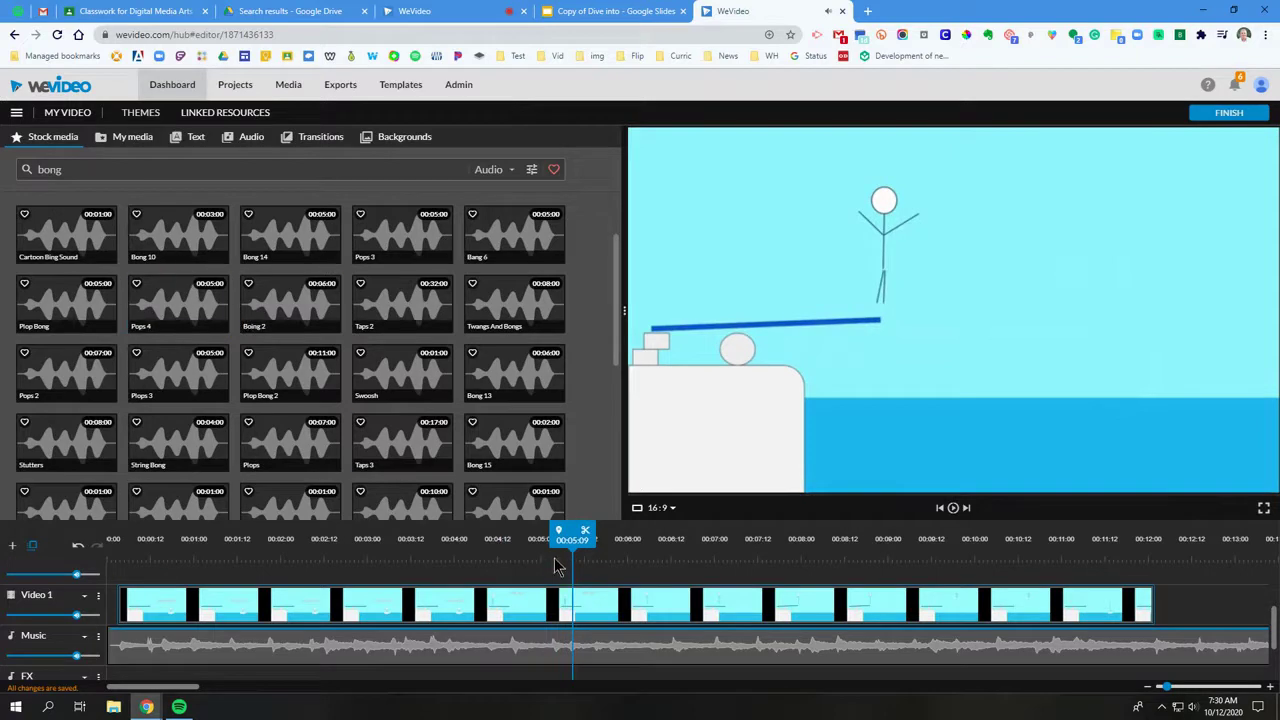
click(558, 540)
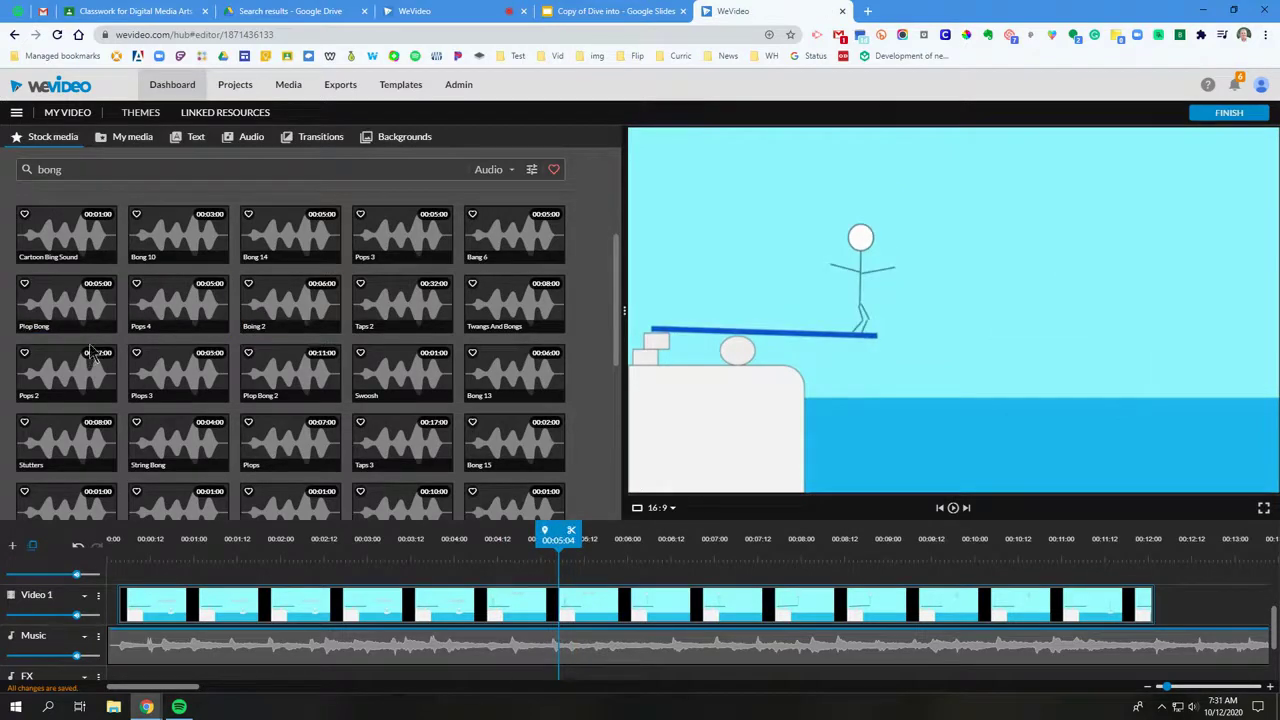
scroll(100, 340, up, 1)
drag(66, 232, 567, 657)
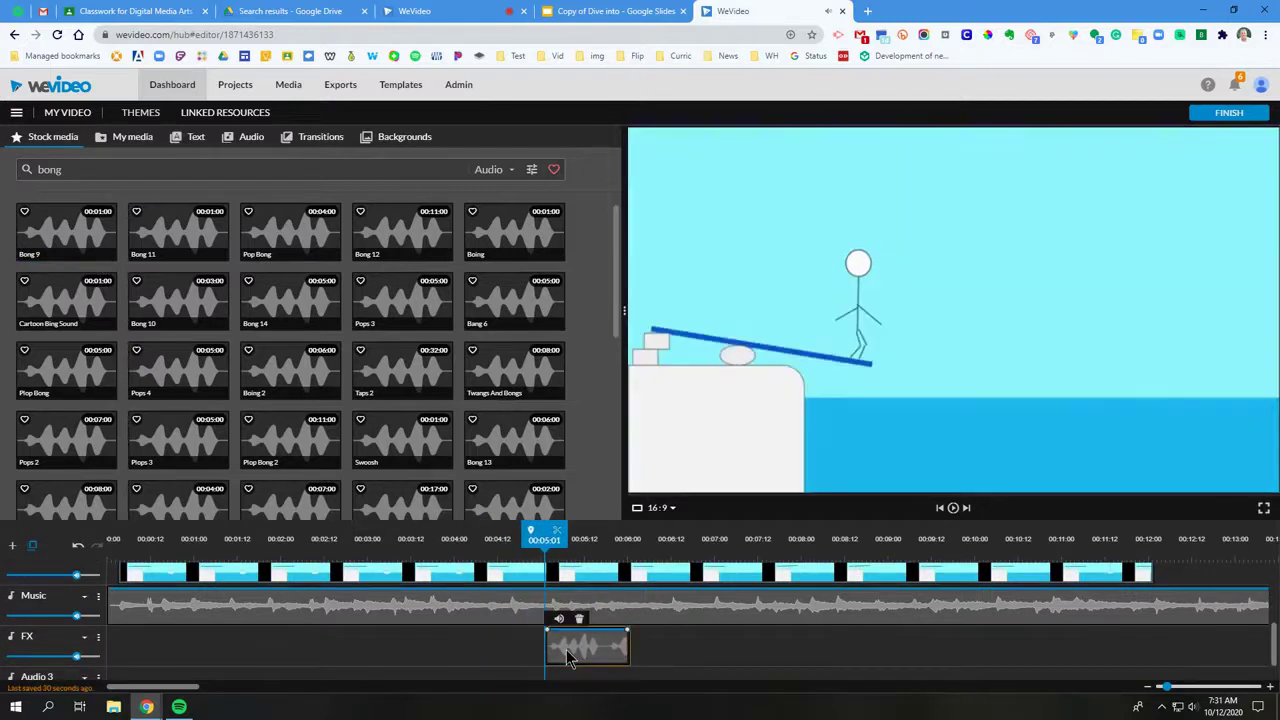
key(space)
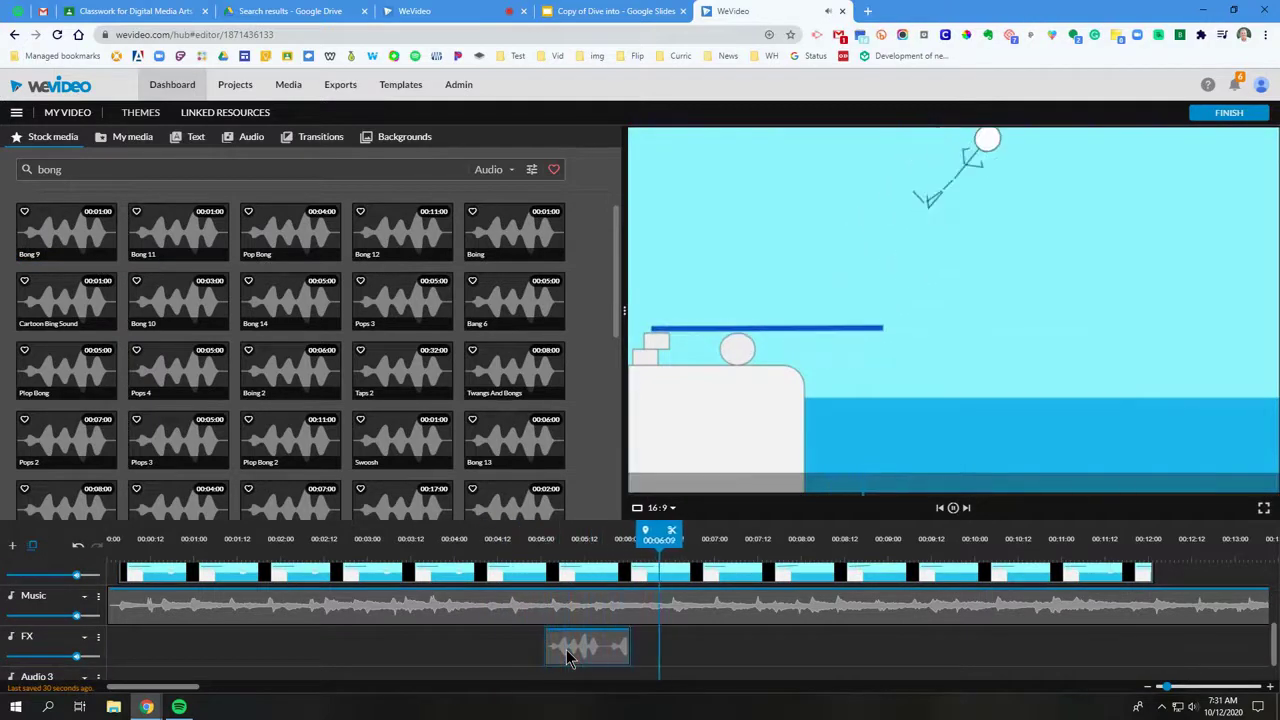
click(567, 657)
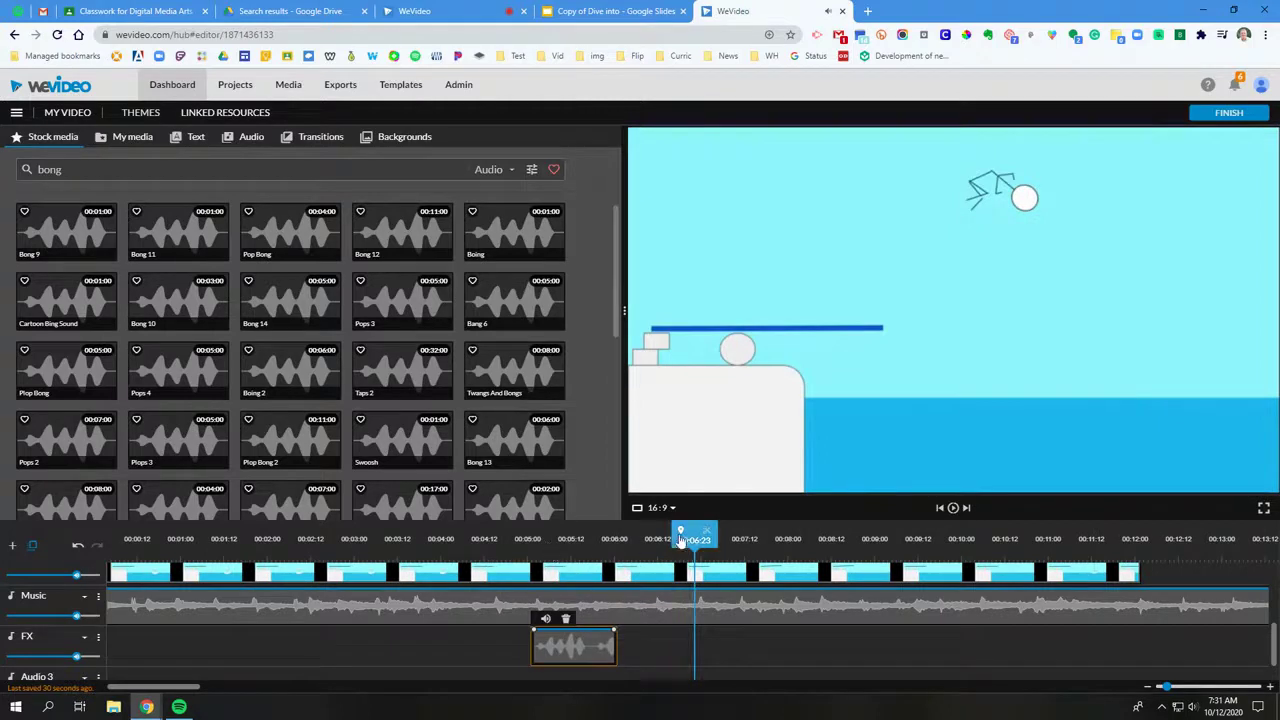
Search the stock sound effects for "splash" and preview Jump Into Water Splashes, Medium Water Splashes and the one-second Jump Into Water Splash
drag(82, 168, 35, 175)
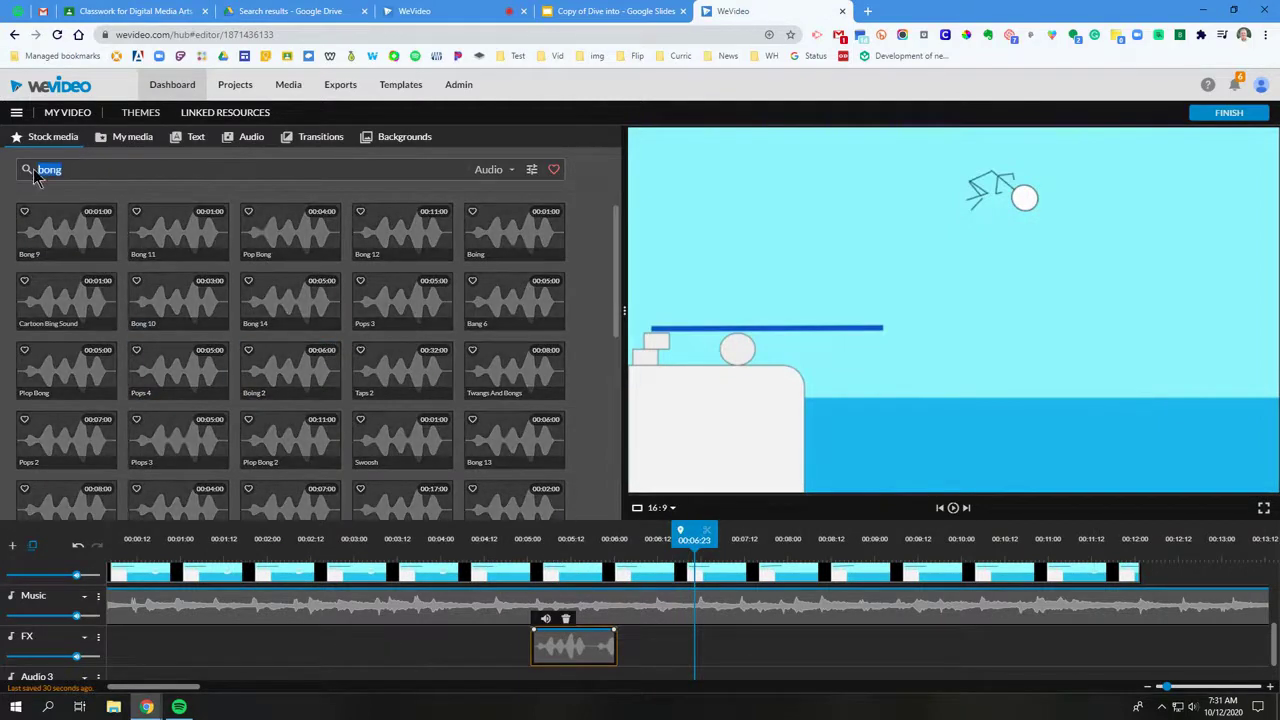
text(s)
key(Return)
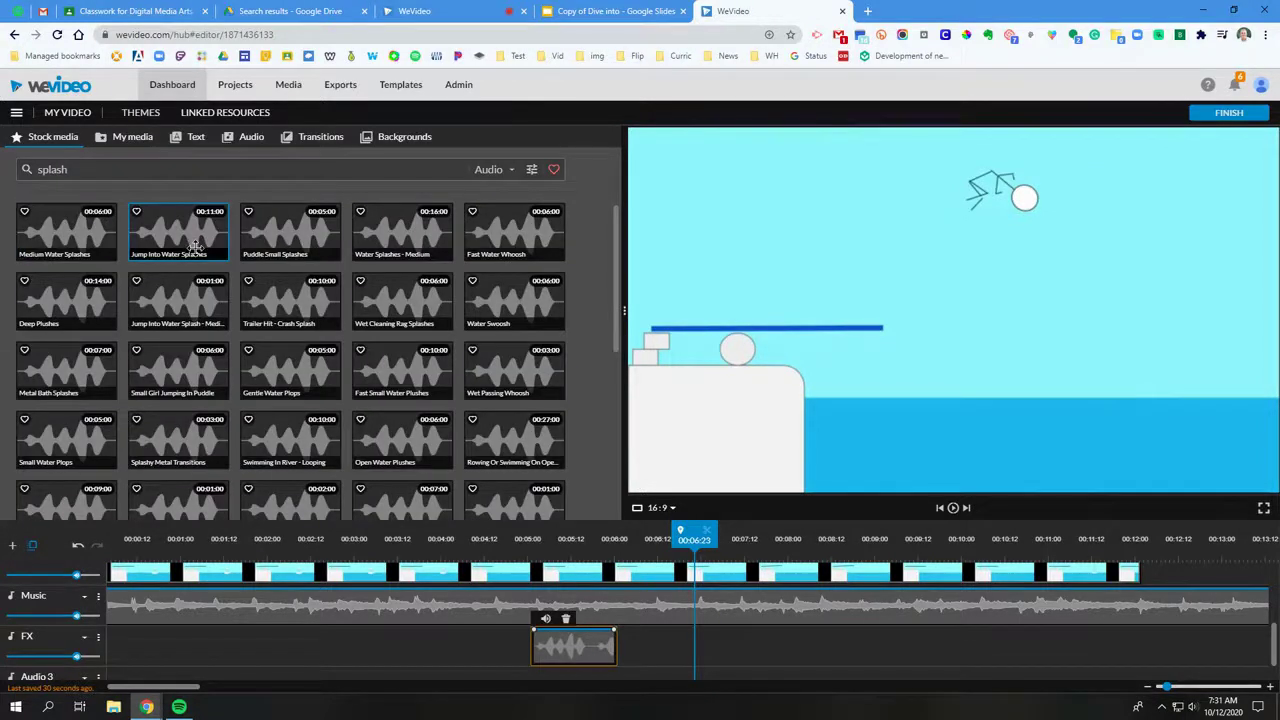
click(196, 246)
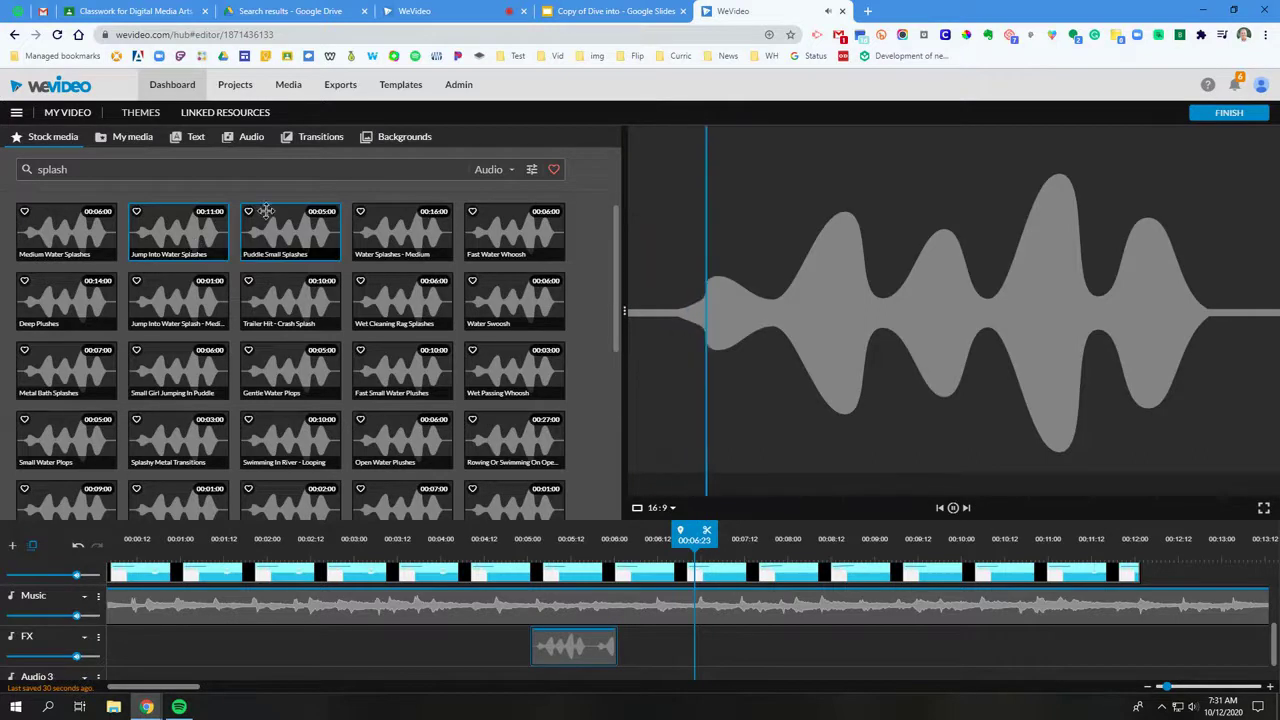
click(87, 224)
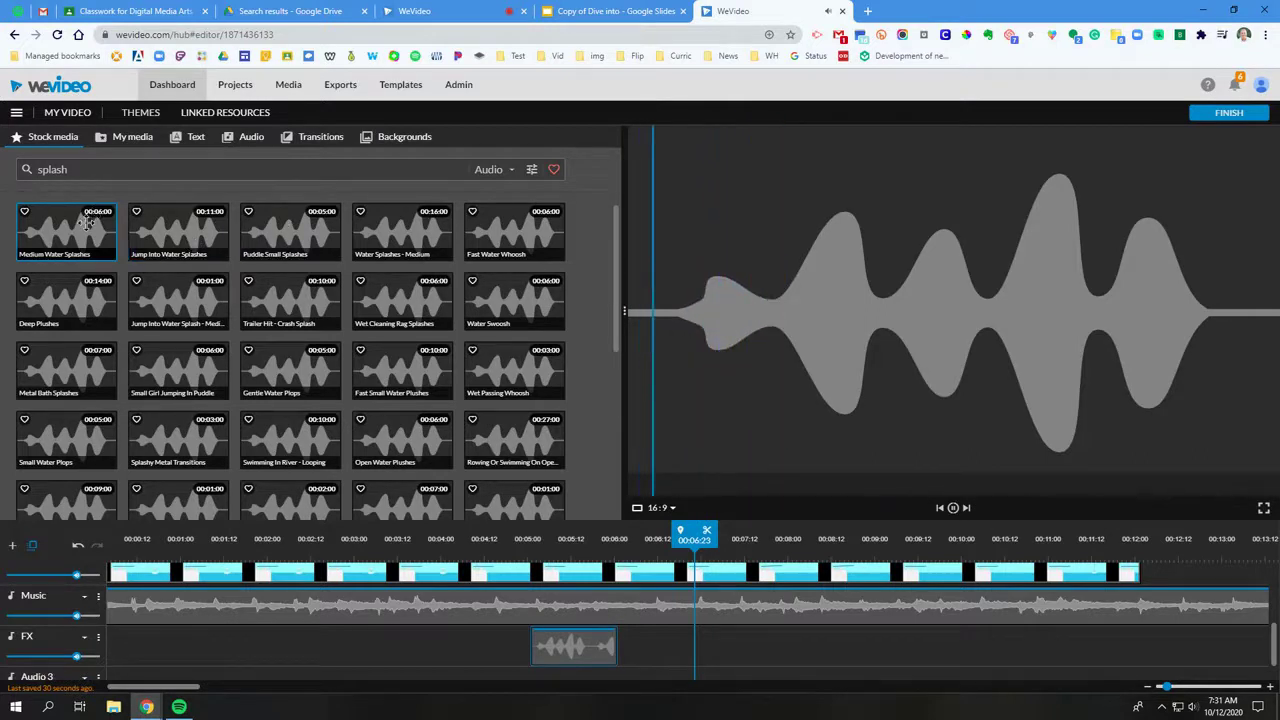
click(180, 300)
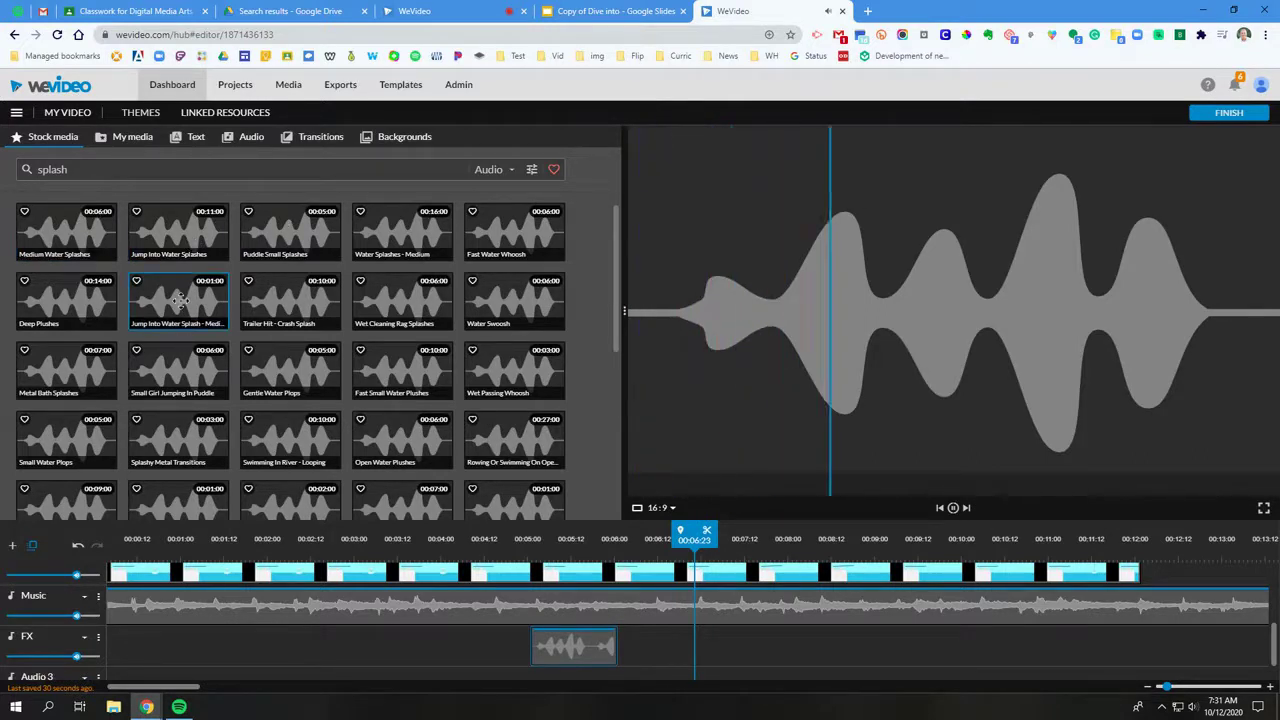
Place the one-second Jump Into Water Splash on the FX track just after 00:09:00 and play the dive with both effects
drag(180, 300, 912, 645)
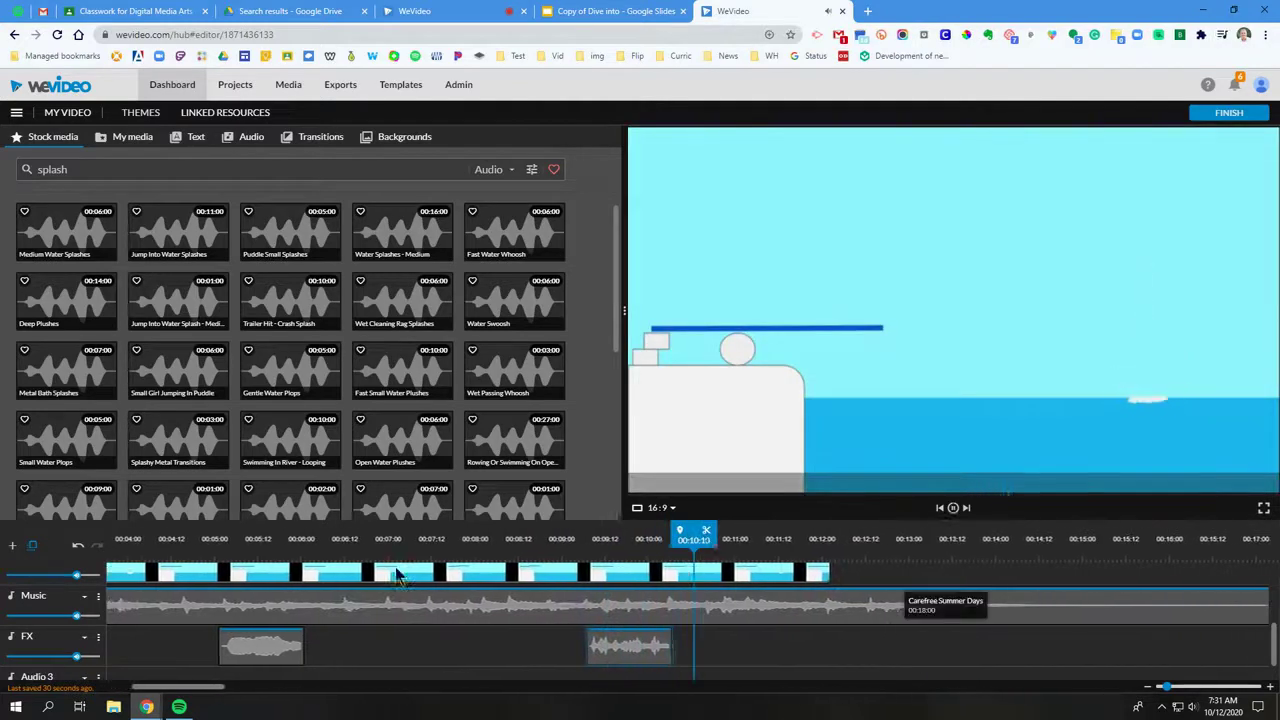
click(188, 540)
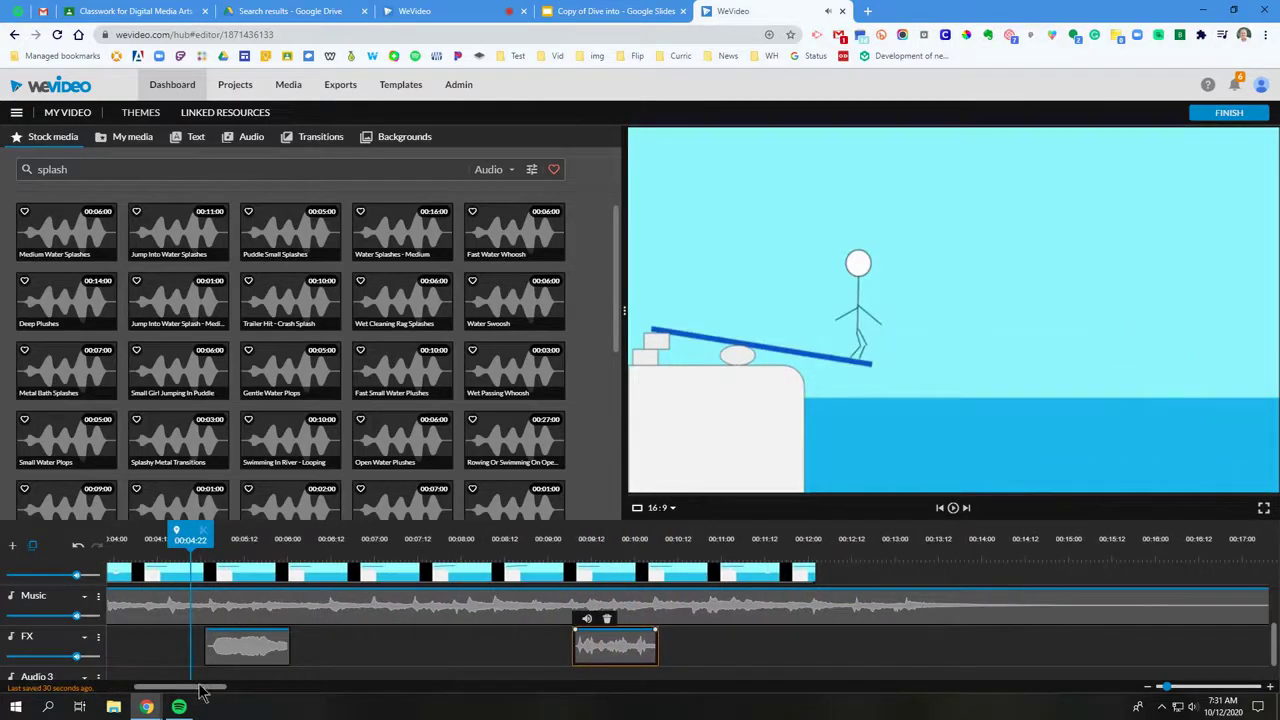
drag(200, 692, 158, 688)
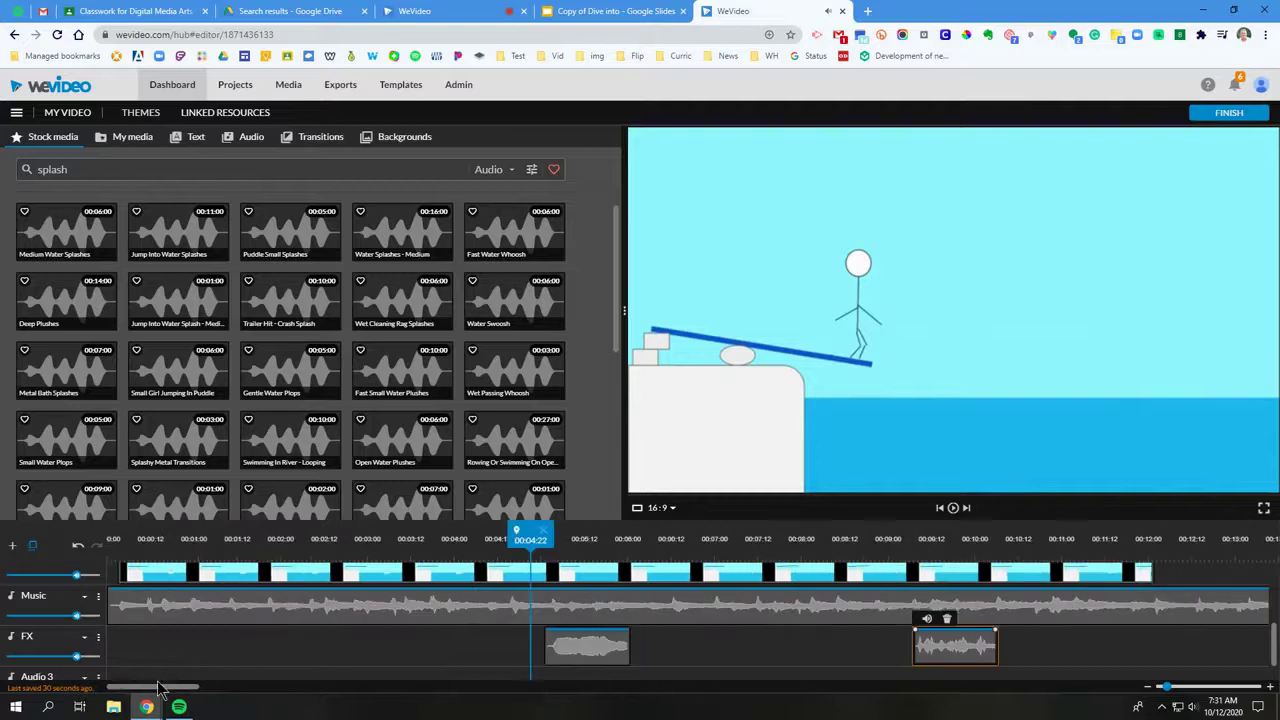
Return the playhead to the start, search the stock sounds for "Birds chirping" and preview Sea Birds Chirping
click(113, 540)
drag(68, 170, 30, 175)
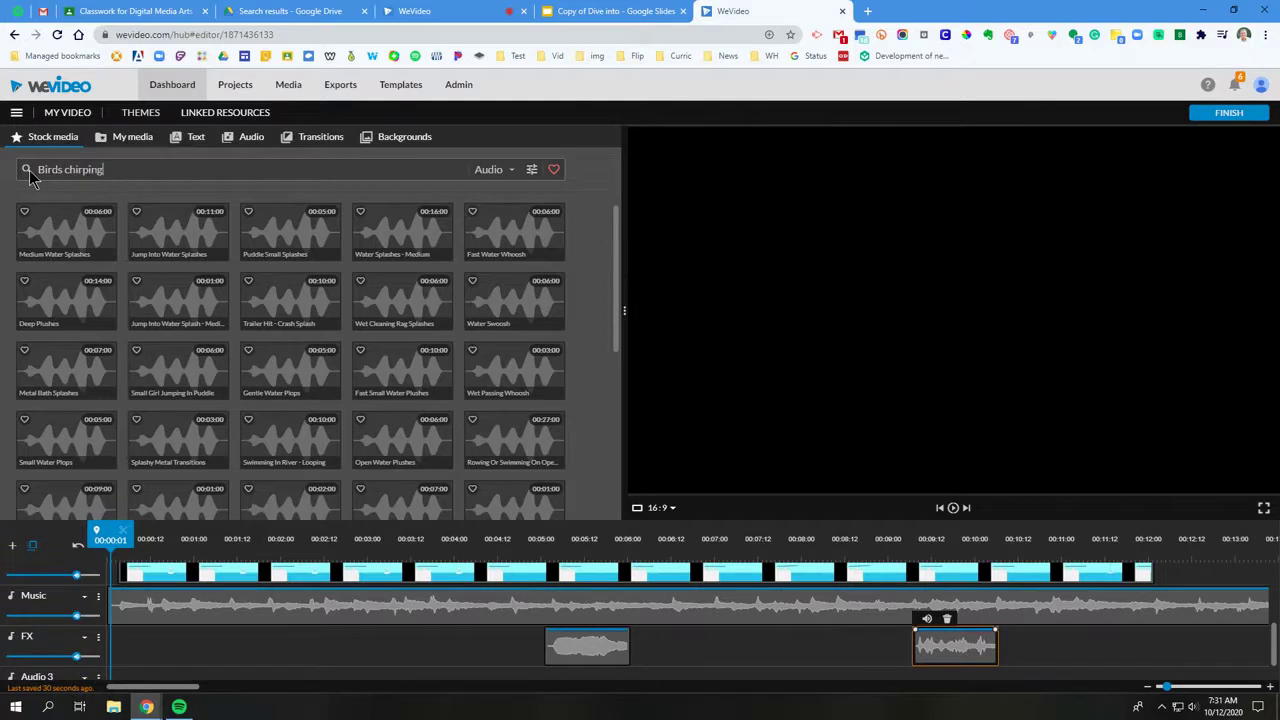
click(29, 174)
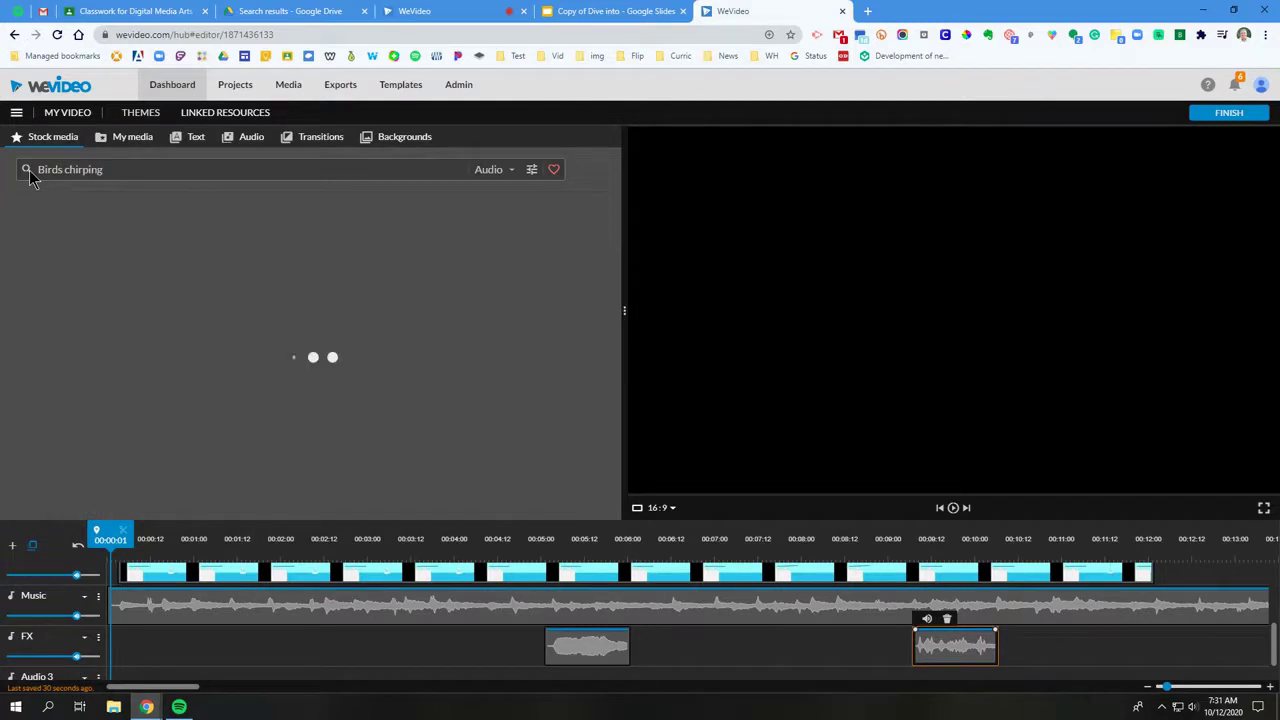
click(197, 242)
scroll(197, 300, down, 3)
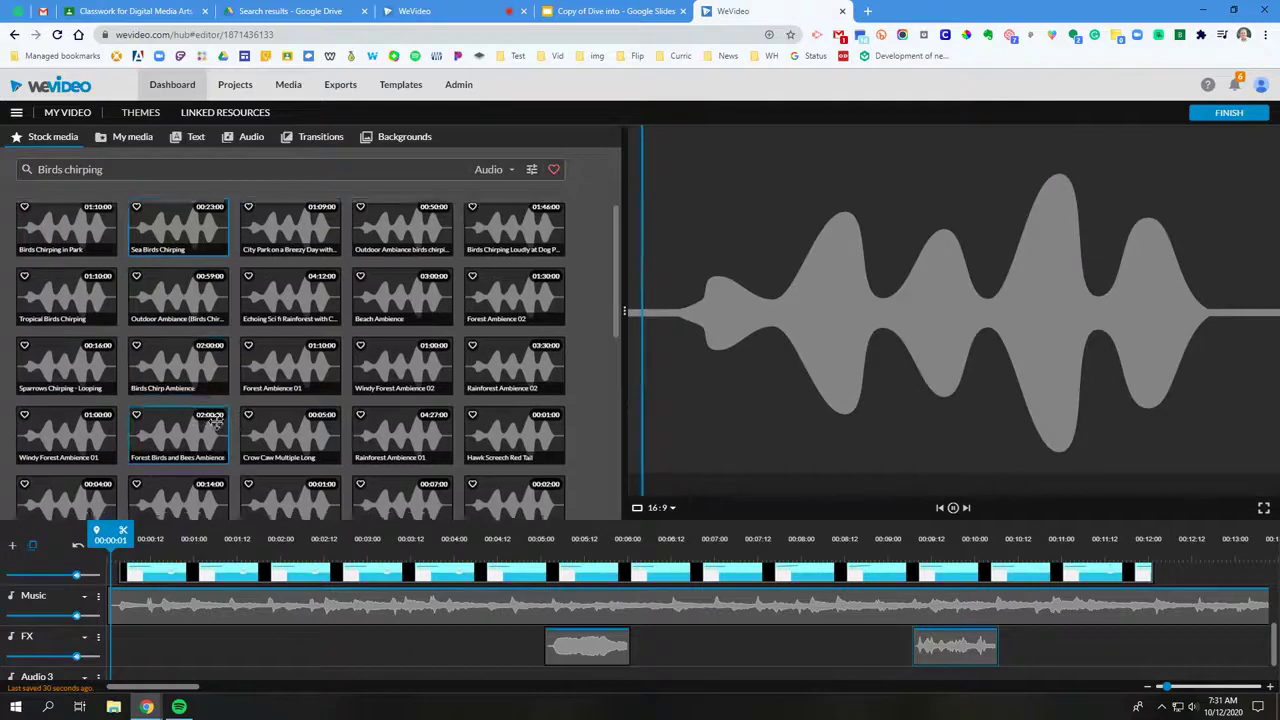
scroll(247, 630, down, 1)
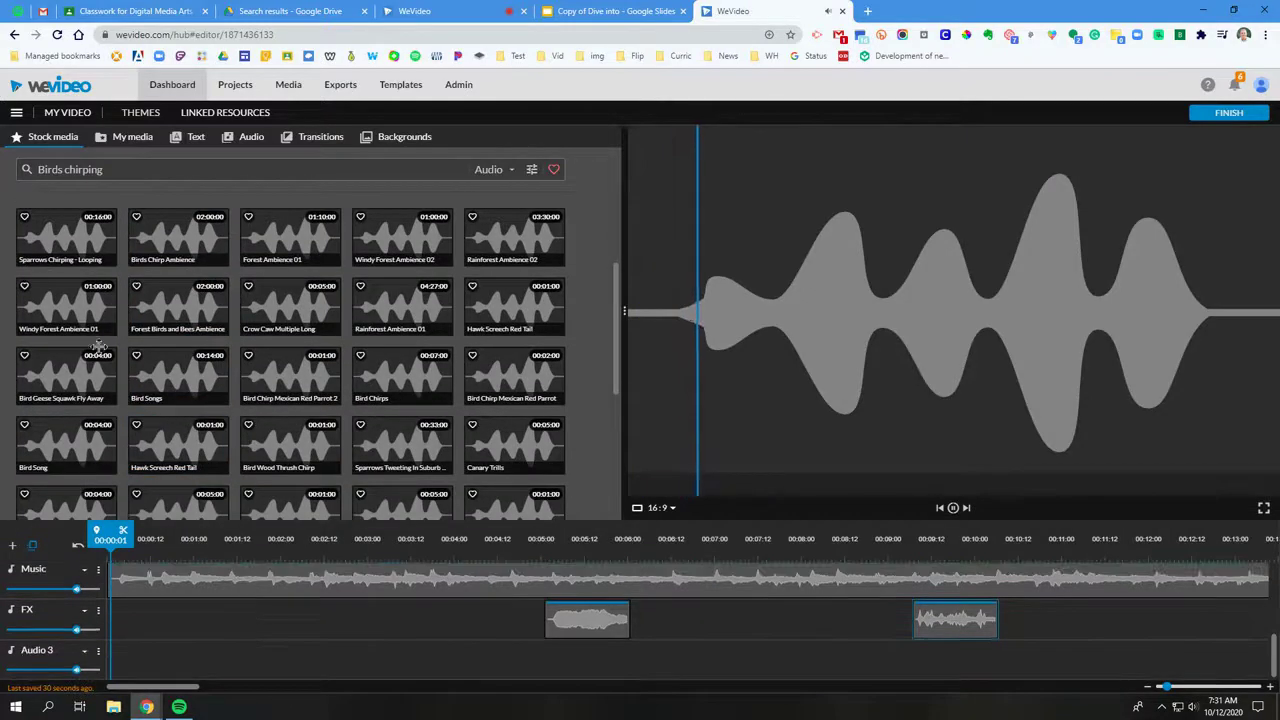
Place Sparrows Chirping - Looping at the start of the Audio 3 track and play the whole animation with it
drag(60, 247, 120, 653)
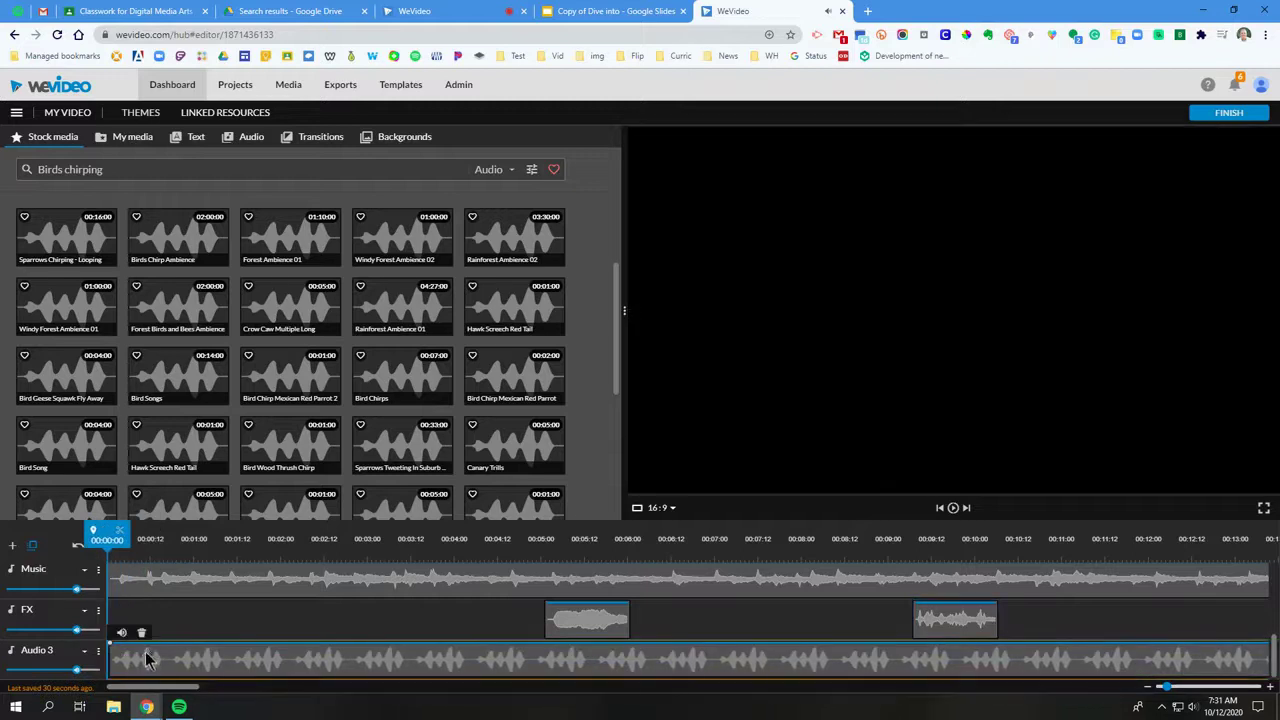
key(space)
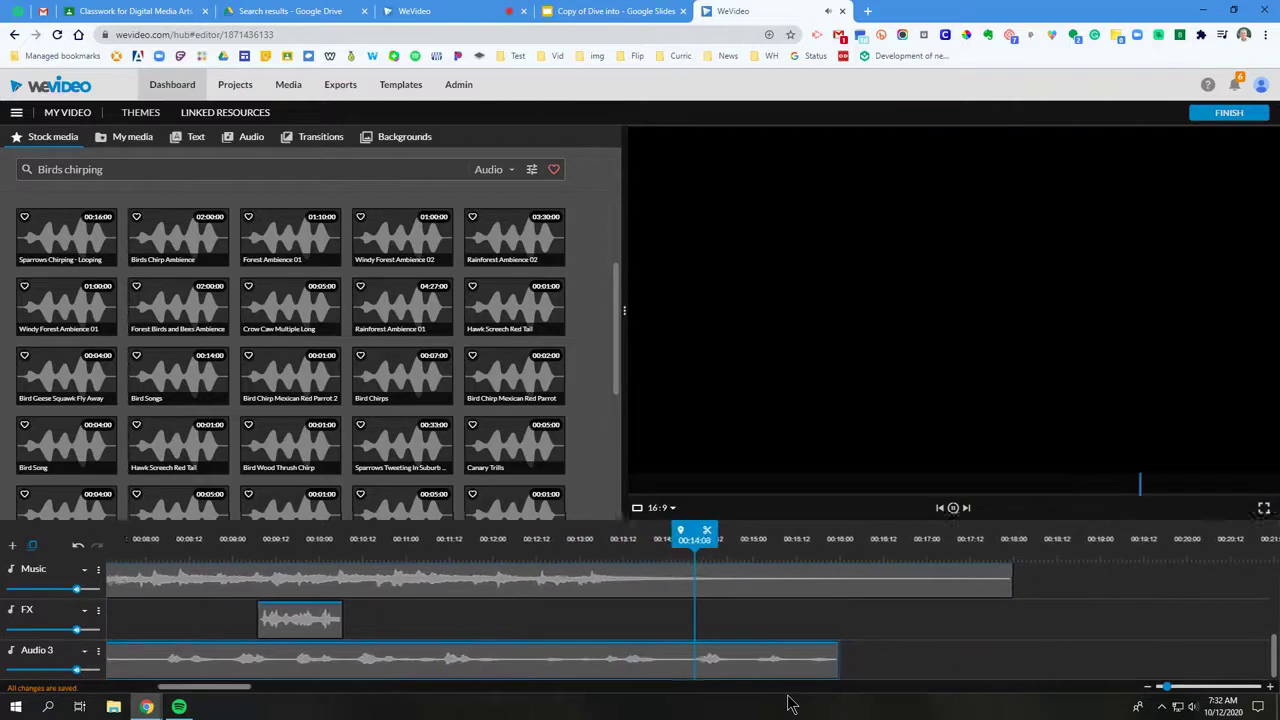
key(space)
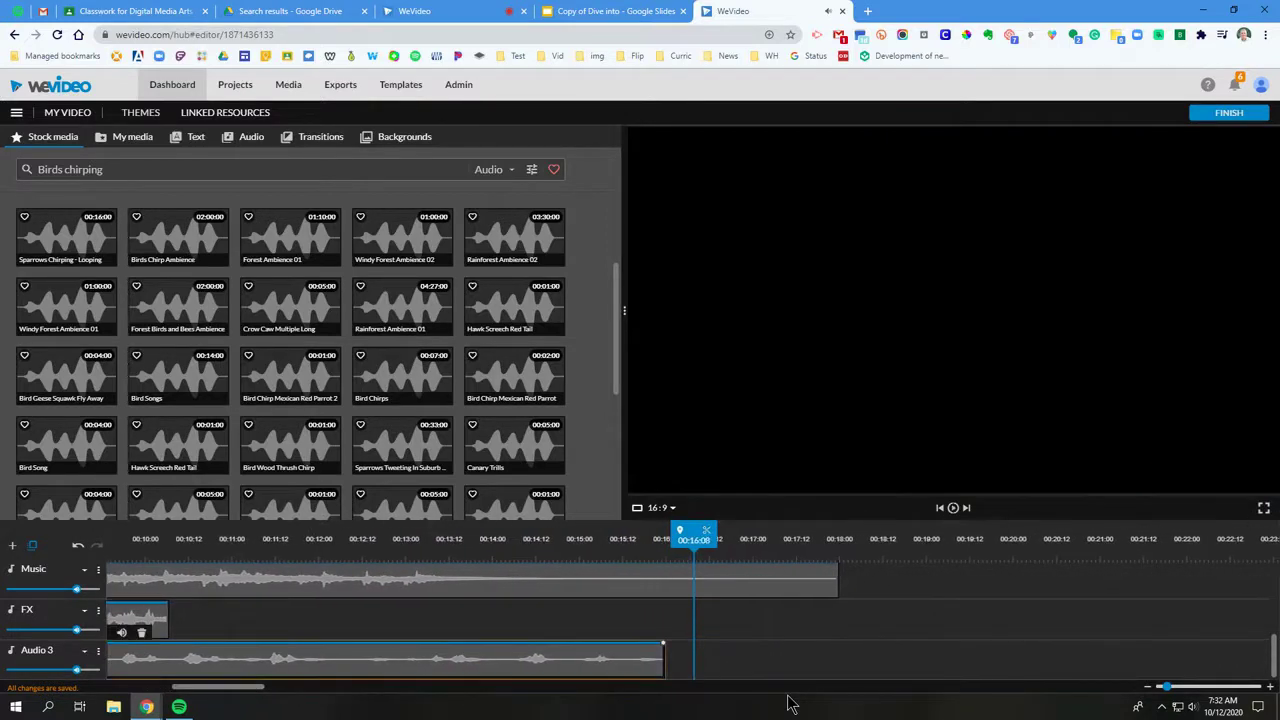
Replay the animation from the start and lower the Music track's volume in two stages to well below 100%
click(942, 512)
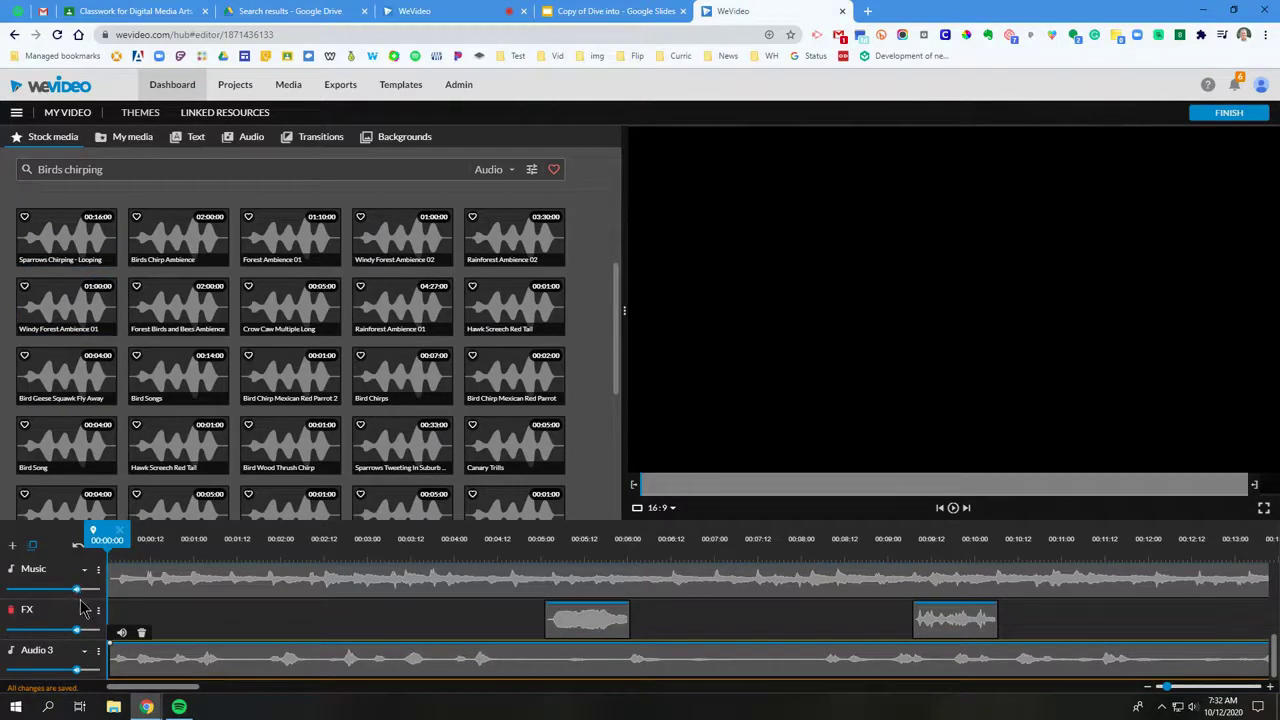
scroll(83, 607, up, 1)
scroll(85, 595, down, 1)
key(space)
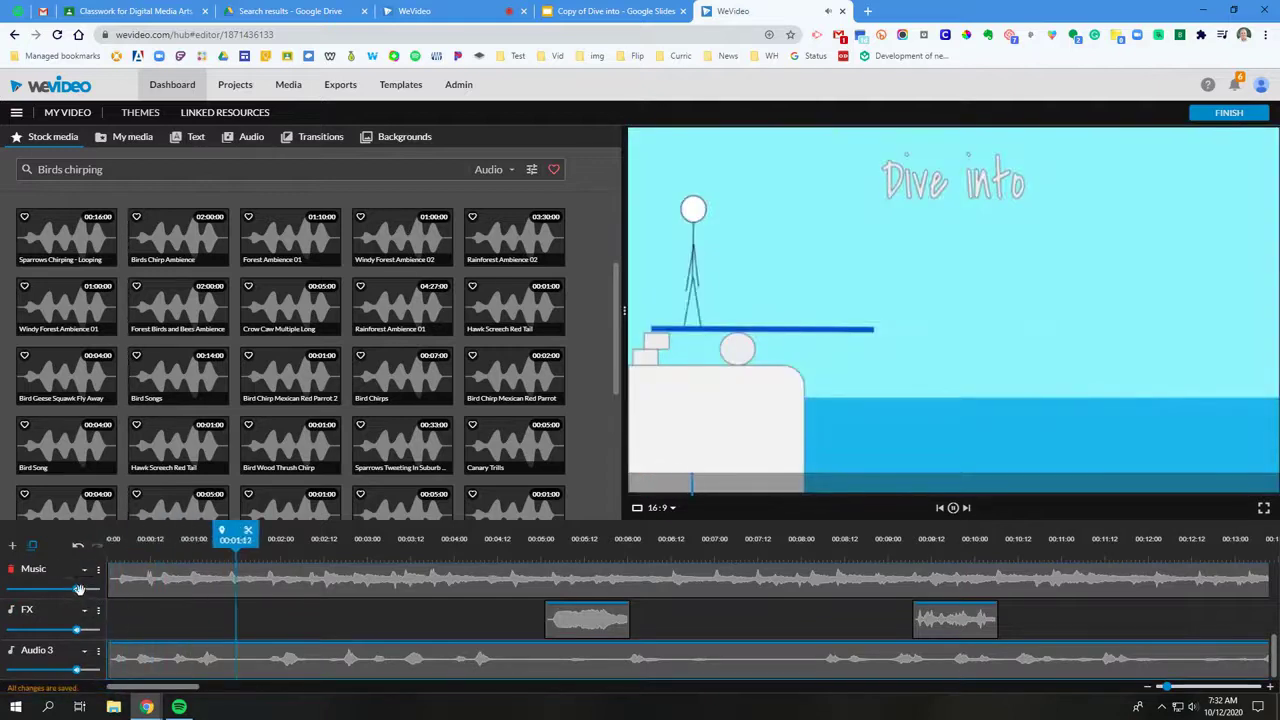
key(space)
drag(72, 591, 60, 590)
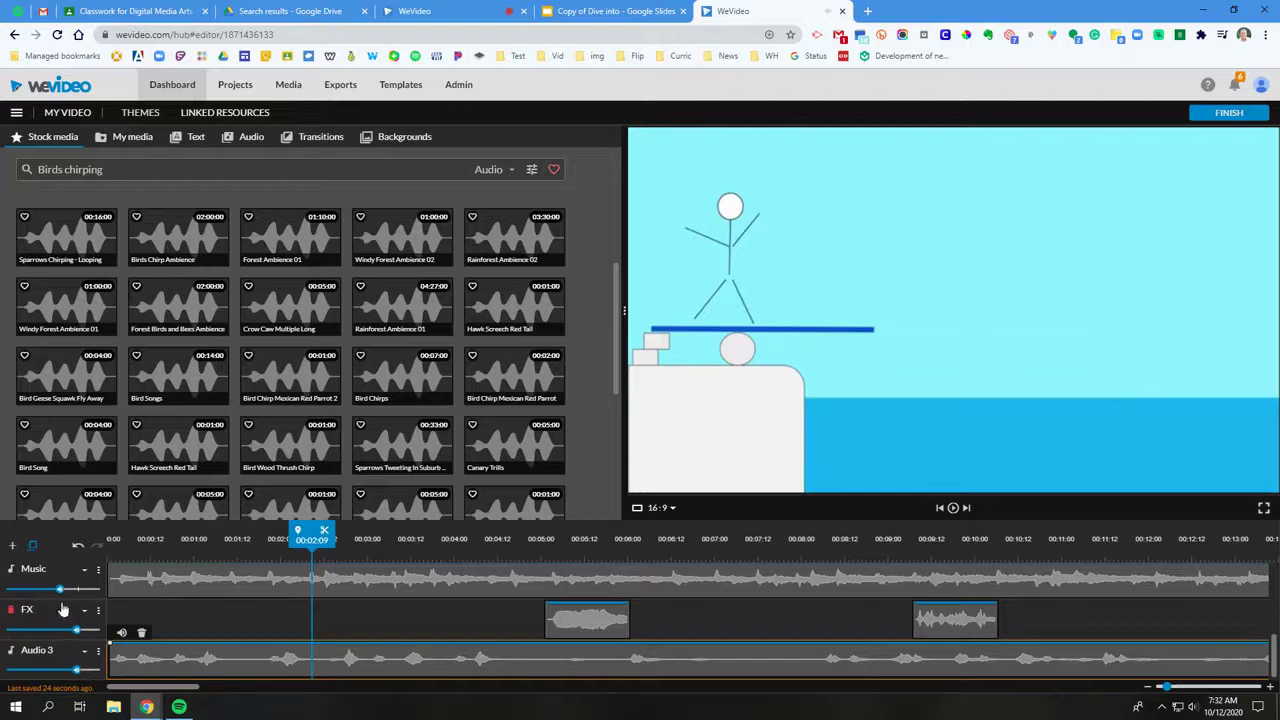
key(space)
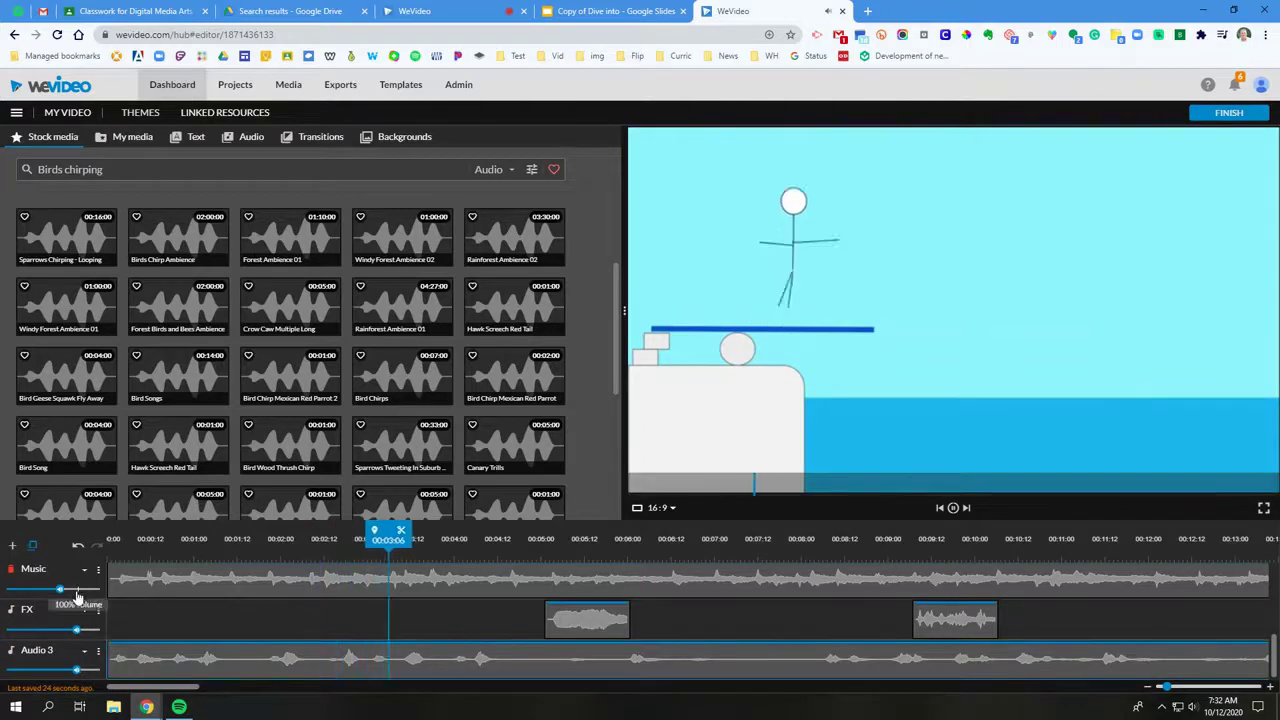
drag(59, 590, 51, 587)
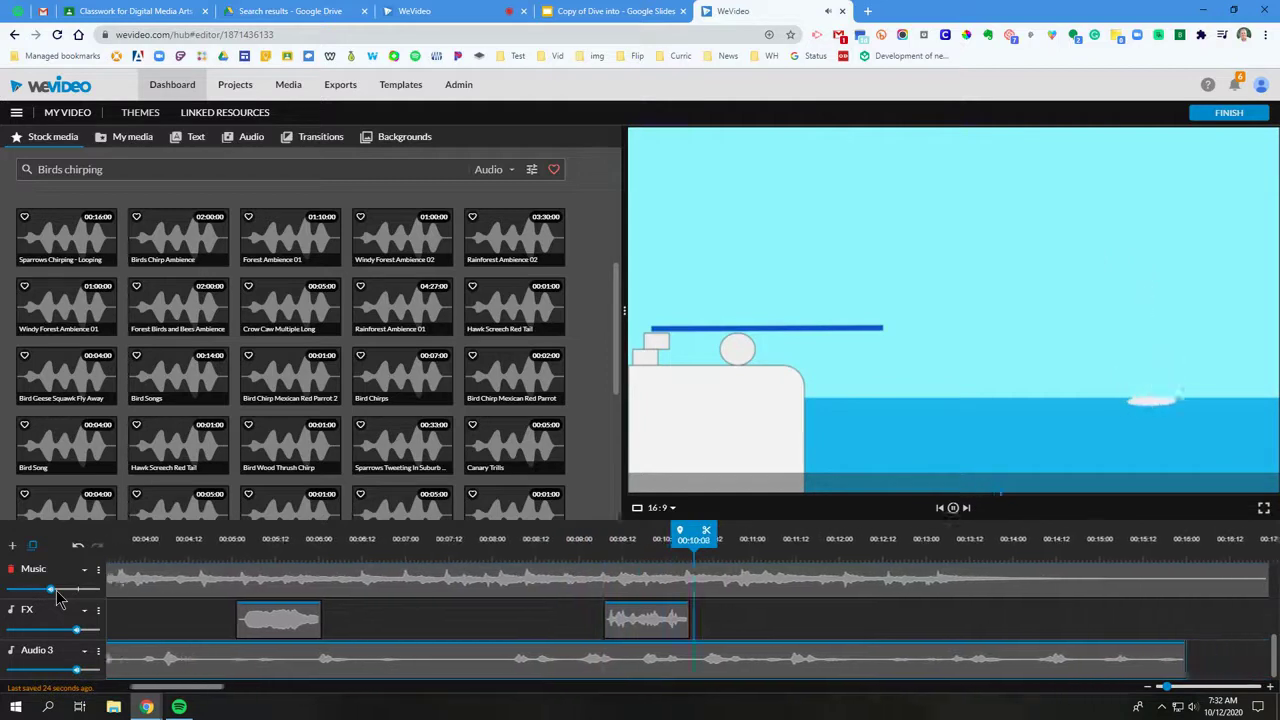
key(space)
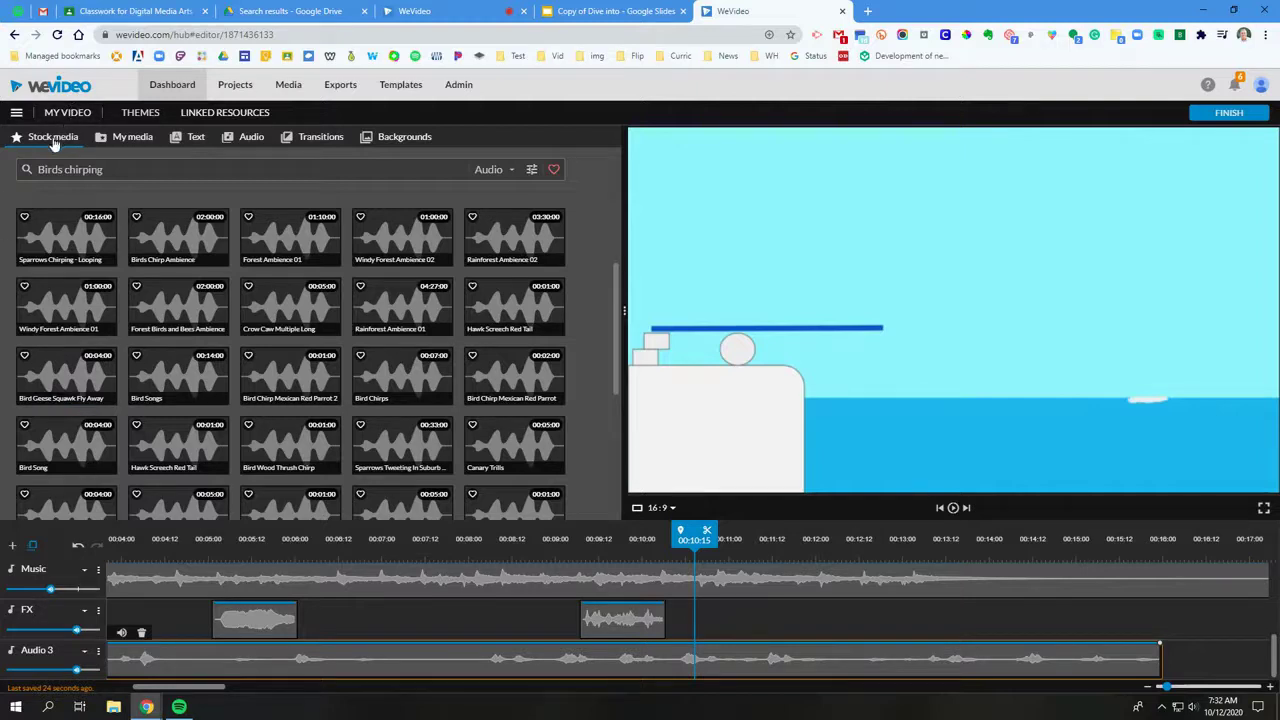
Widen the stock media search from audio to all media types and show the refine search options
click(486, 170)
click(505, 190)
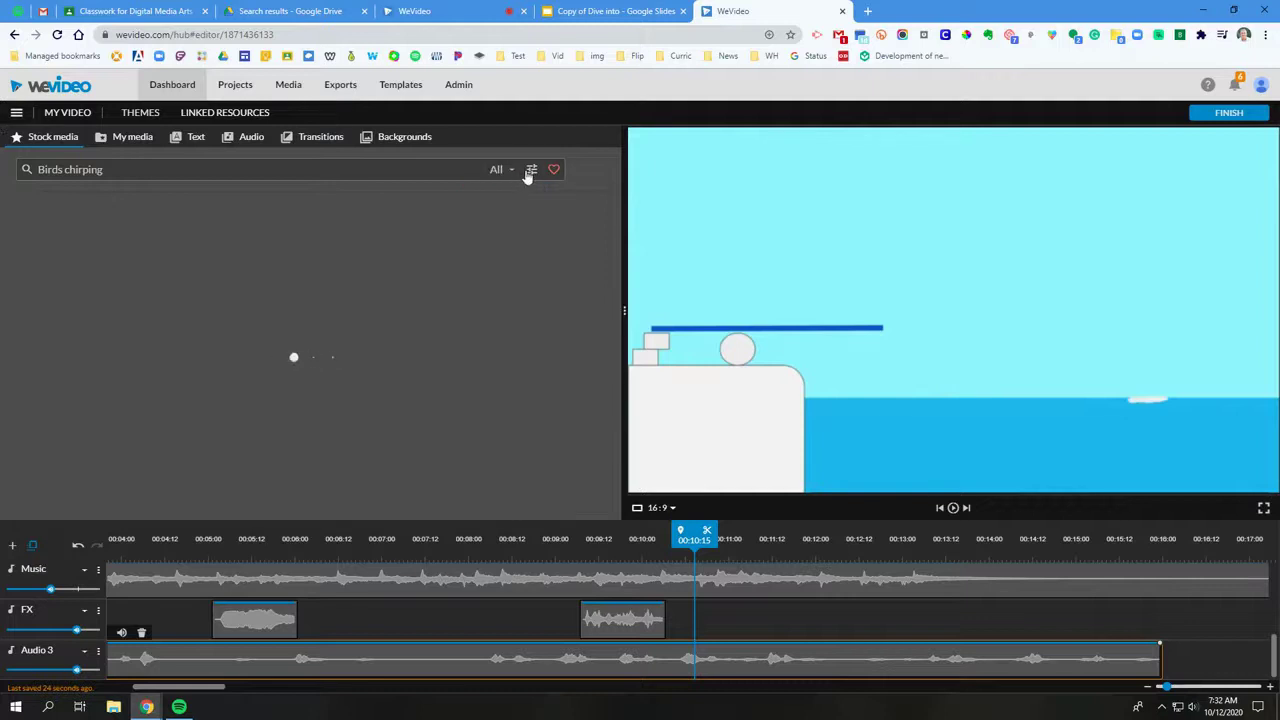
click(529, 172)
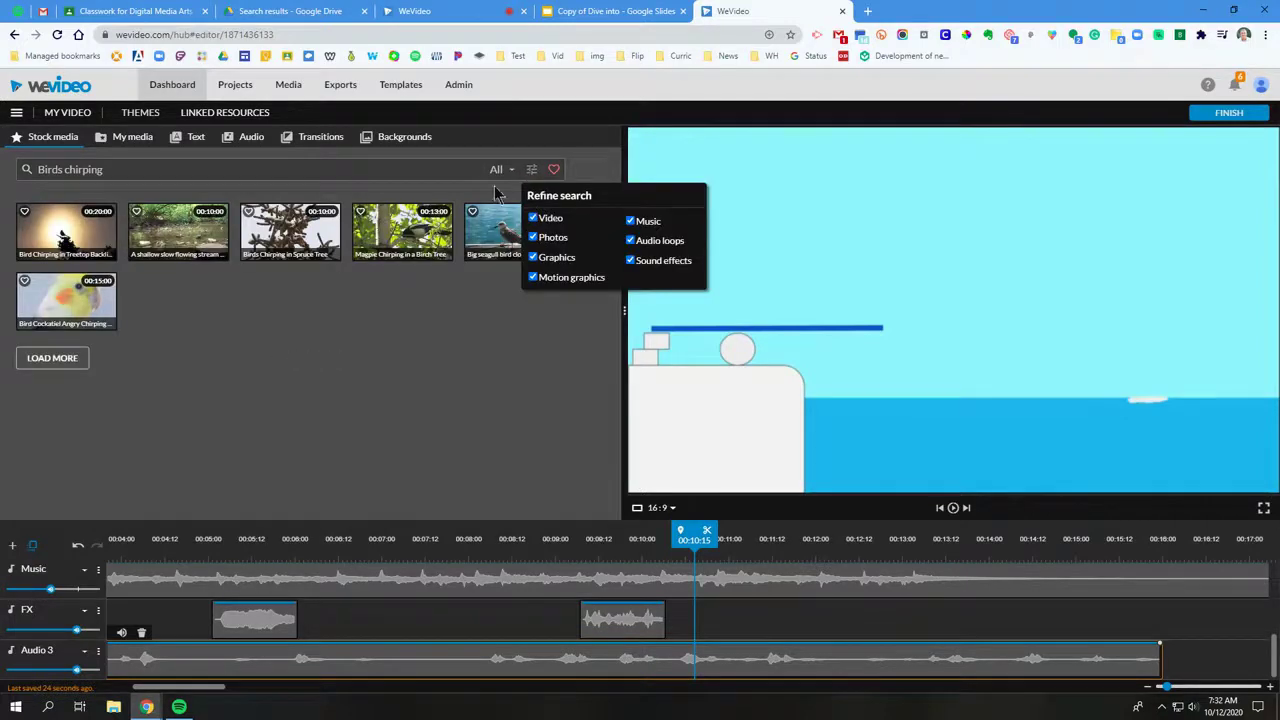
Search all stock media for "Sports" and preview the tracking shot of two cyclists
click(269, 172)
drag(270, 171, 55, 186)
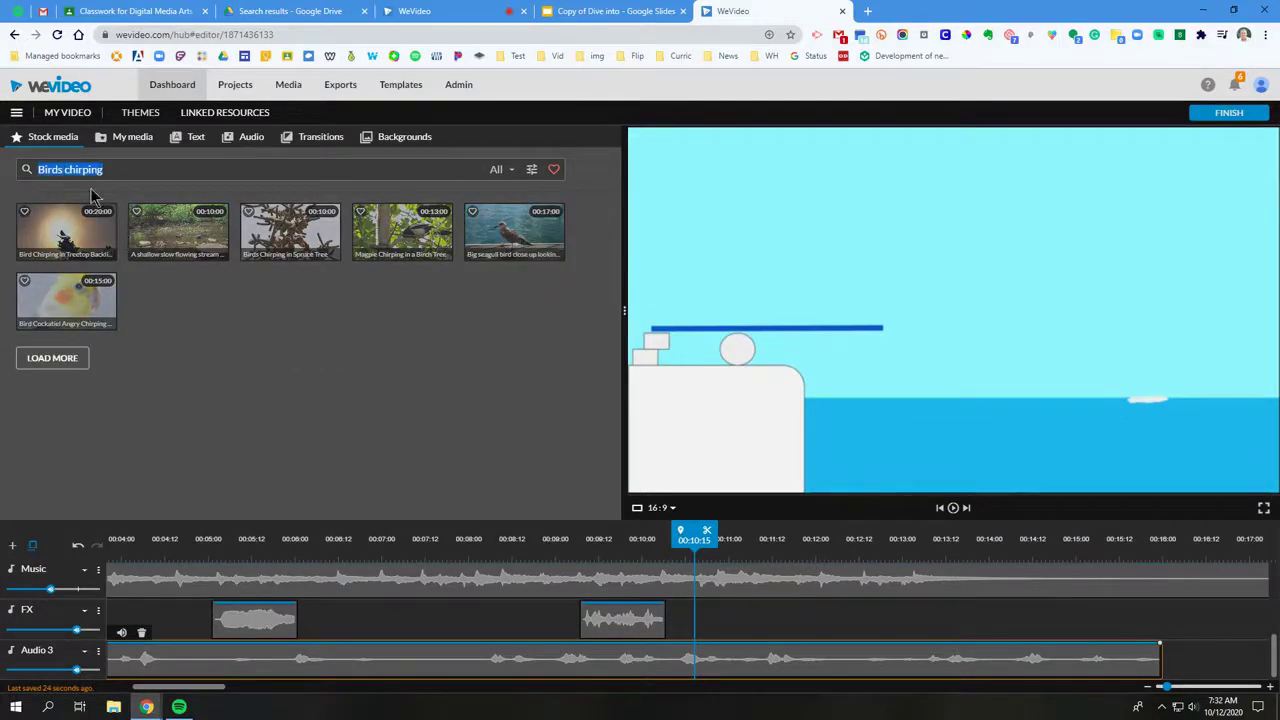
text(Sports)
key(Return)
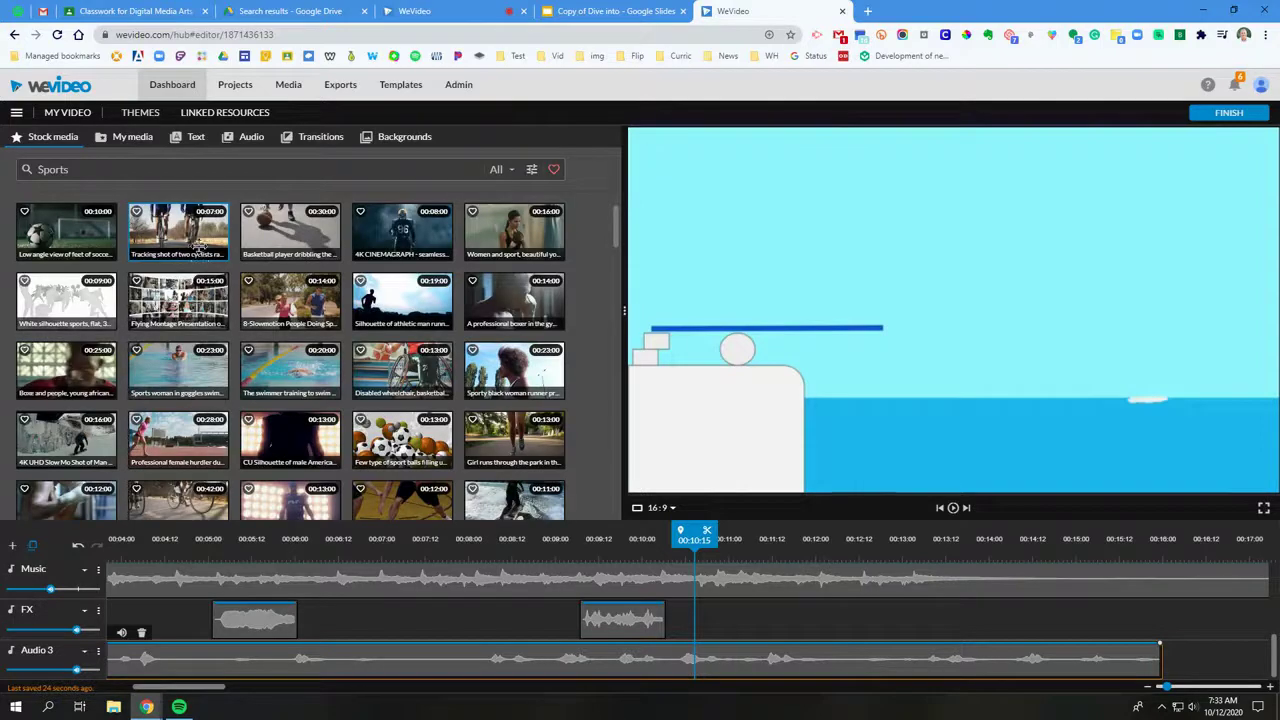
click(198, 244)
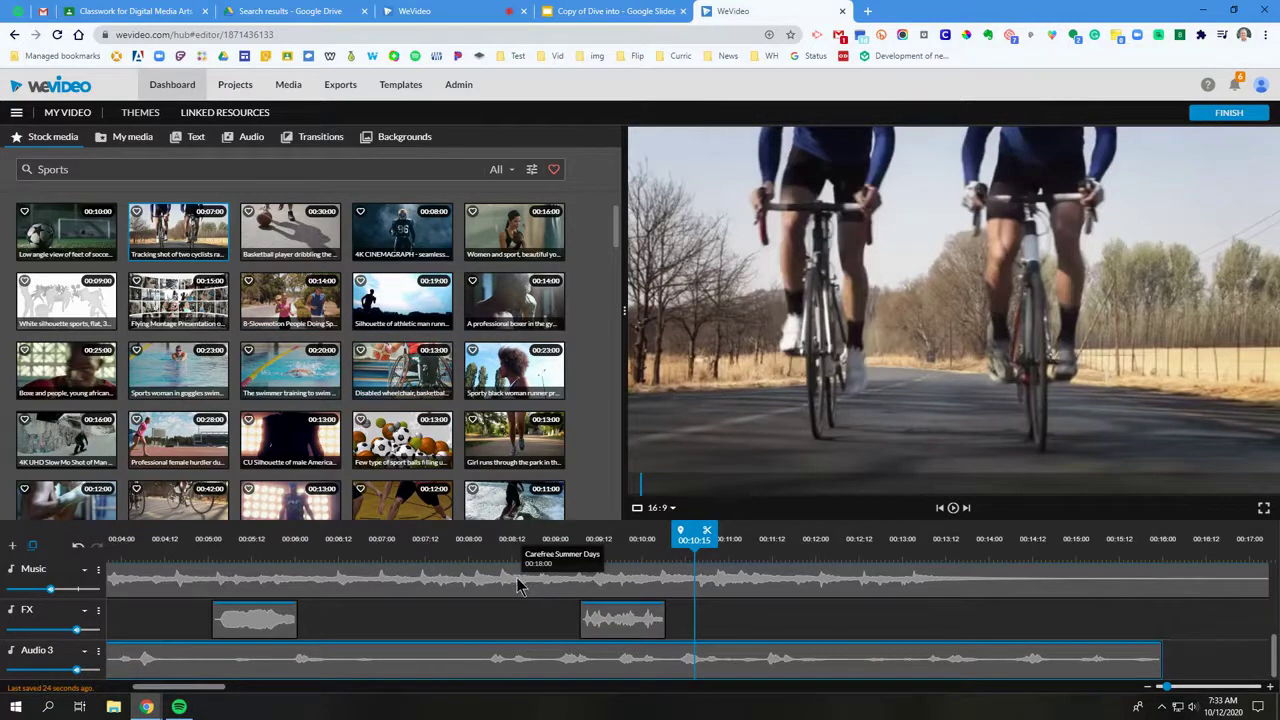
Finish the edit and set the export title to "Stop Animation"
scroll(527, 580, up, 3)
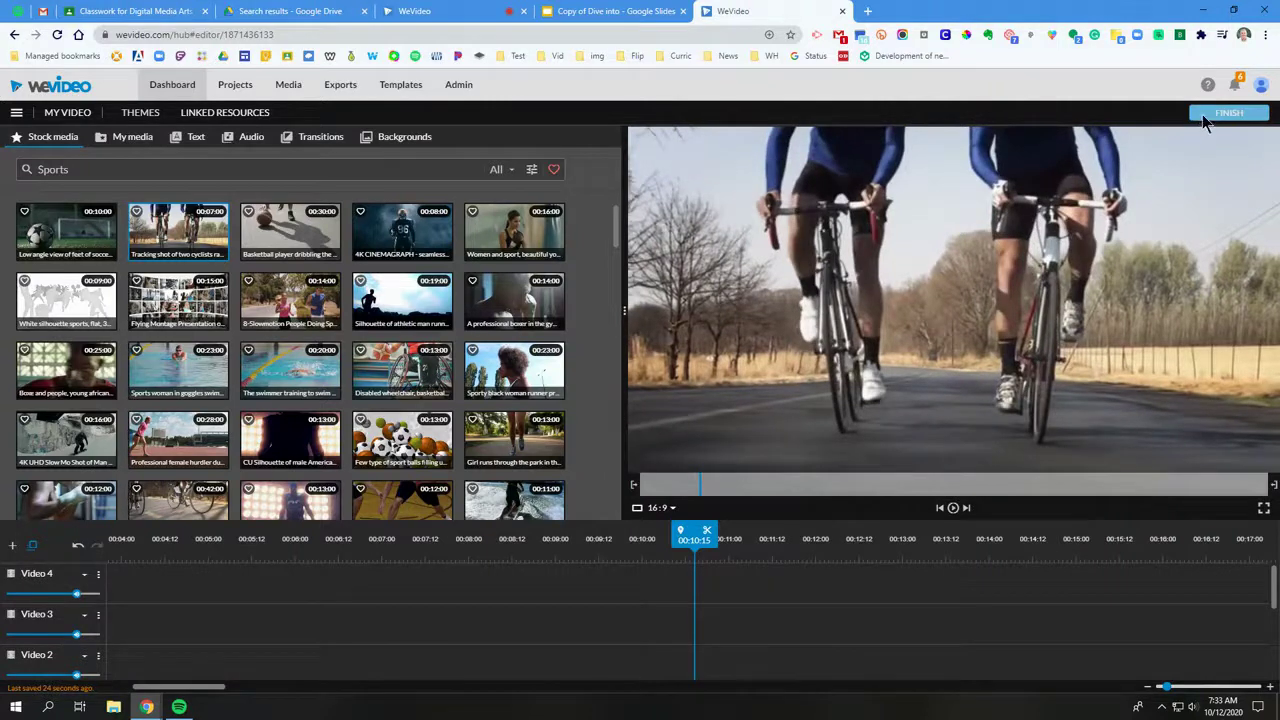
click(1205, 119)
drag(628, 394, 506, 395)
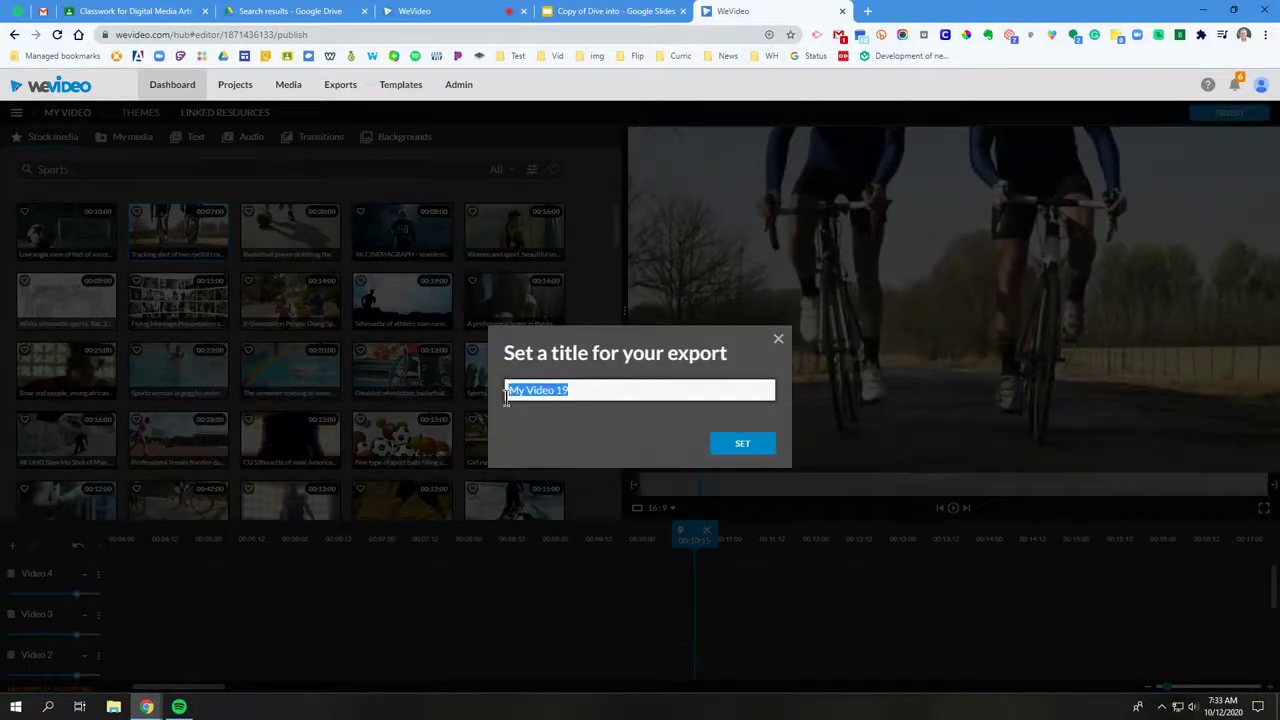
text(Stop Animation)
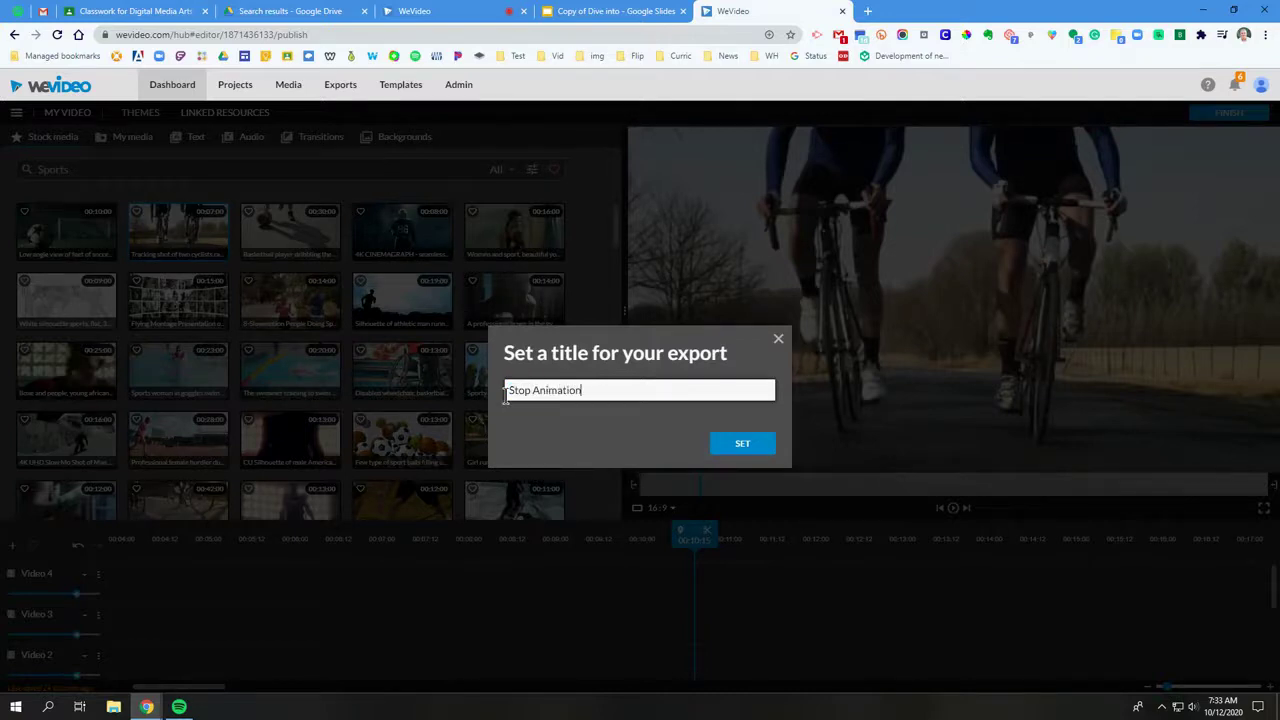
click(724, 448)
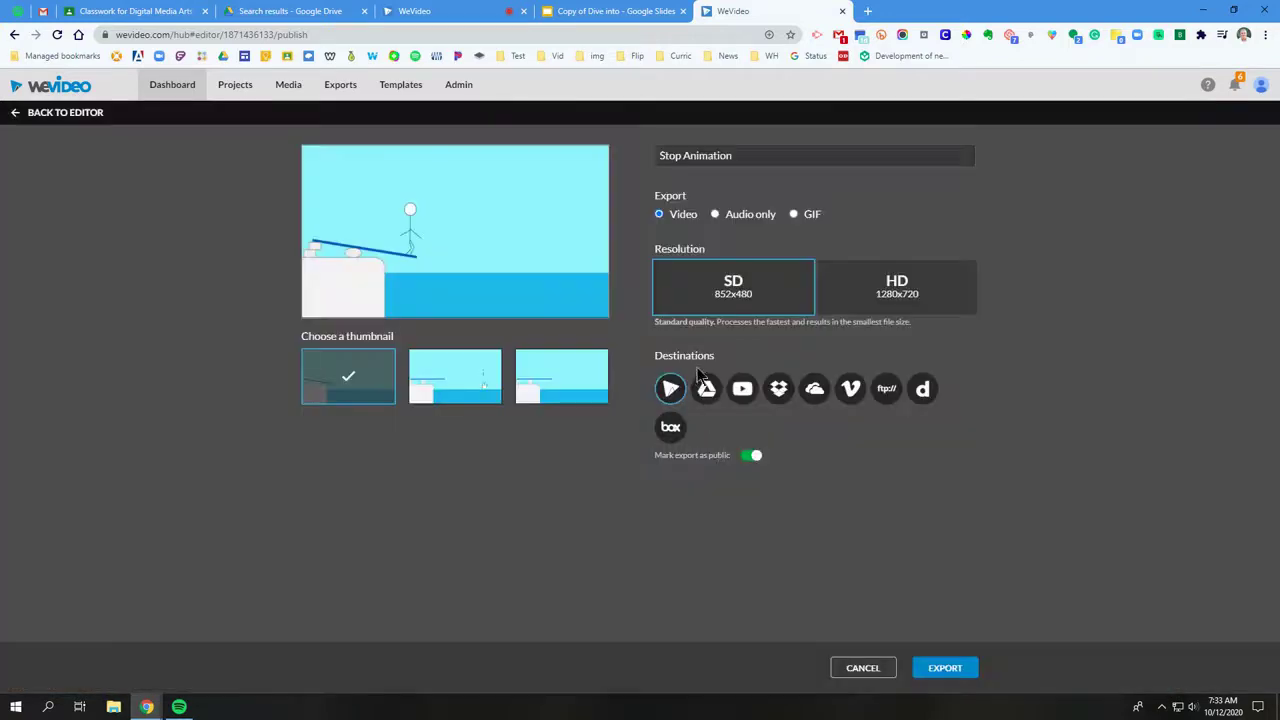
Set the video export to HD 1280x720 and add Google Drive as a destination besides WeVideo
click(911, 294)
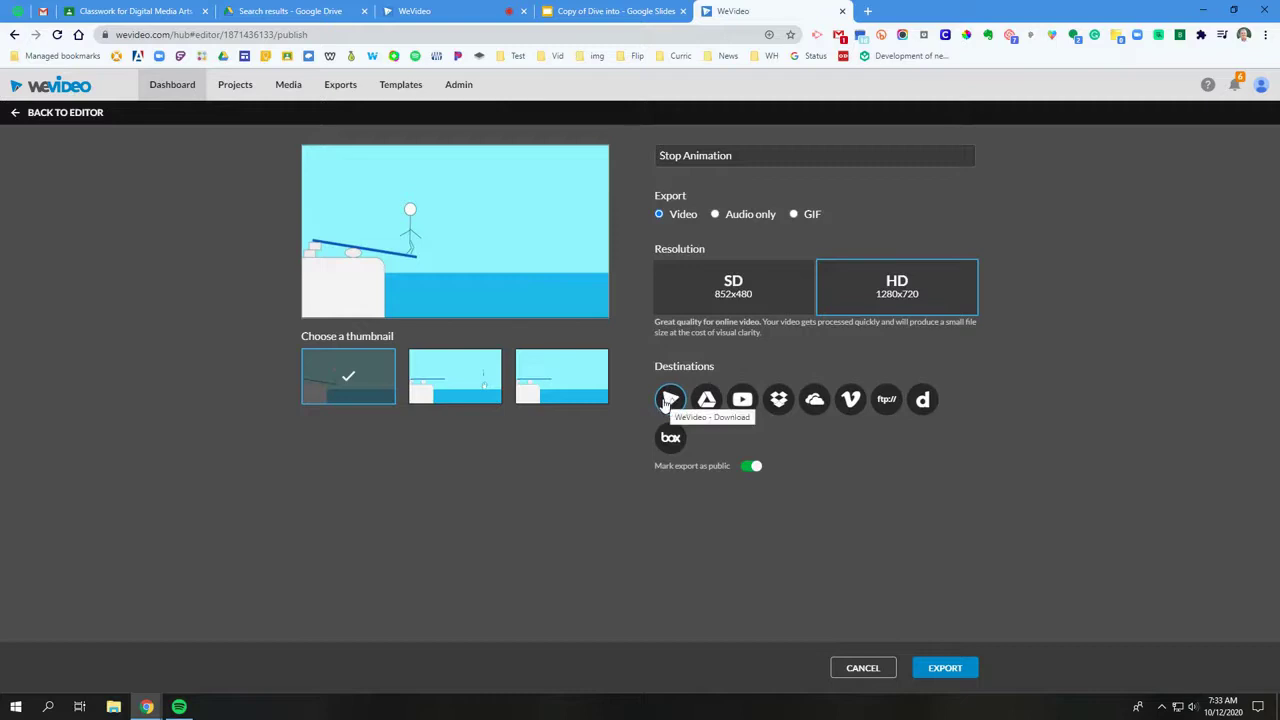
click(706, 401)
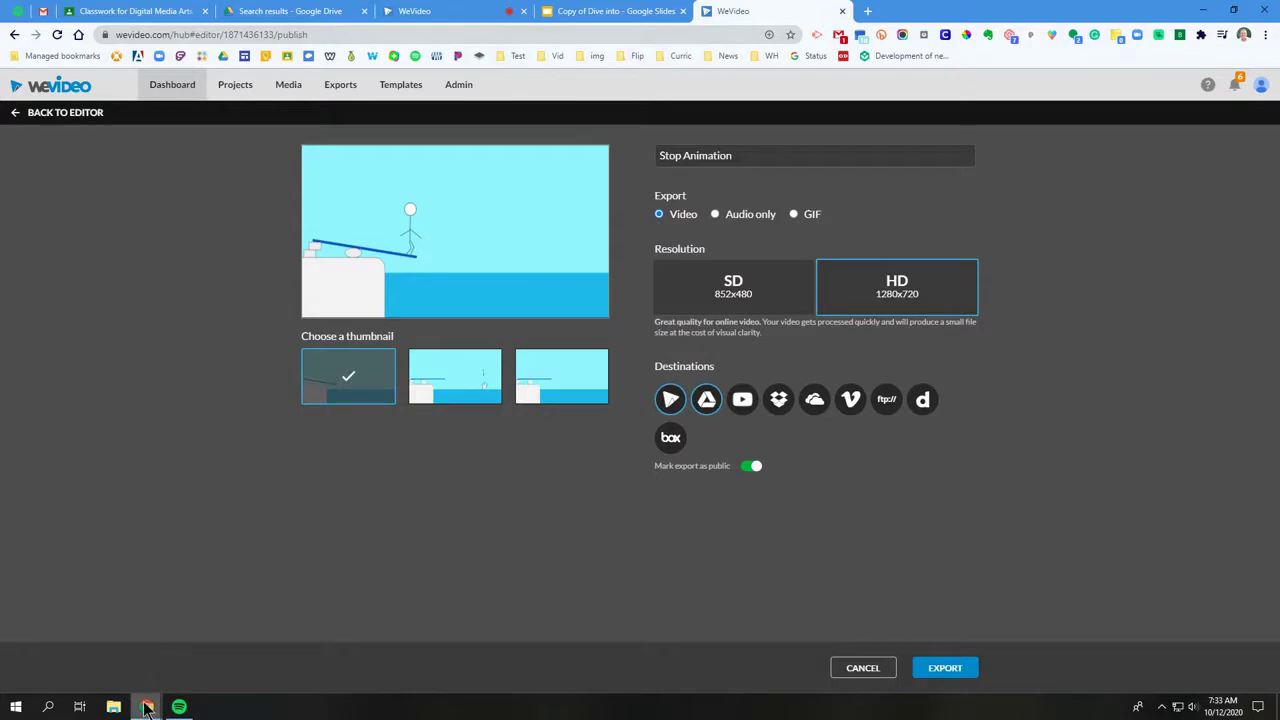
mouse_move(146, 706)
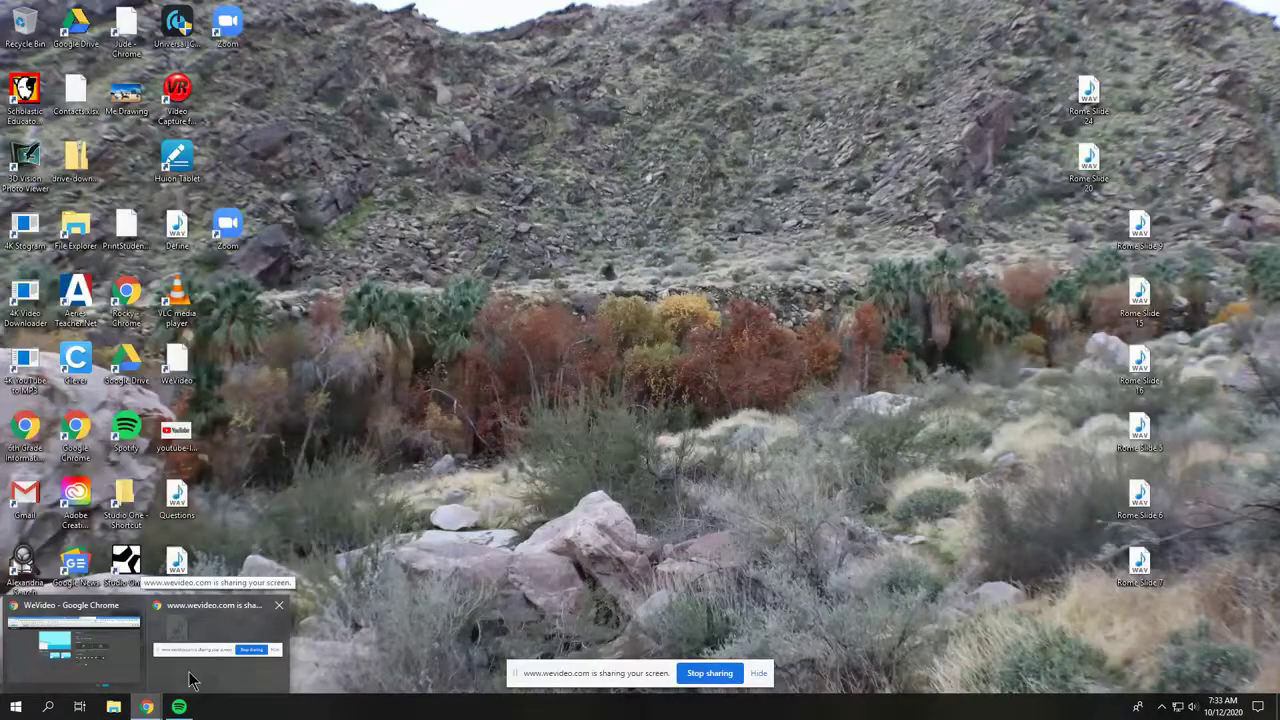
click(193, 681)
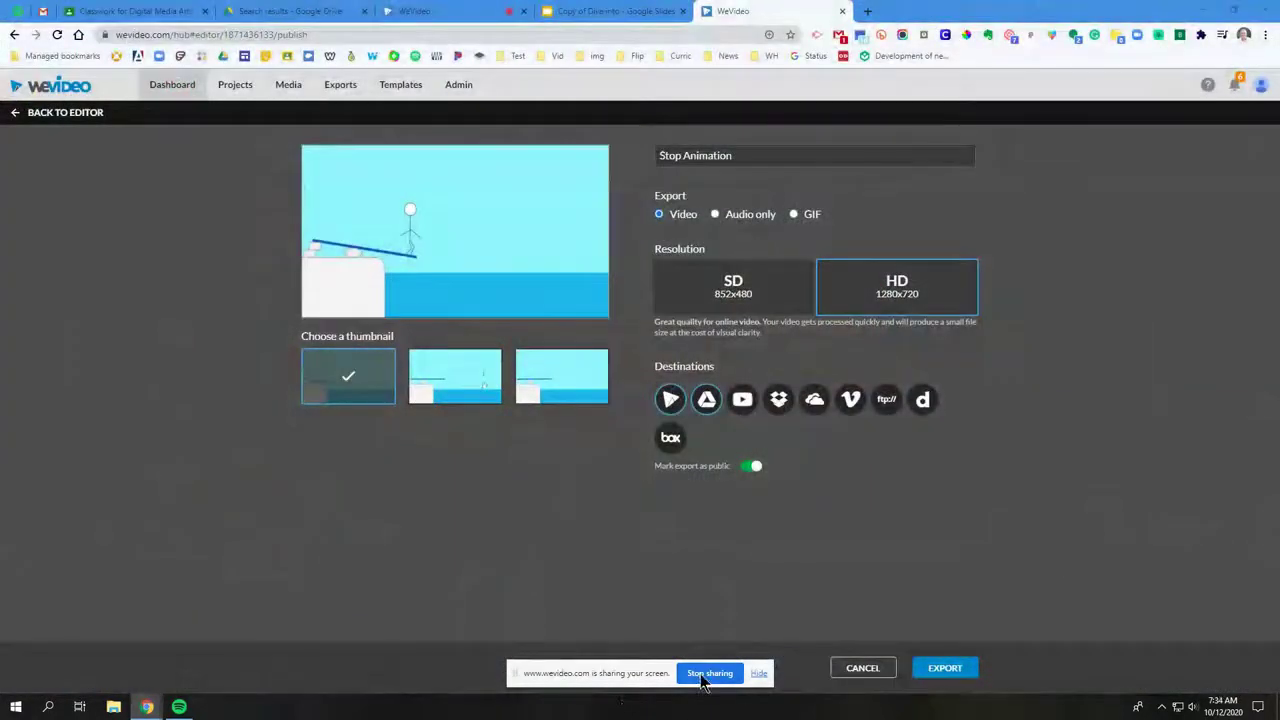